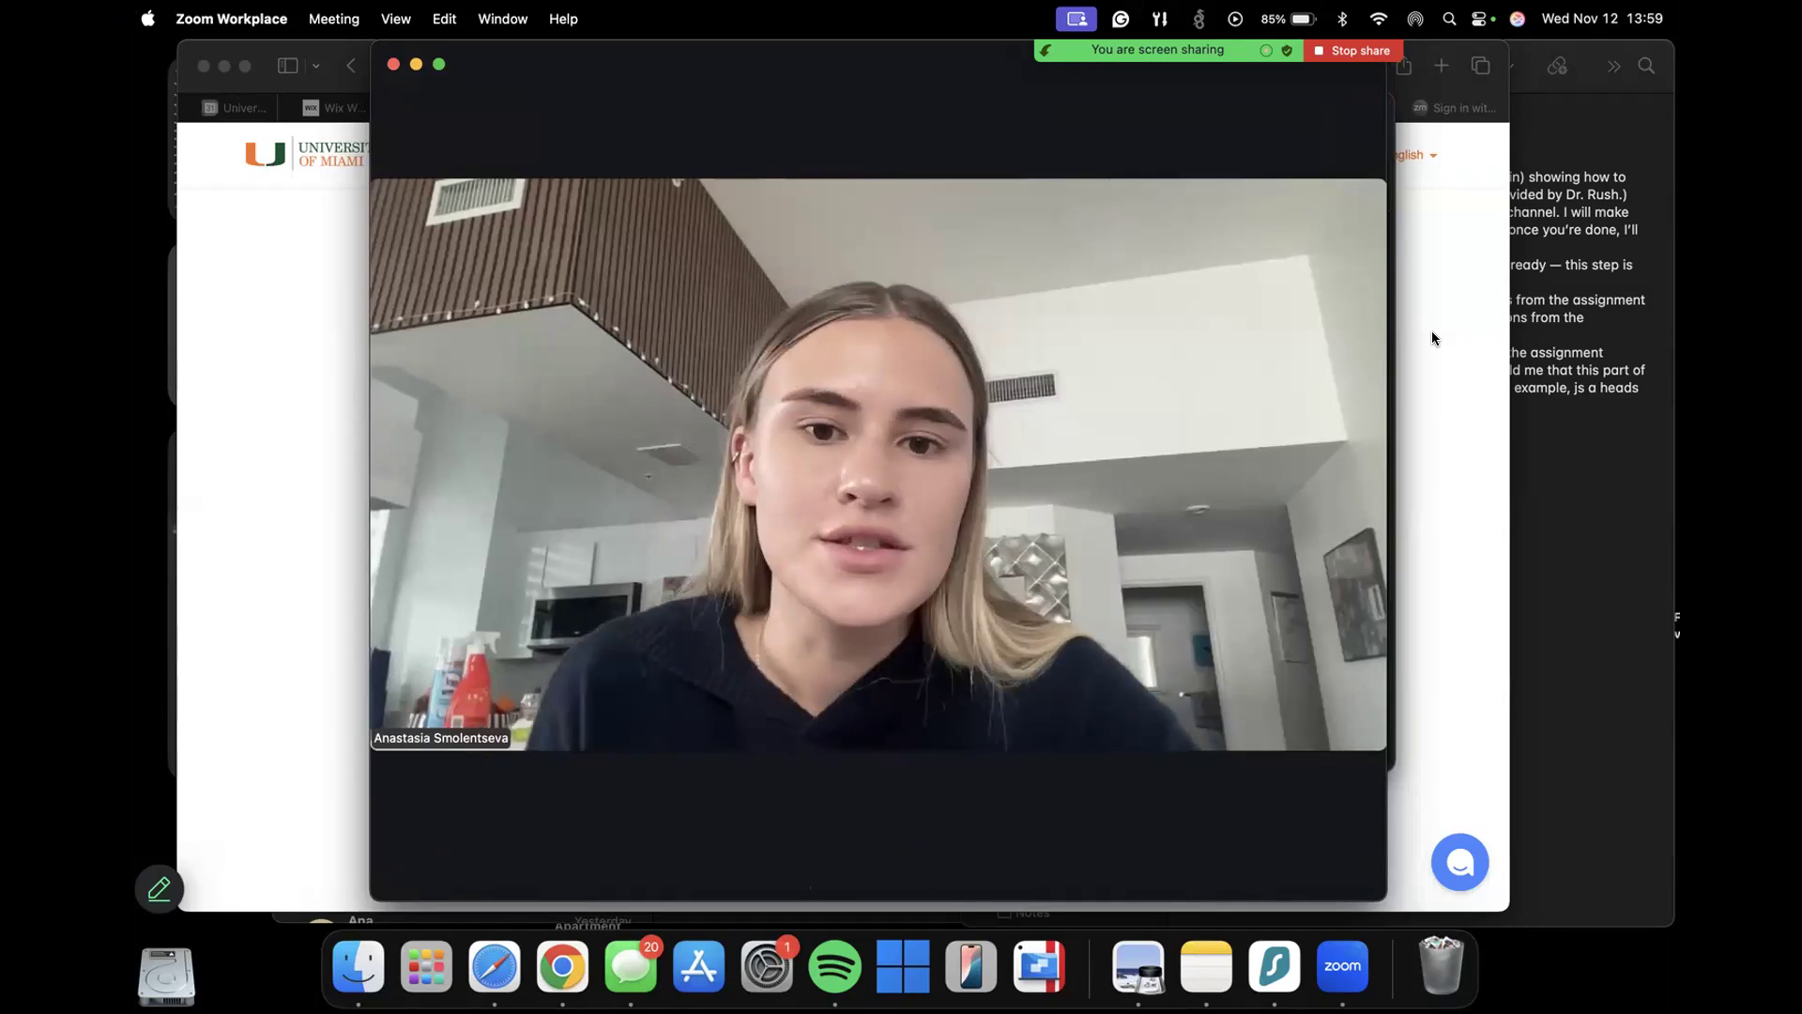
Switch to Safari, bring up the Jasper home page and make its window full screen.
{"action": "left_click", "coordinate": [1432, 332]}
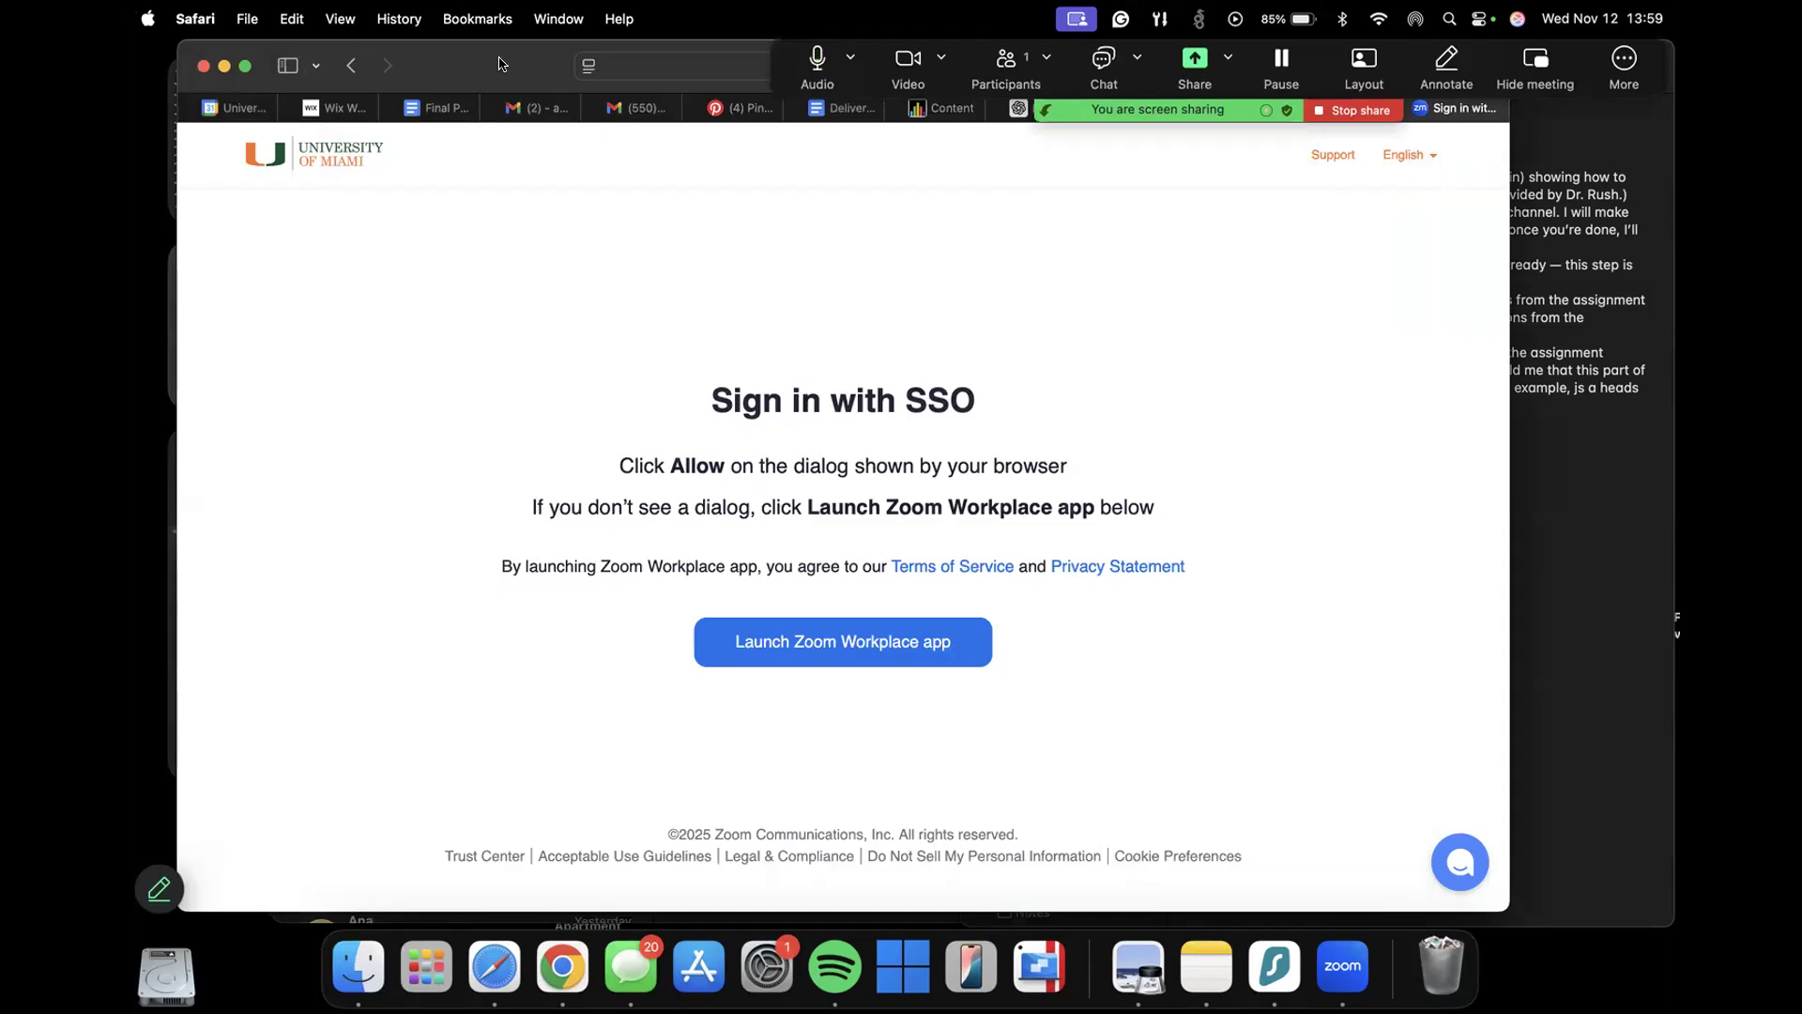
{"action": "left_click", "coordinate": [1249, 130]}
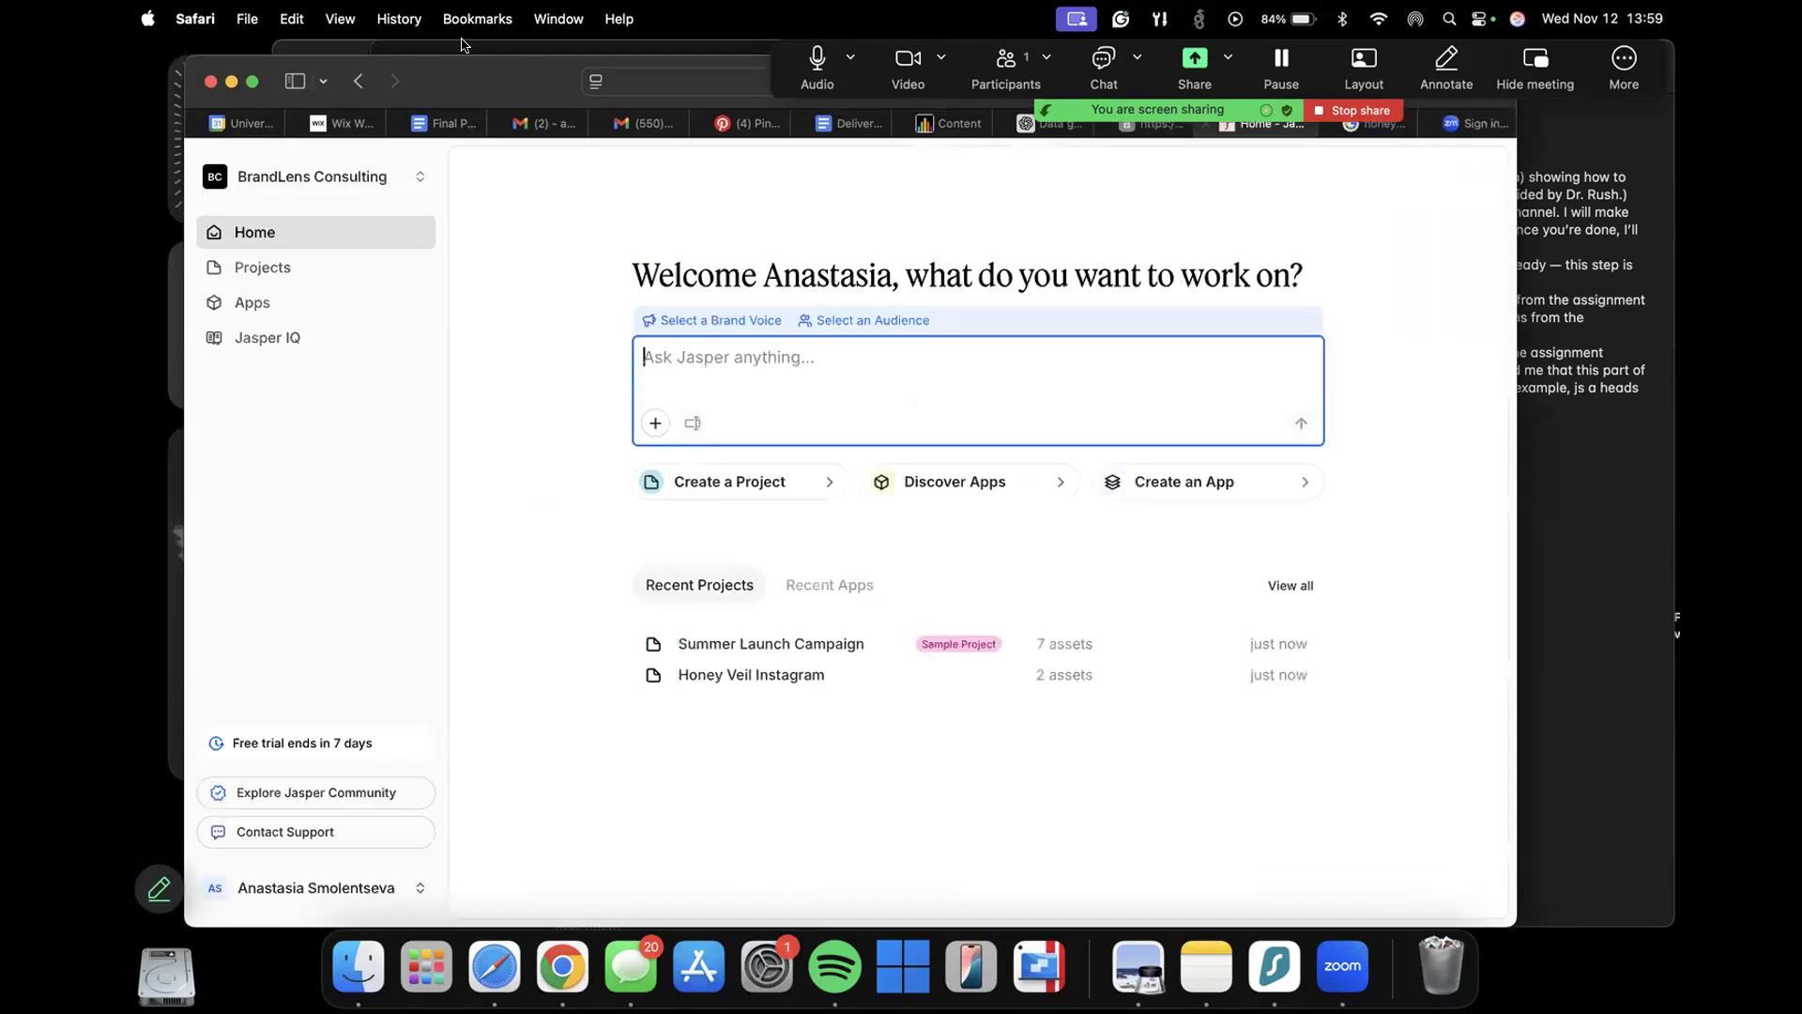
{"action": "left_click_drag", "start_coordinate": [465, 60], "coordinate": [461, 45]}
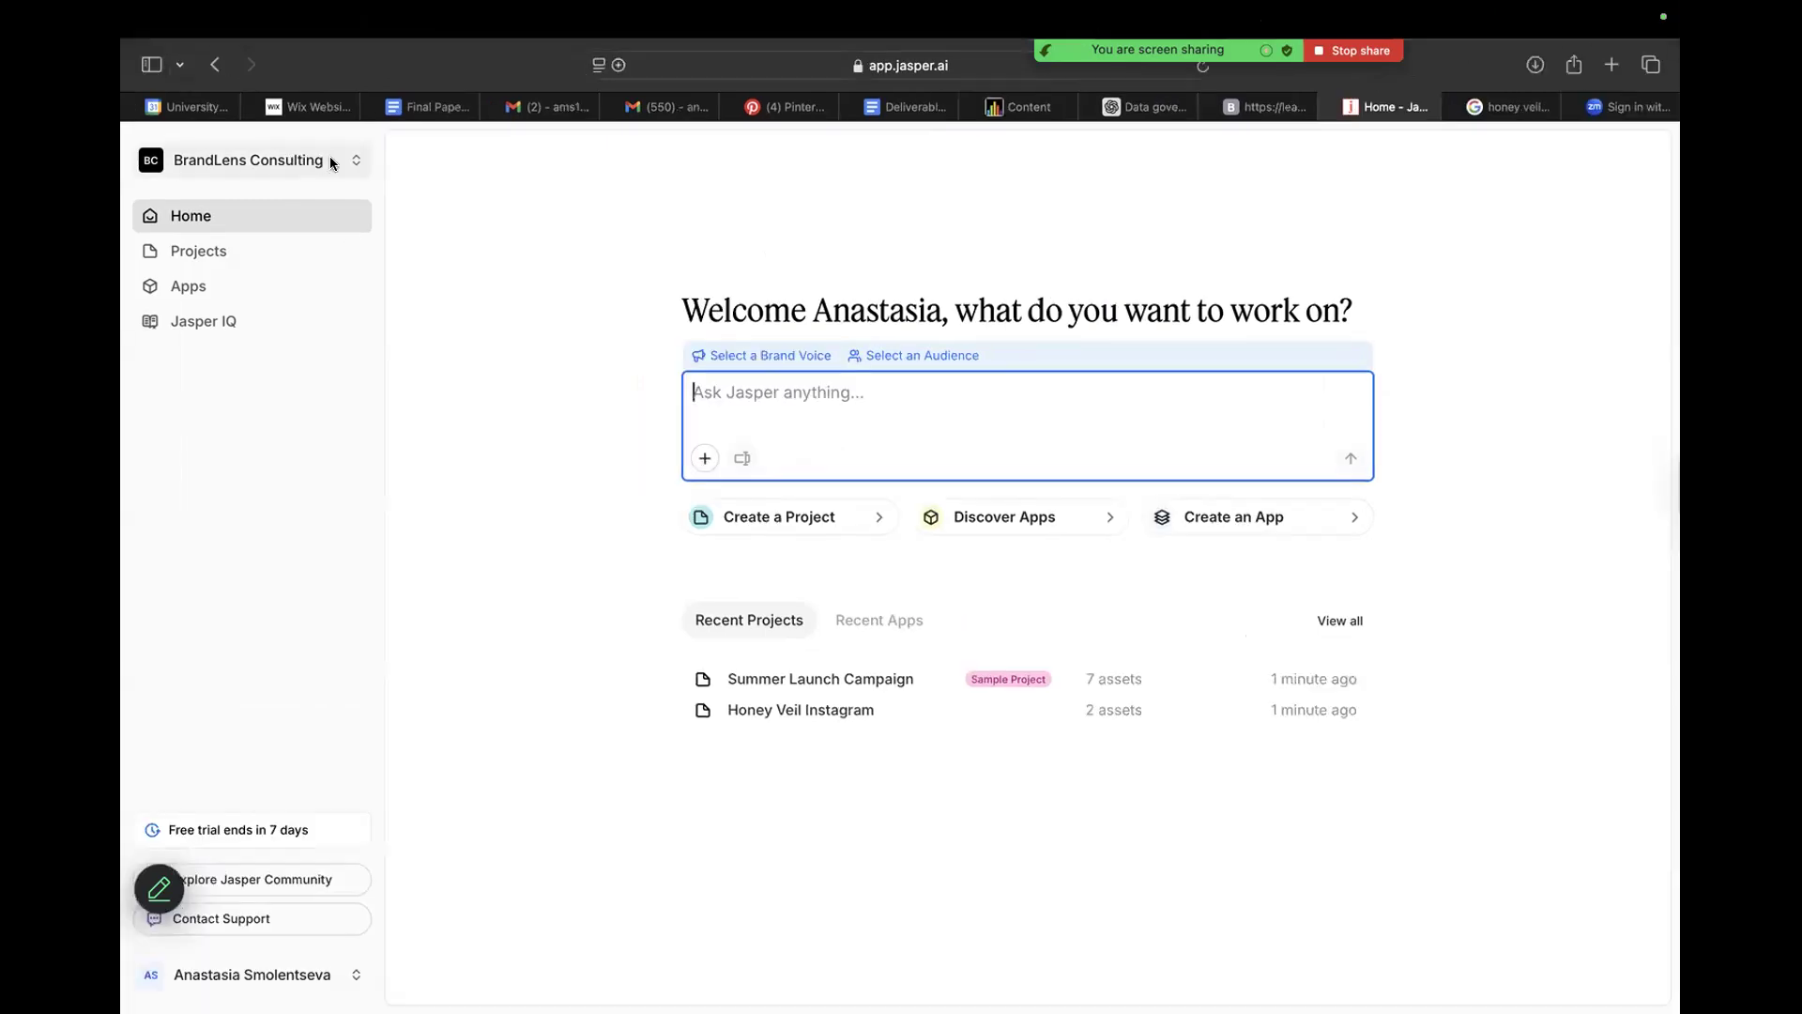
Look at the matcha drink photo in the Google image results for honey veil miami and return to Jasper.
{"action": "left_click", "coordinate": [343, 162]}
{"action": "left_click", "coordinate": [363, 175]}
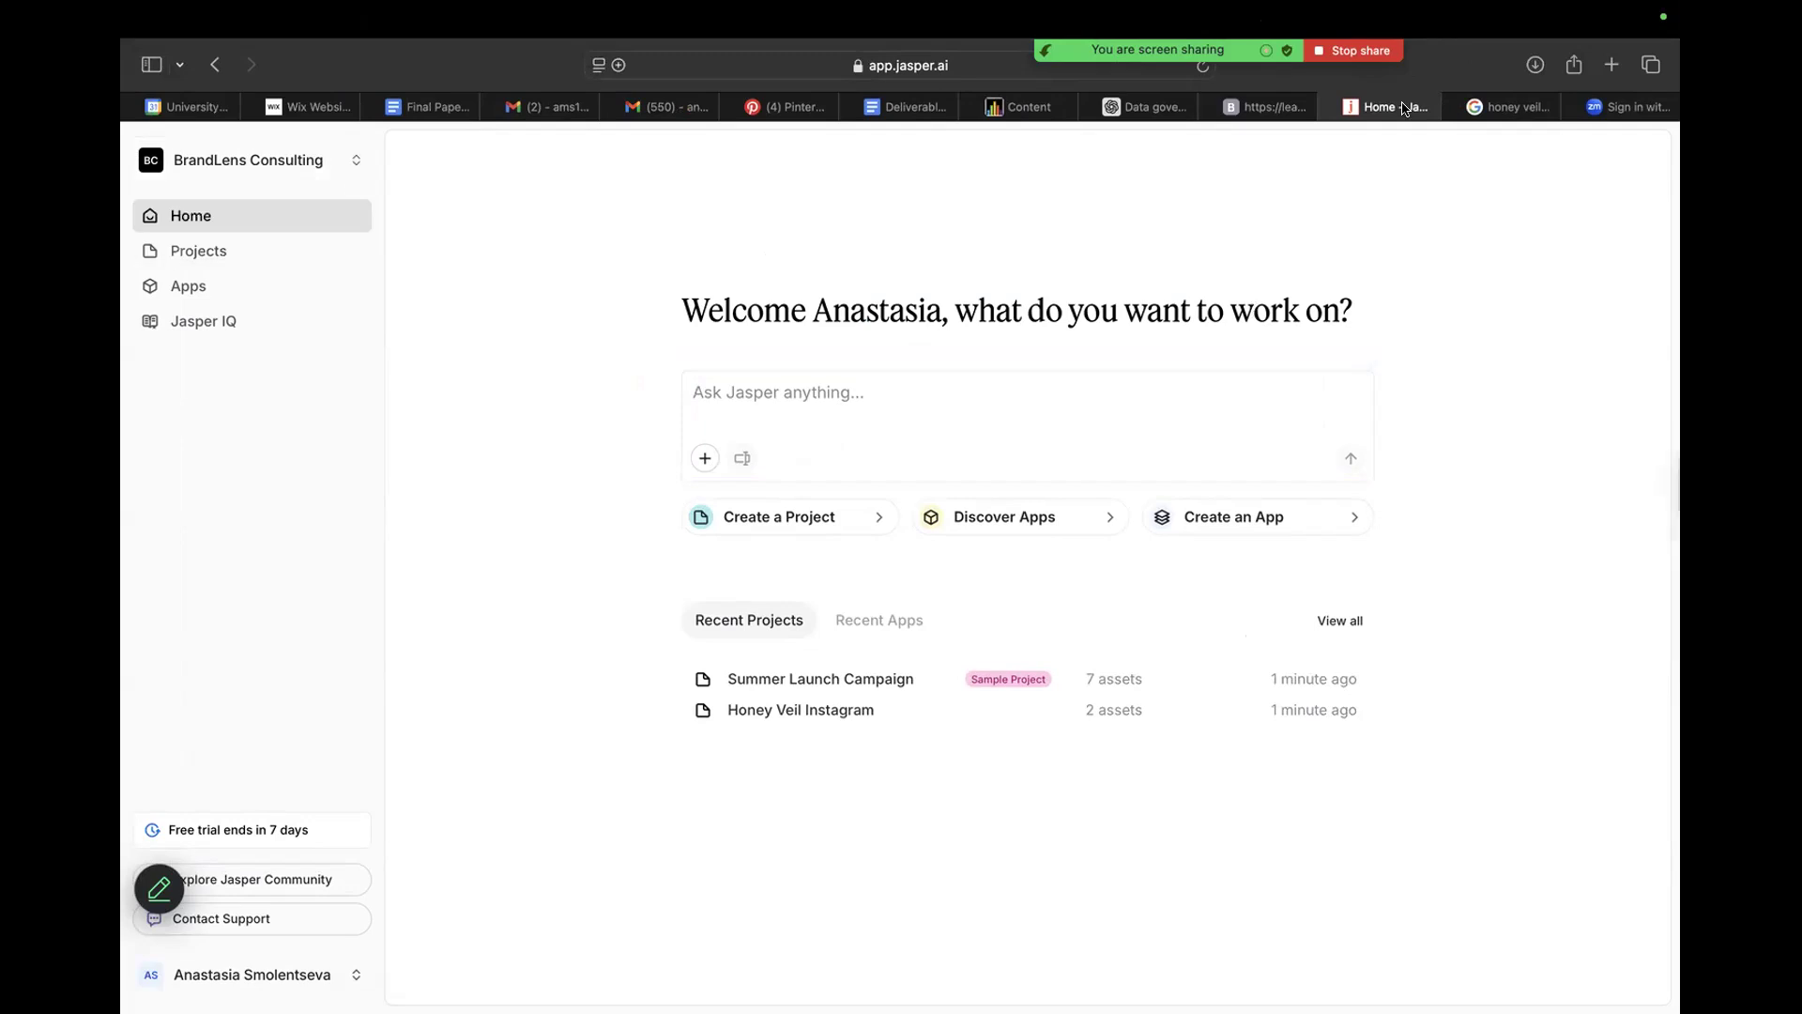
{"action": "key", "text": "ctrl+Tab"}
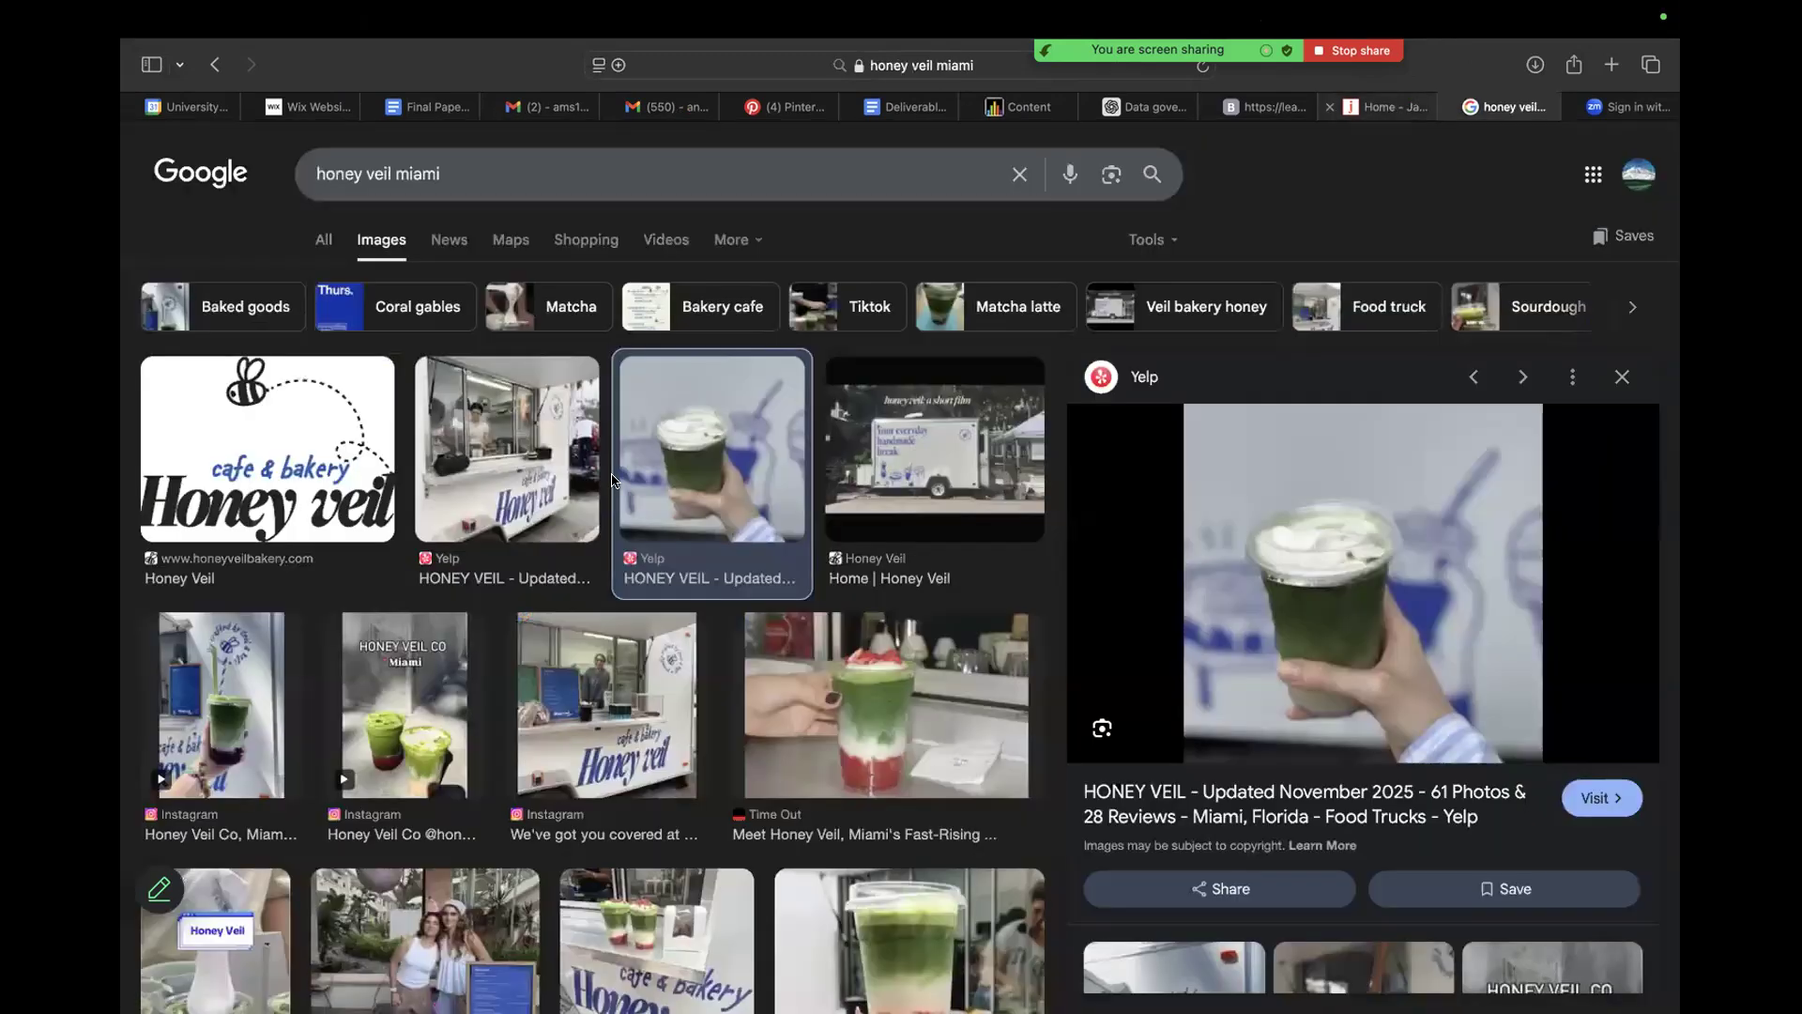
{"action": "key", "text": "ctrl+shift+Tab"}
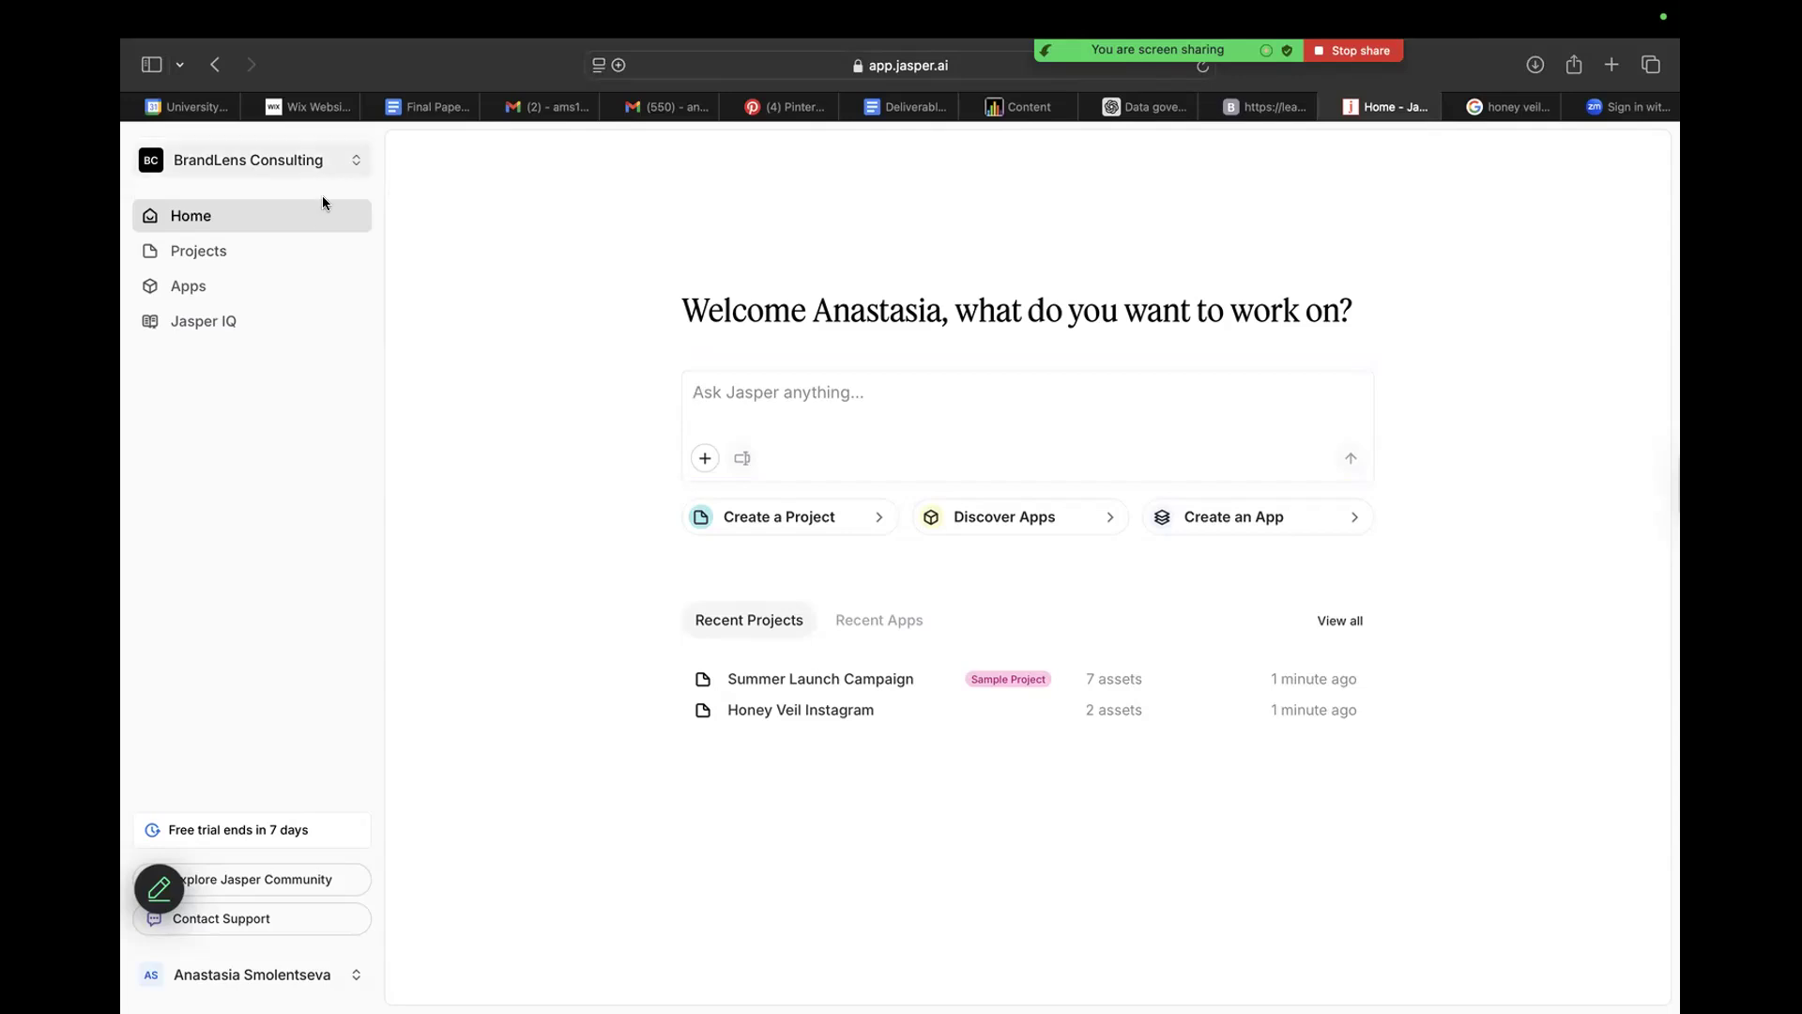
Create a project and enter the prompt "Generate an instagram post, using the attached photo, to spread awareness of a new menu item for the Christmas season.".
{"action": "left_click", "coordinate": [741, 520]}
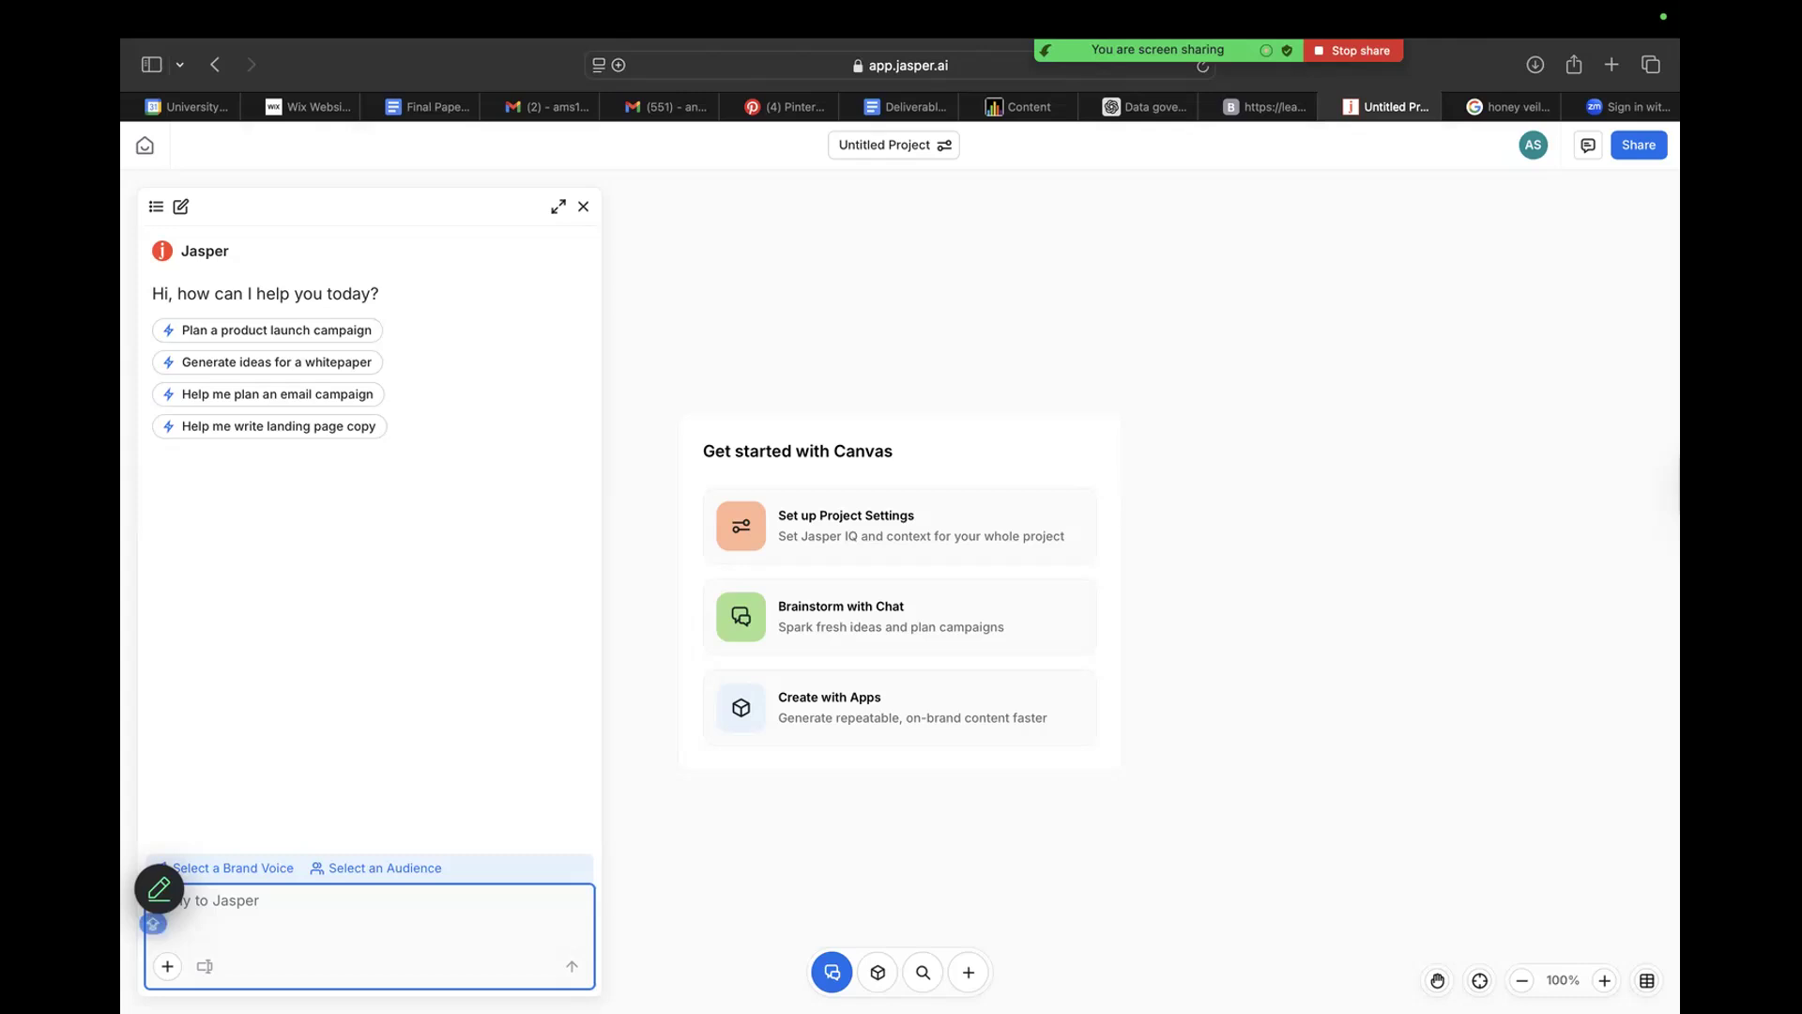
{"action": "type", "text": "Genera"}
{"action": "type", "text": "te an in"}
{"action": "type", "text": "stagram "}
{"action": "type", "text": "post"}
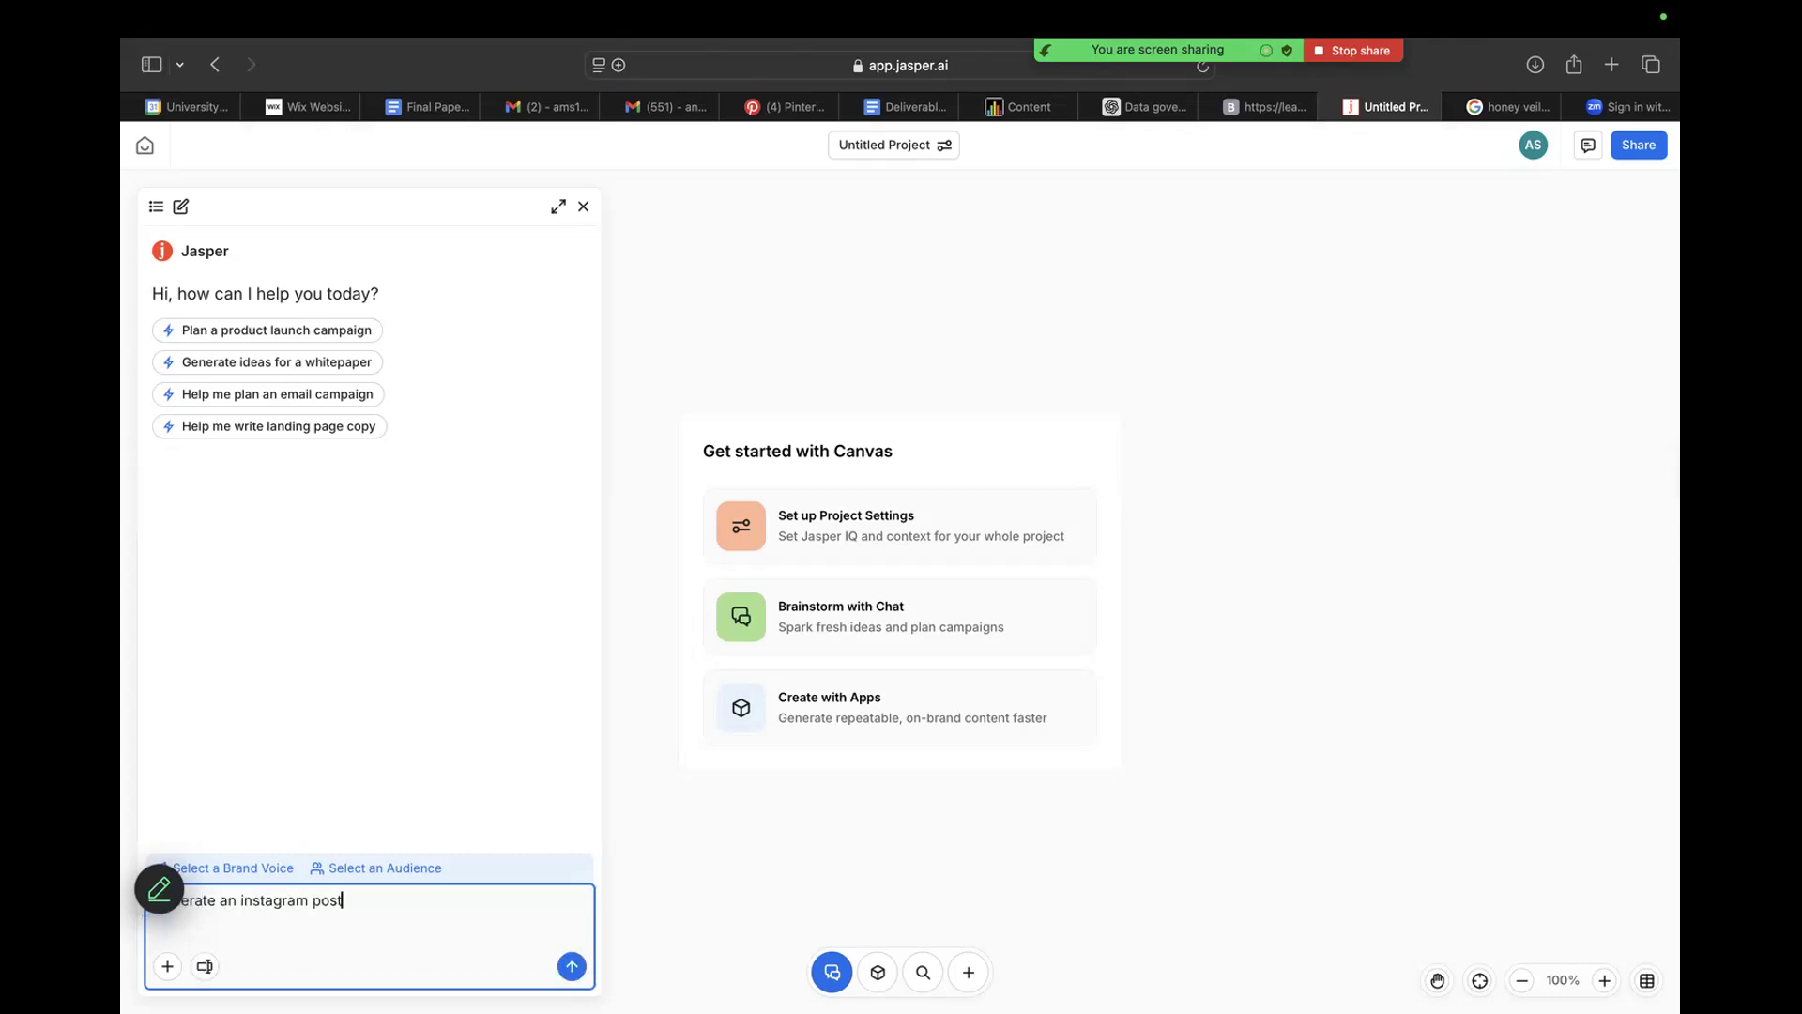
{"action": "type", "text": ", using "}
{"action": "type", "text": "the attac"}
{"action": "type", "text": "hment"}
{"action": "key", "text": "BackSpace"}
{"action": "key", "text": "BackSpace"}
{"action": "key", "text": "BackSpace"}
{"action": "key", "text": "BackSpace"}
{"action": "type", "text": "ed "}
{"action": "type", "text": "phoot,"}
{"action": "key", "text": "BackSpace"}
{"action": "key", "text": "BackSpace"}
{"action": "key", "text": "BackSpace"}
{"action": "key", "text": "BackSpace"}
{"action": "type", "text": "t"}
{"action": "key", "text": "BackSpace"}
{"action": "type", "text": "oto, to "}
{"action": "type", "text": "spread aw"}
{"action": "type", "text": "areness "}
{"action": "type", "text": "of a new "}
{"action": "type", "text": "menu it"}
{"action": "type", "text": "em "}
{"action": "type", "text": "fo"}
{"action": "type", "text": "r t"}
{"action": "type", "text": "he Chr"}
{"action": "type", "text": "istmas "}
{"action": "type", "text": "season."}
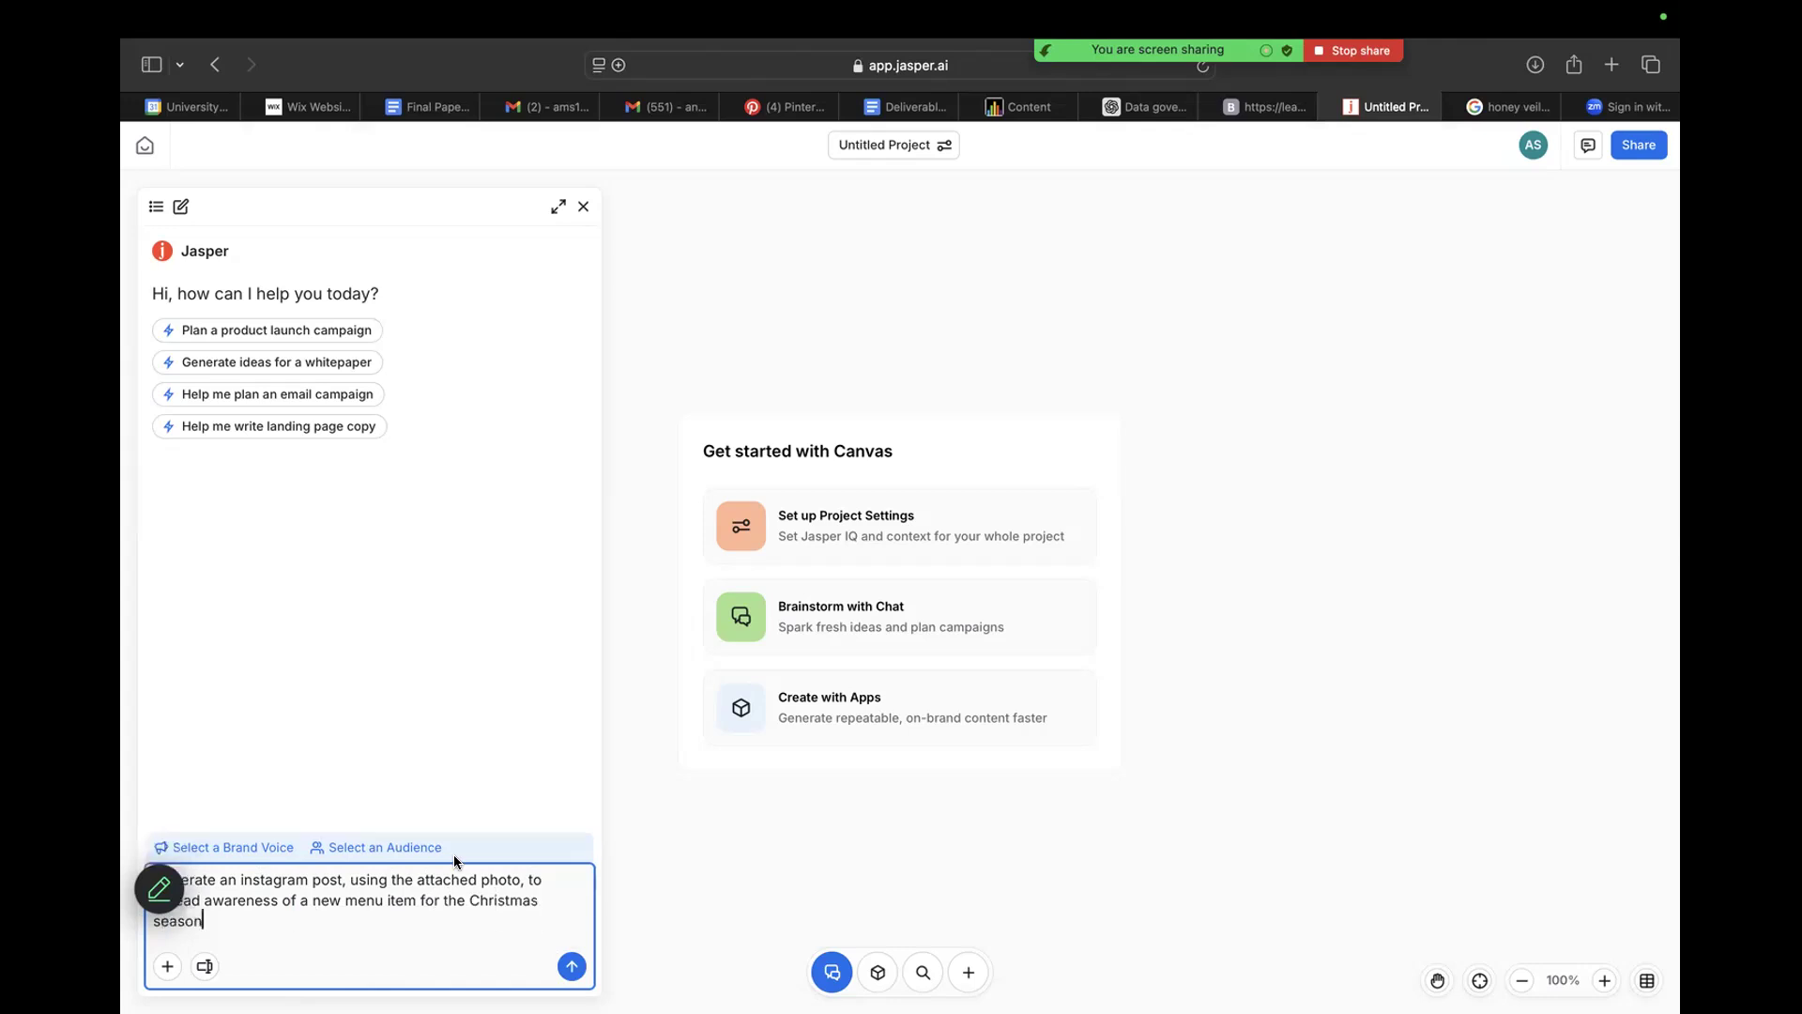
Capture a screenshot of the enlarged matcha cup photo in the Google image results and attach it to the Jasper prompt.
{"action": "left_click", "coordinate": [169, 966]}
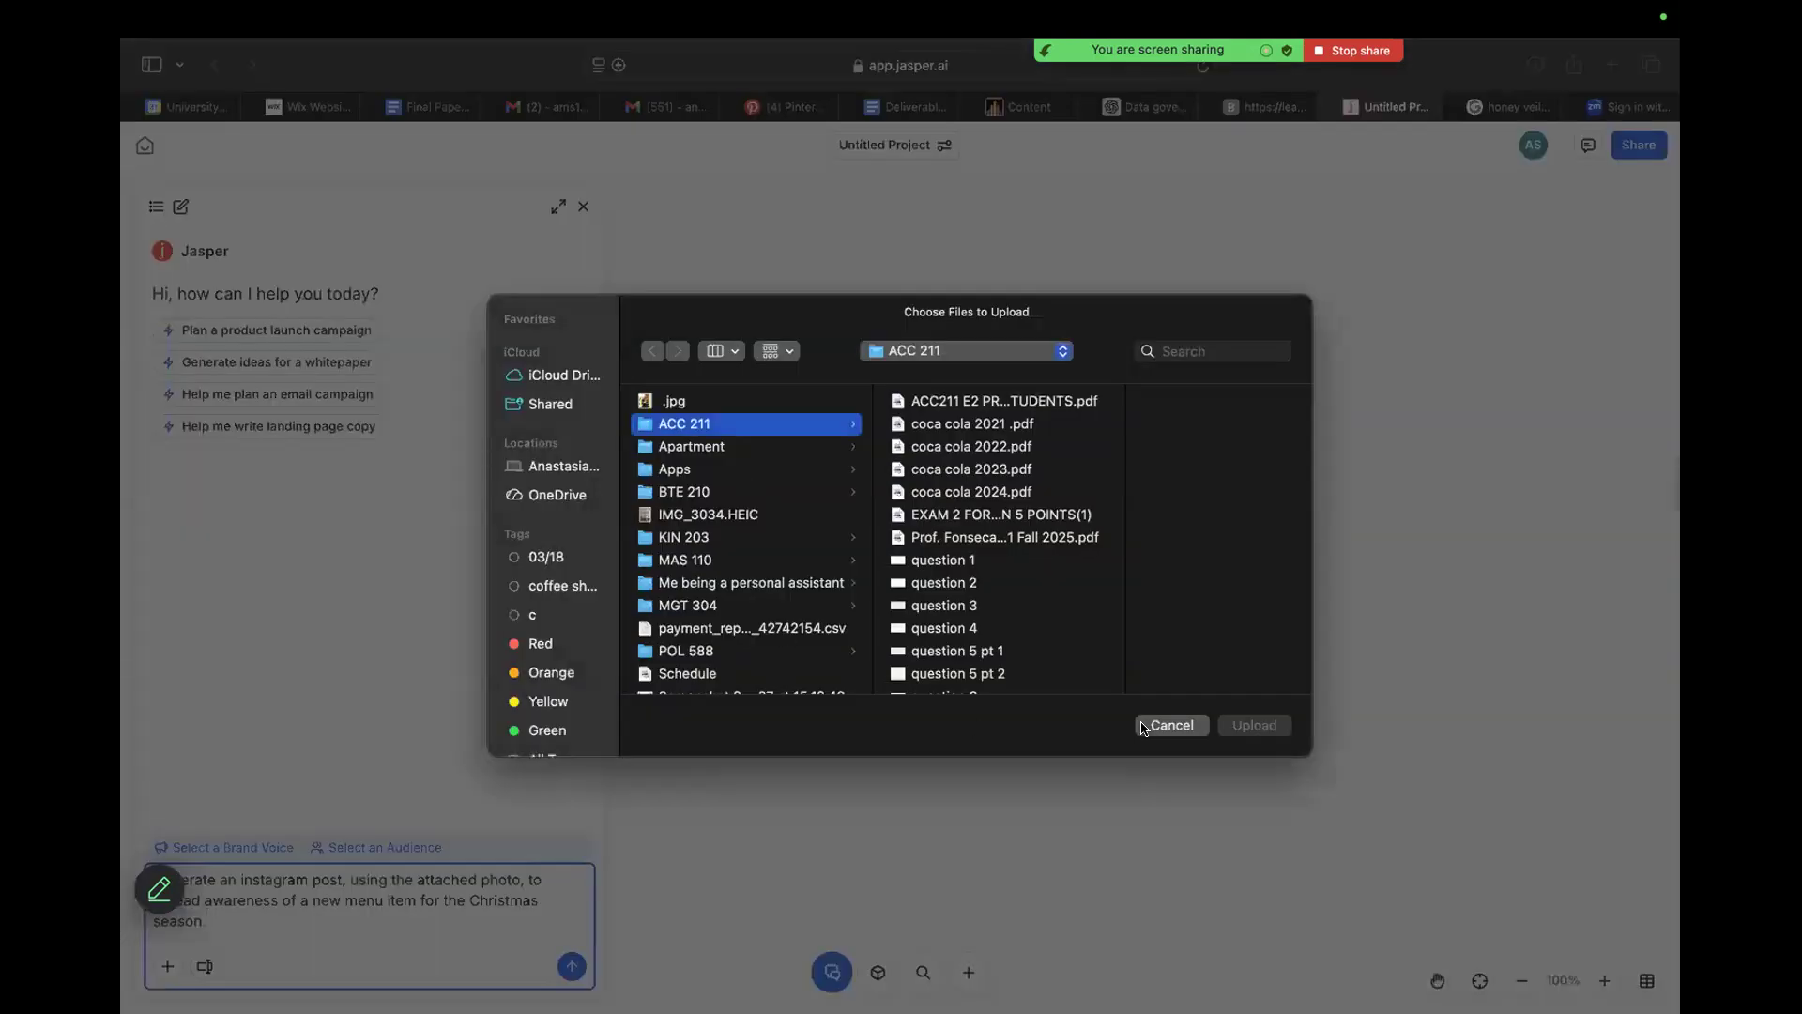
{"action": "key", "text": "Escape"}
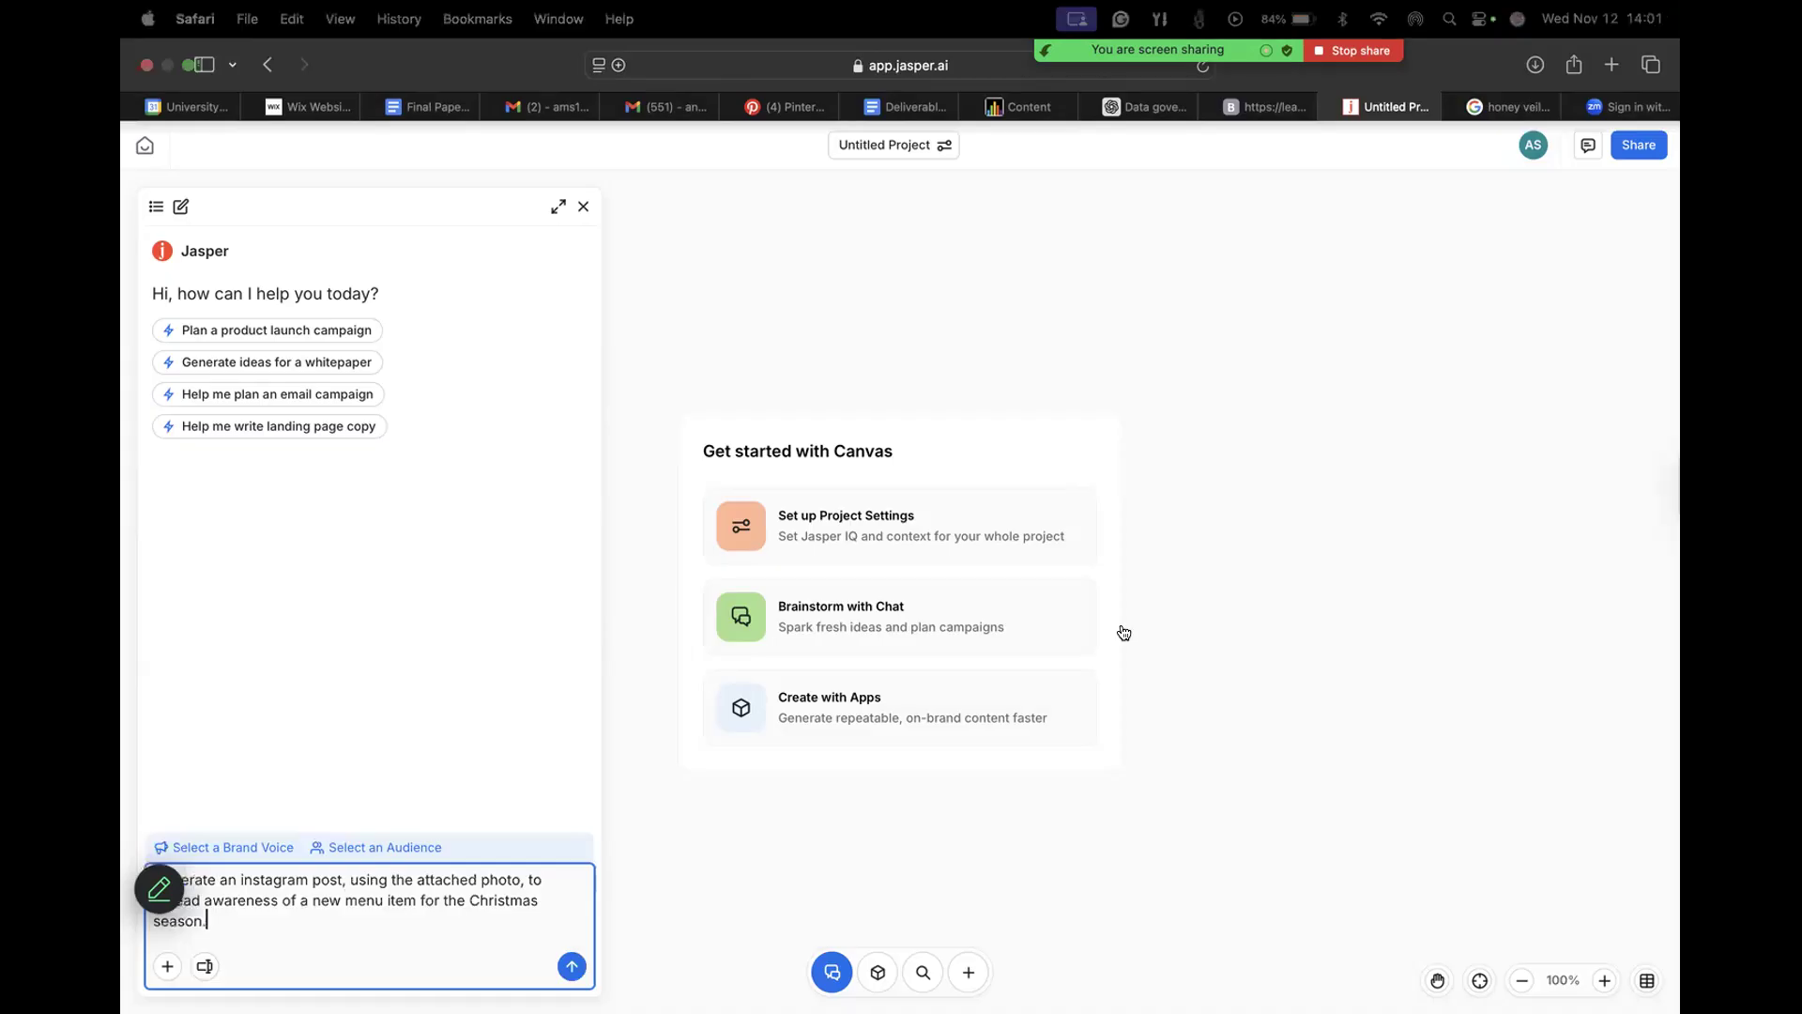
{"action": "key", "text": "super+shift+4"}
{"action": "key", "text": "ctrl+Tab"}
{"action": "left_click_drag", "start_coordinate": [1186, 404], "coordinate": [1538, 762]}
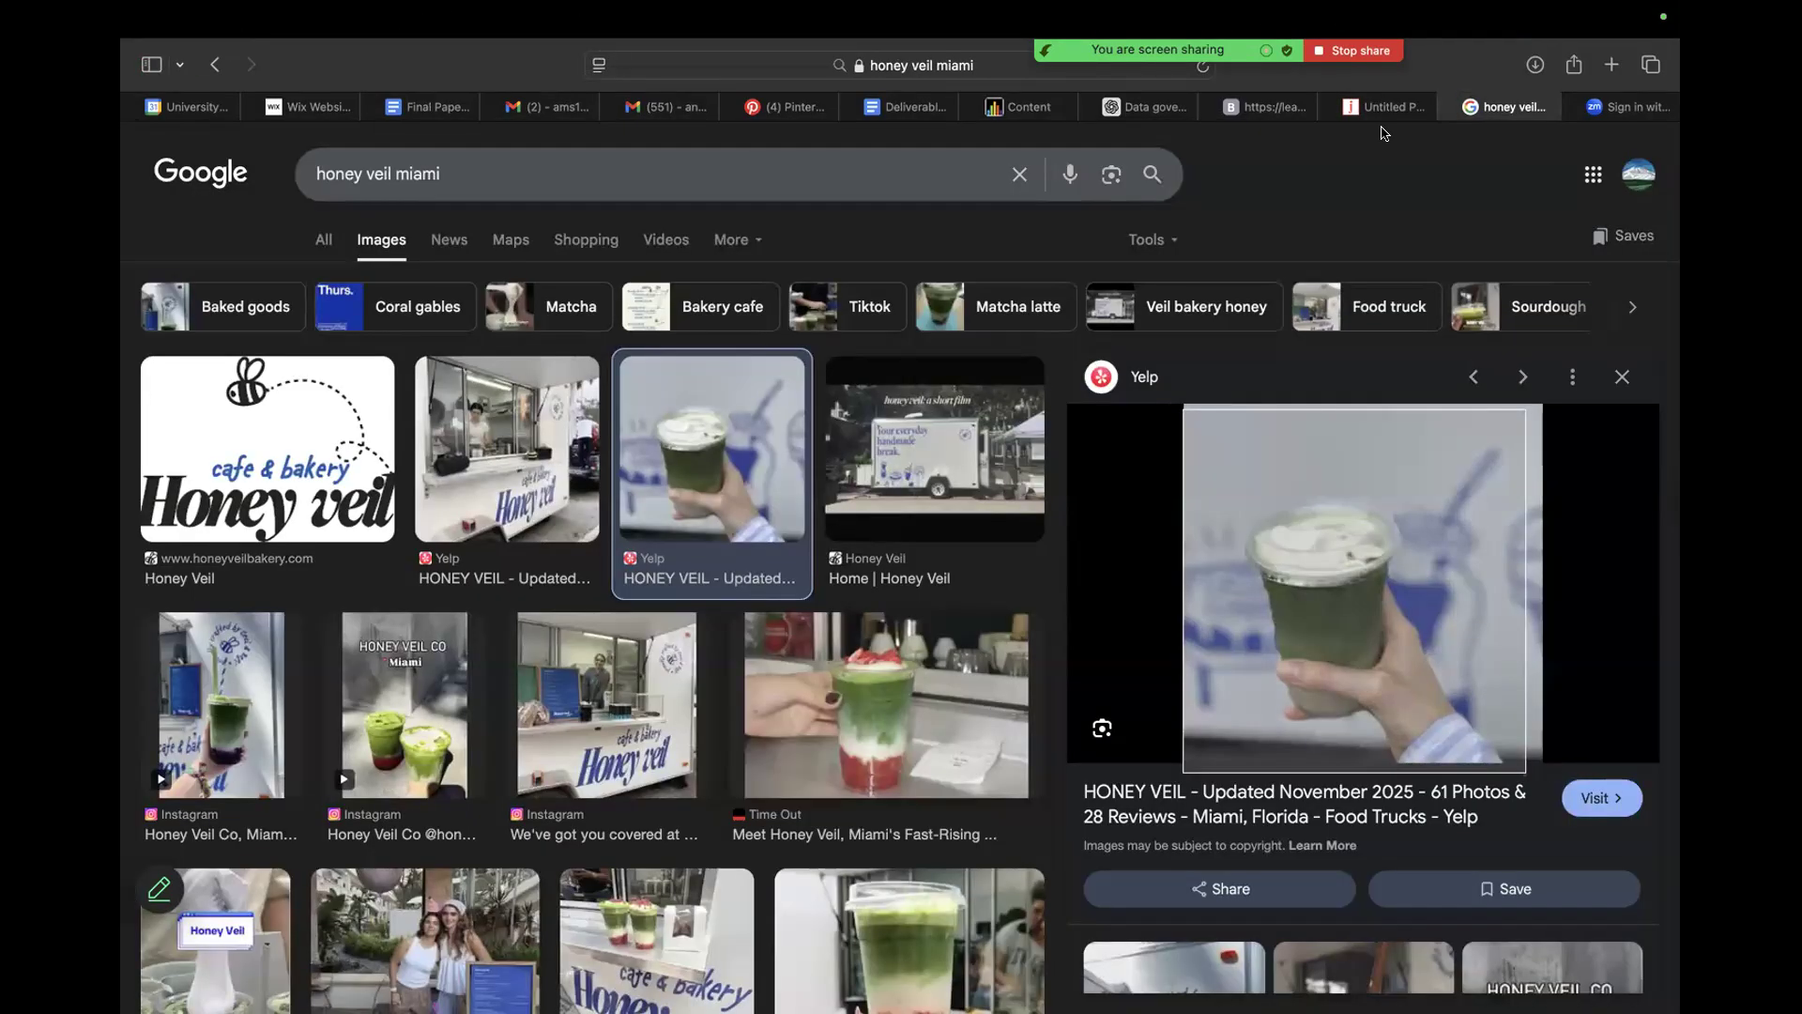
{"action": "key", "text": "ctrl+shift+Tab"}
{"action": "left_click_drag", "start_coordinate": [1593, 985], "coordinate": [488, 919]}
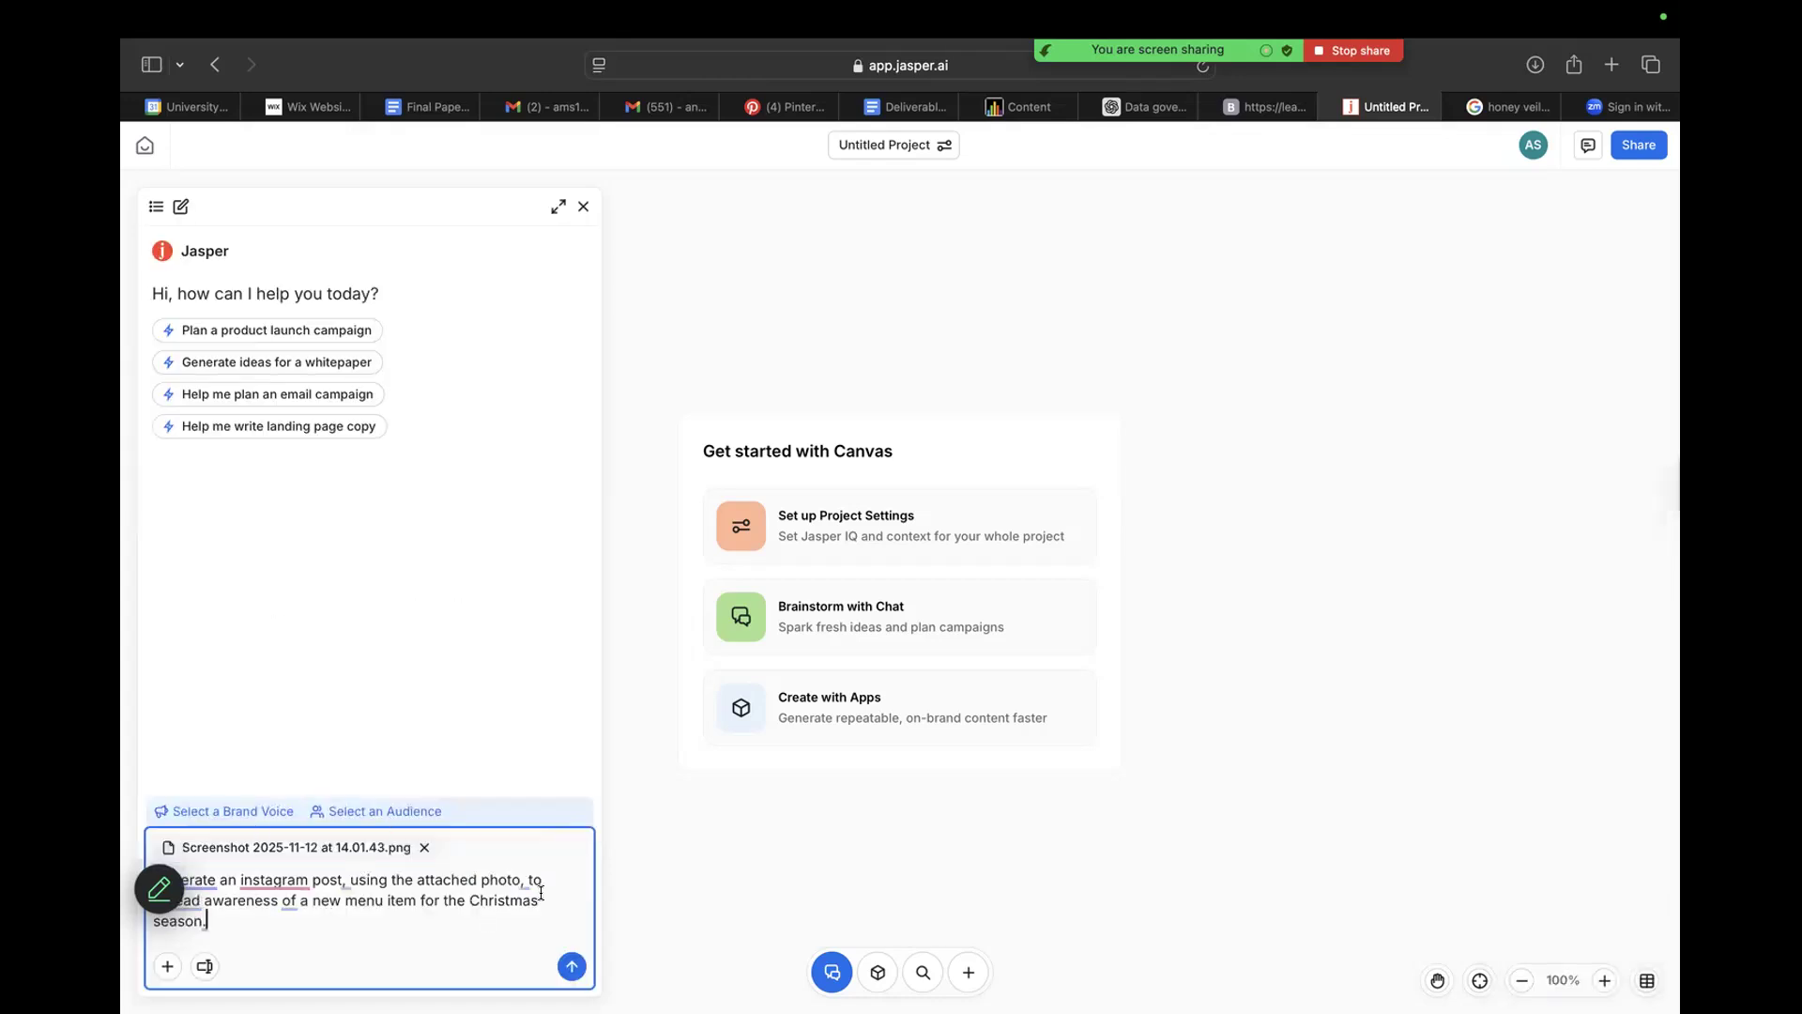
Start adding a new audience for the prompt's output and name it "College students".
{"action": "mouse_move", "coordinate": [458, 873]}
{"action": "left_click", "coordinate": [374, 811]}
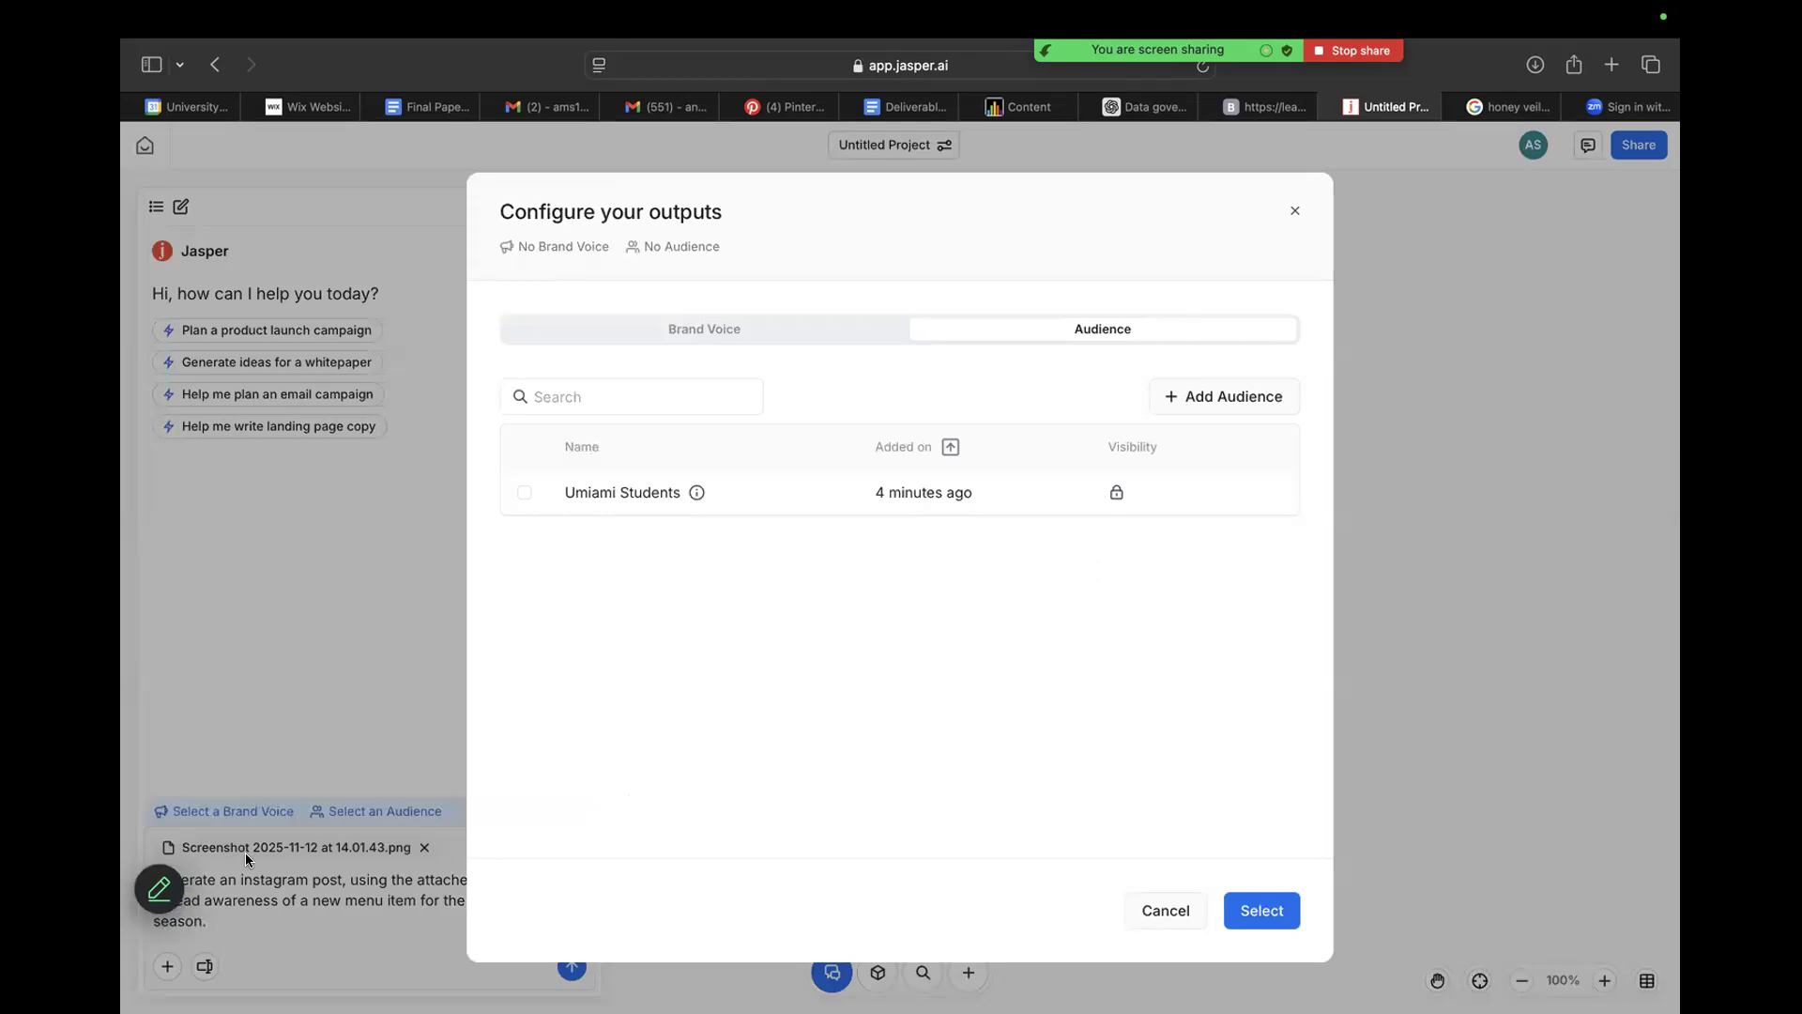
{"action": "left_click", "coordinate": [1164, 398]}
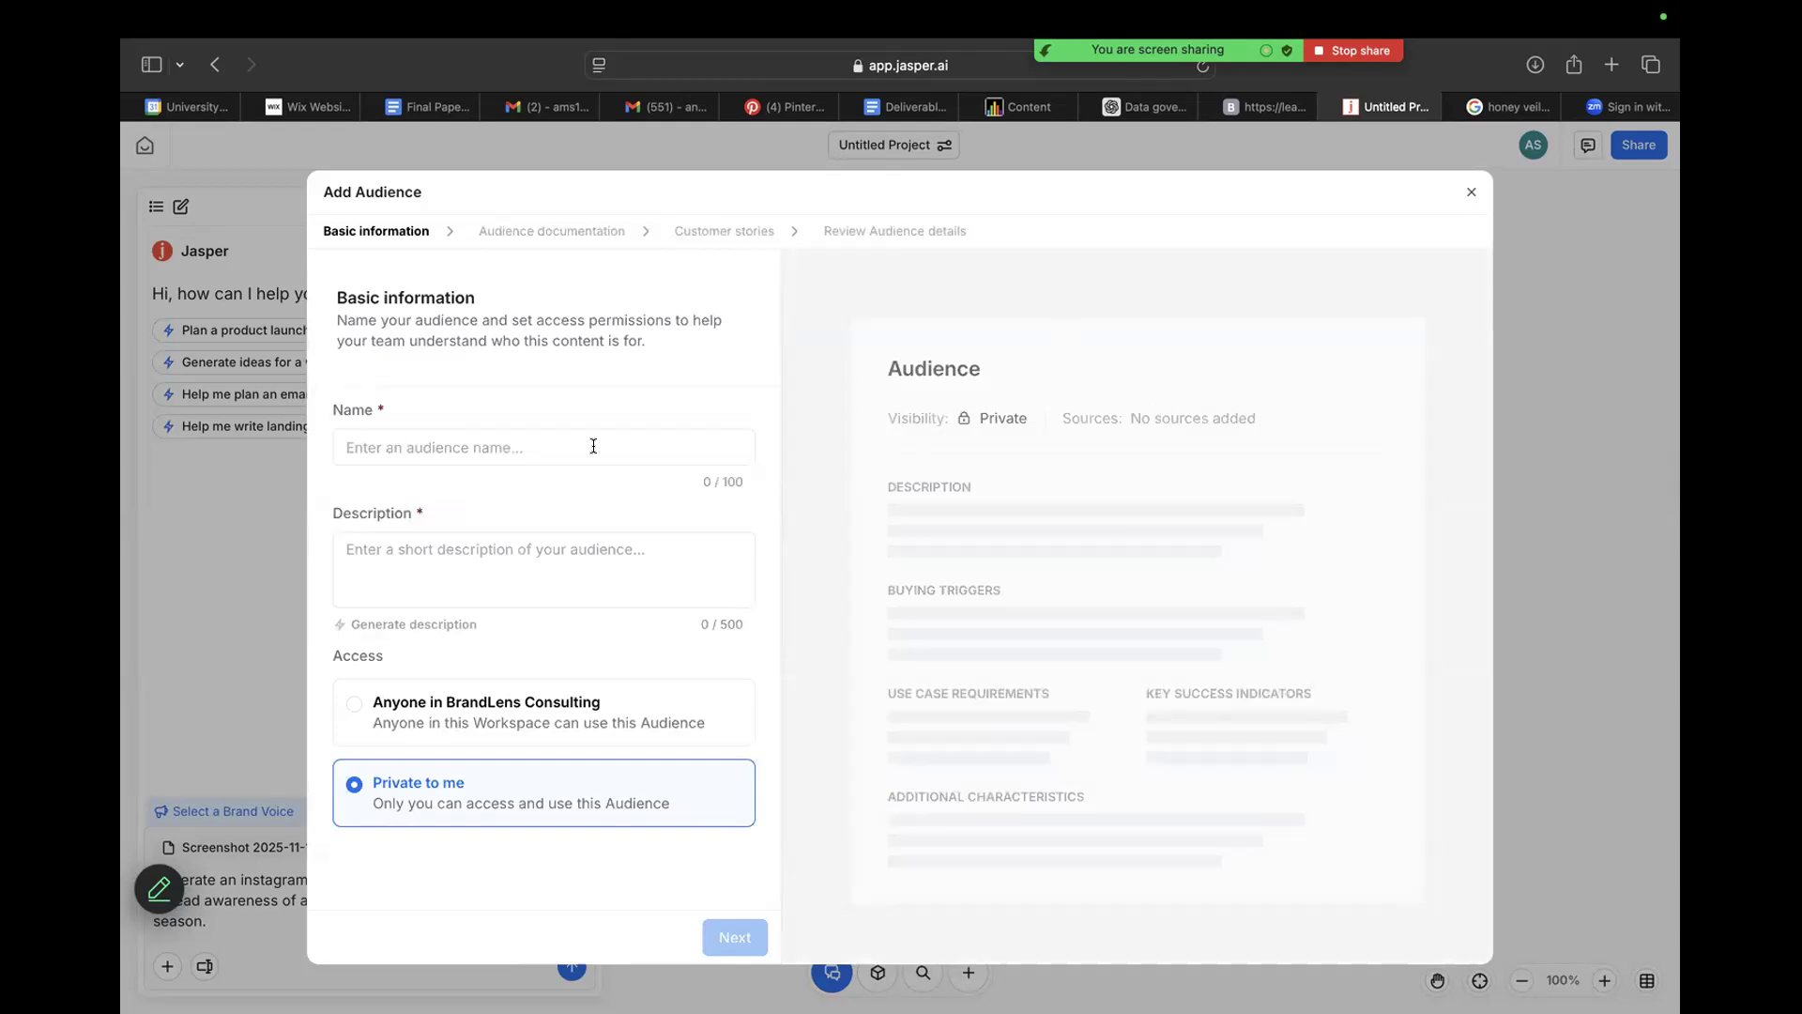
{"action": "key", "text": "Tab"}
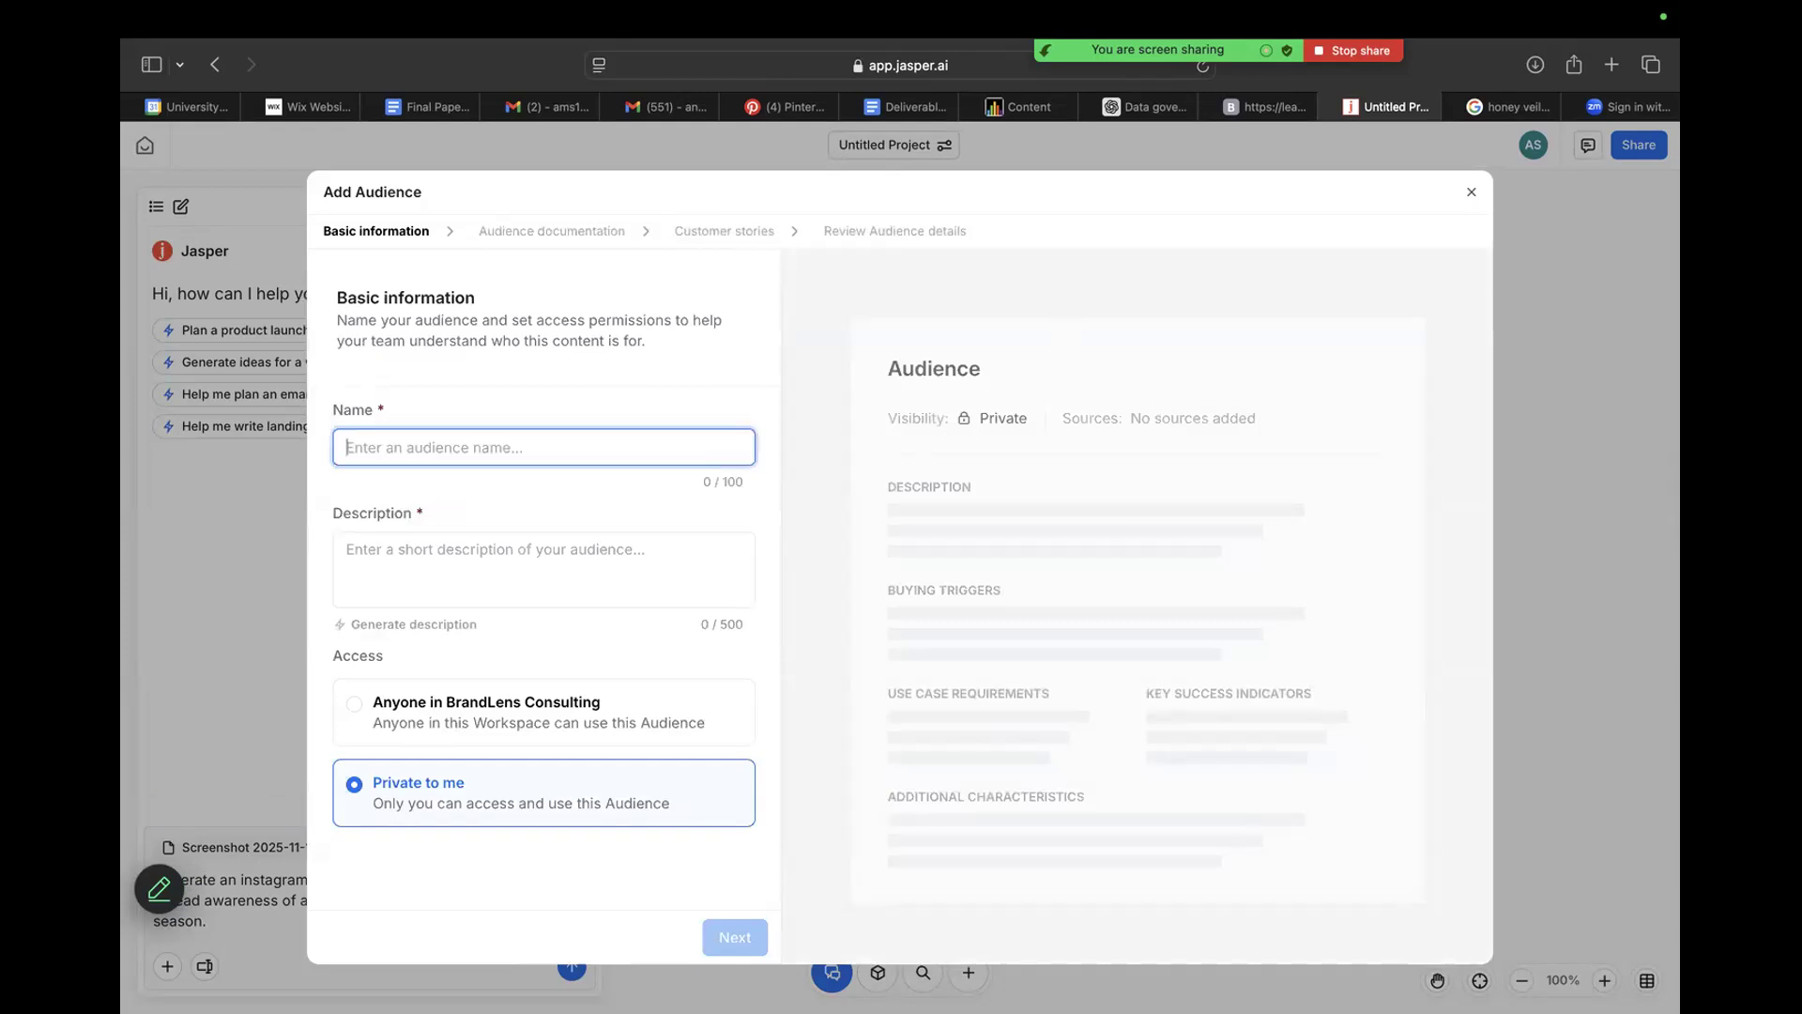
{"action": "type", "text": "Collefe s"}
{"action": "key", "text": "BackSpace"}
{"action": "key", "text": "BackSpace"}
{"action": "key", "text": "BackSpace"}
{"action": "key", "text": "BackSpace"}
{"action": "type", "text": "ge students"}
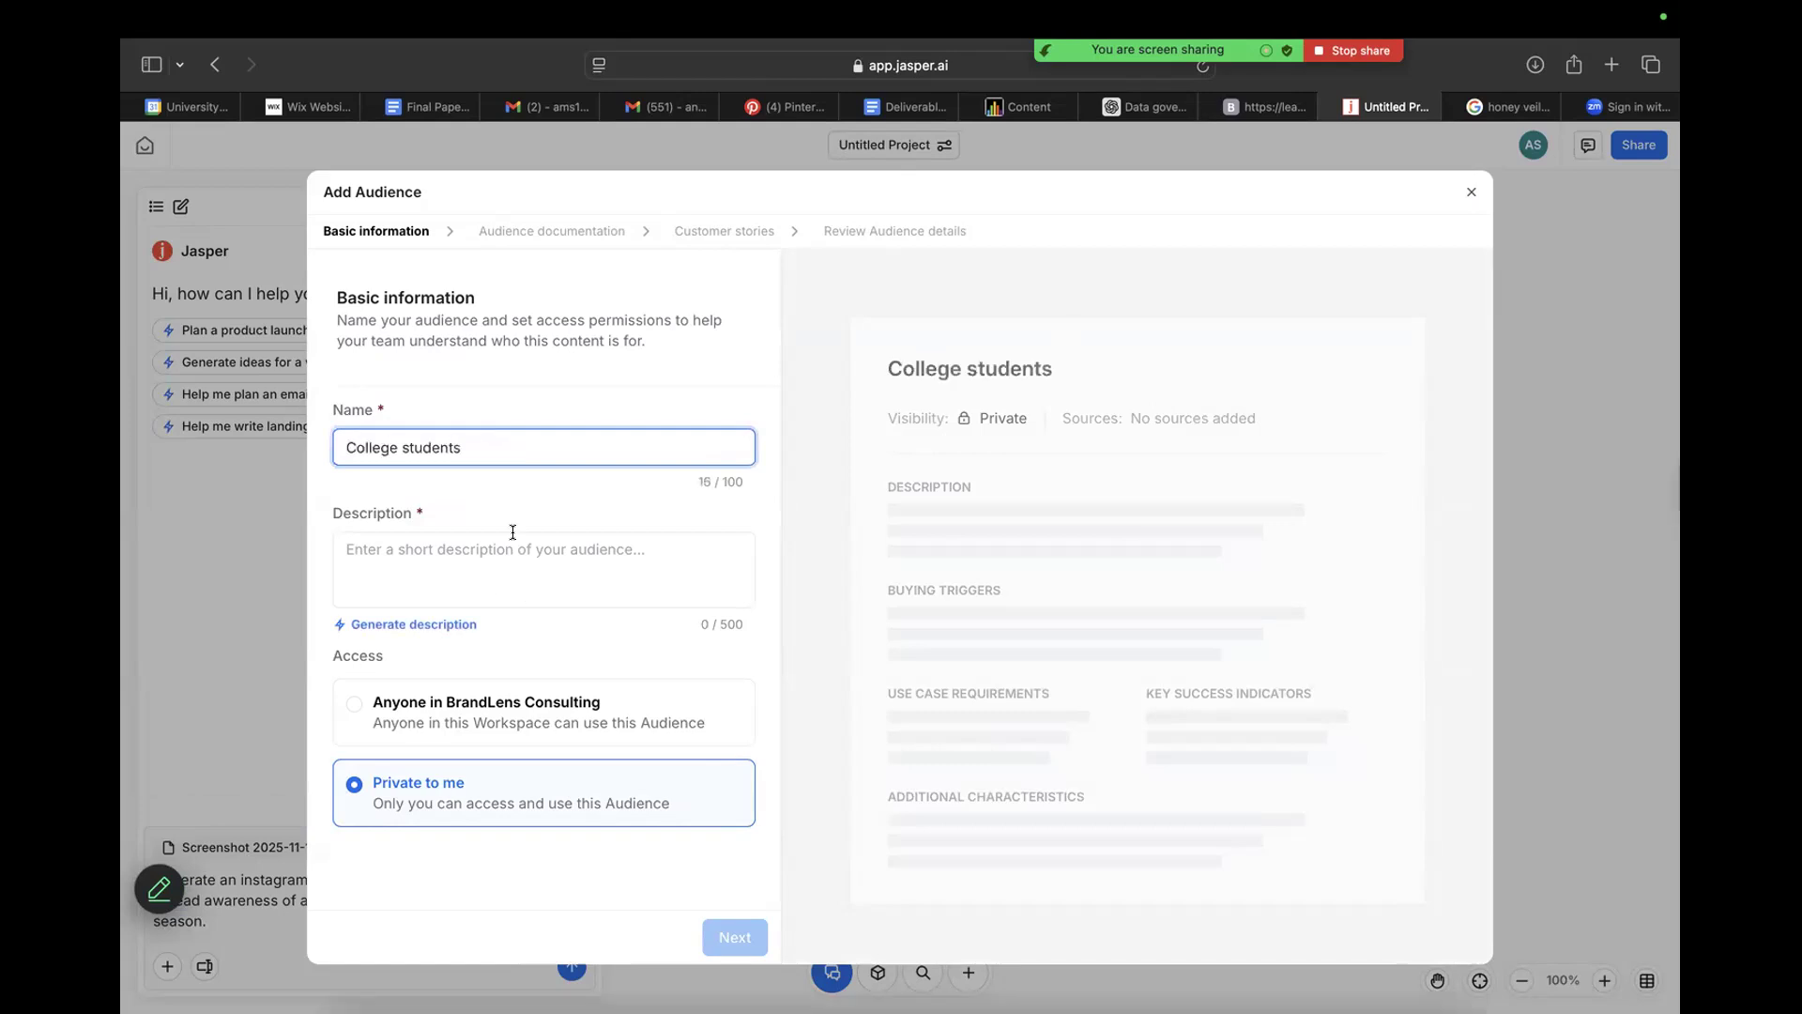
Have Jasper generate the description of the College students audience.
{"action": "left_click", "coordinate": [512, 532]}
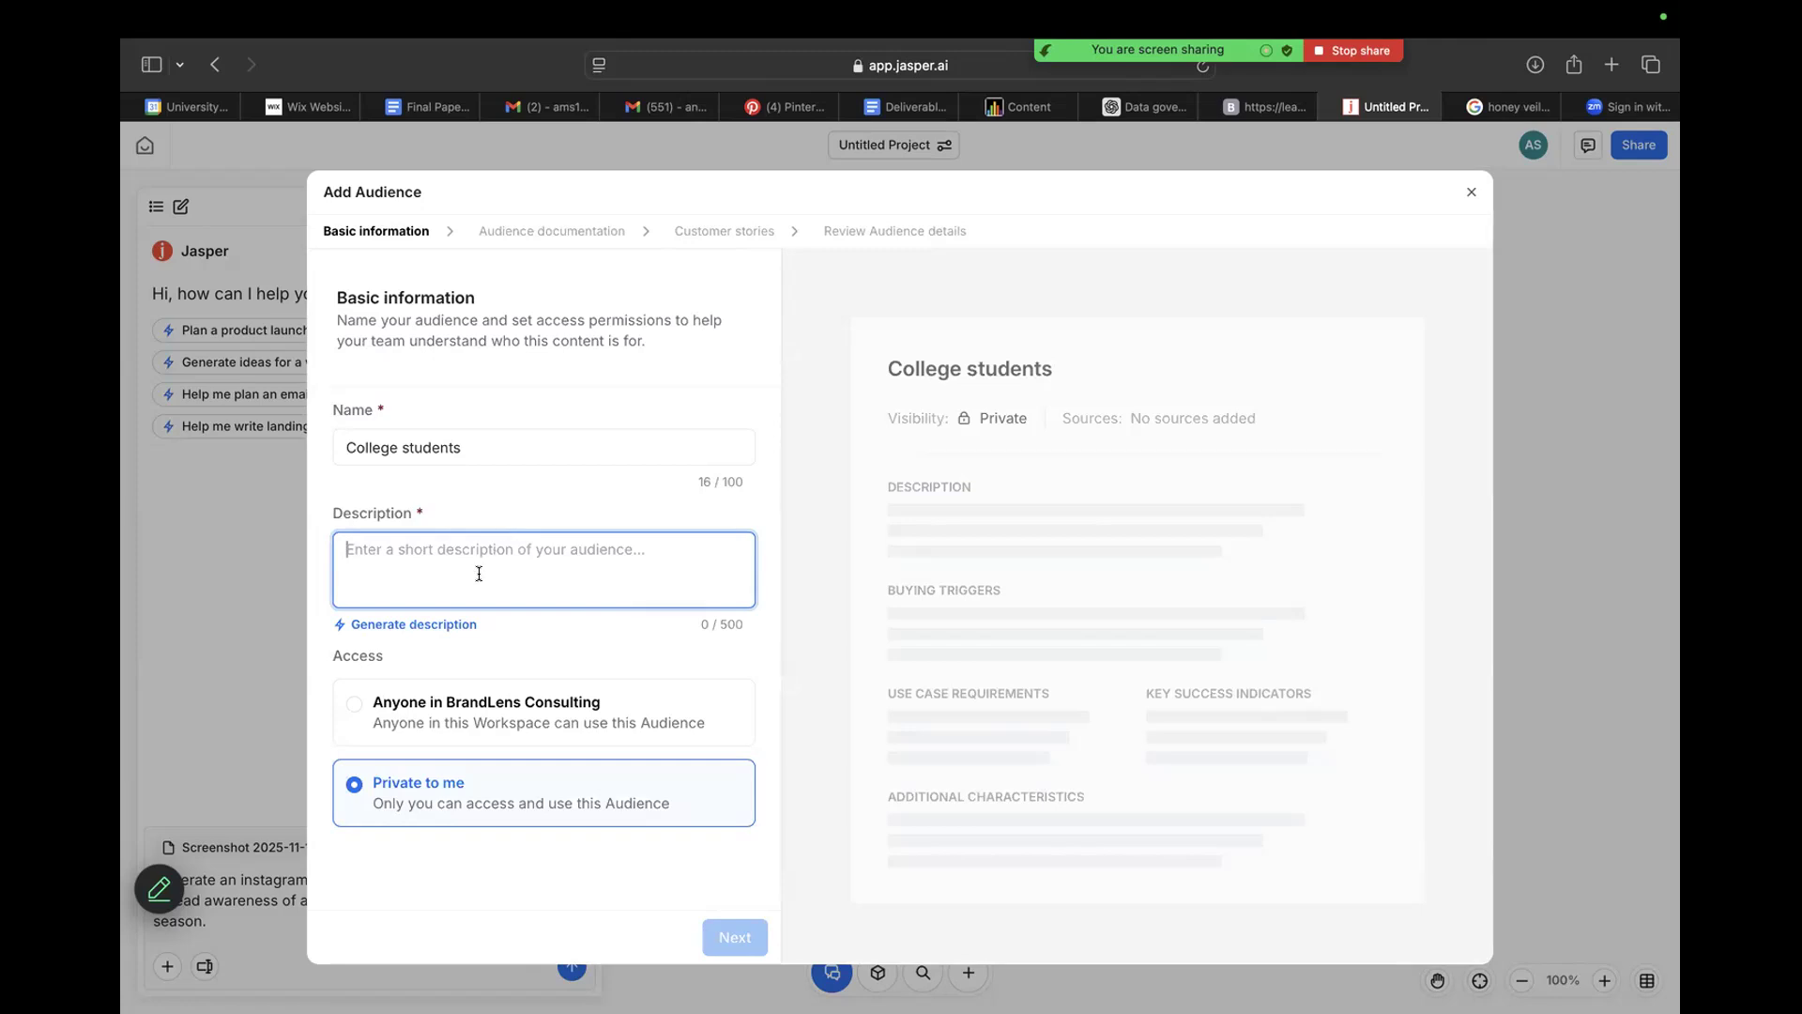
{"action": "left_click", "coordinate": [447, 624]}
{"action": "left_click", "coordinate": [553, 611]}
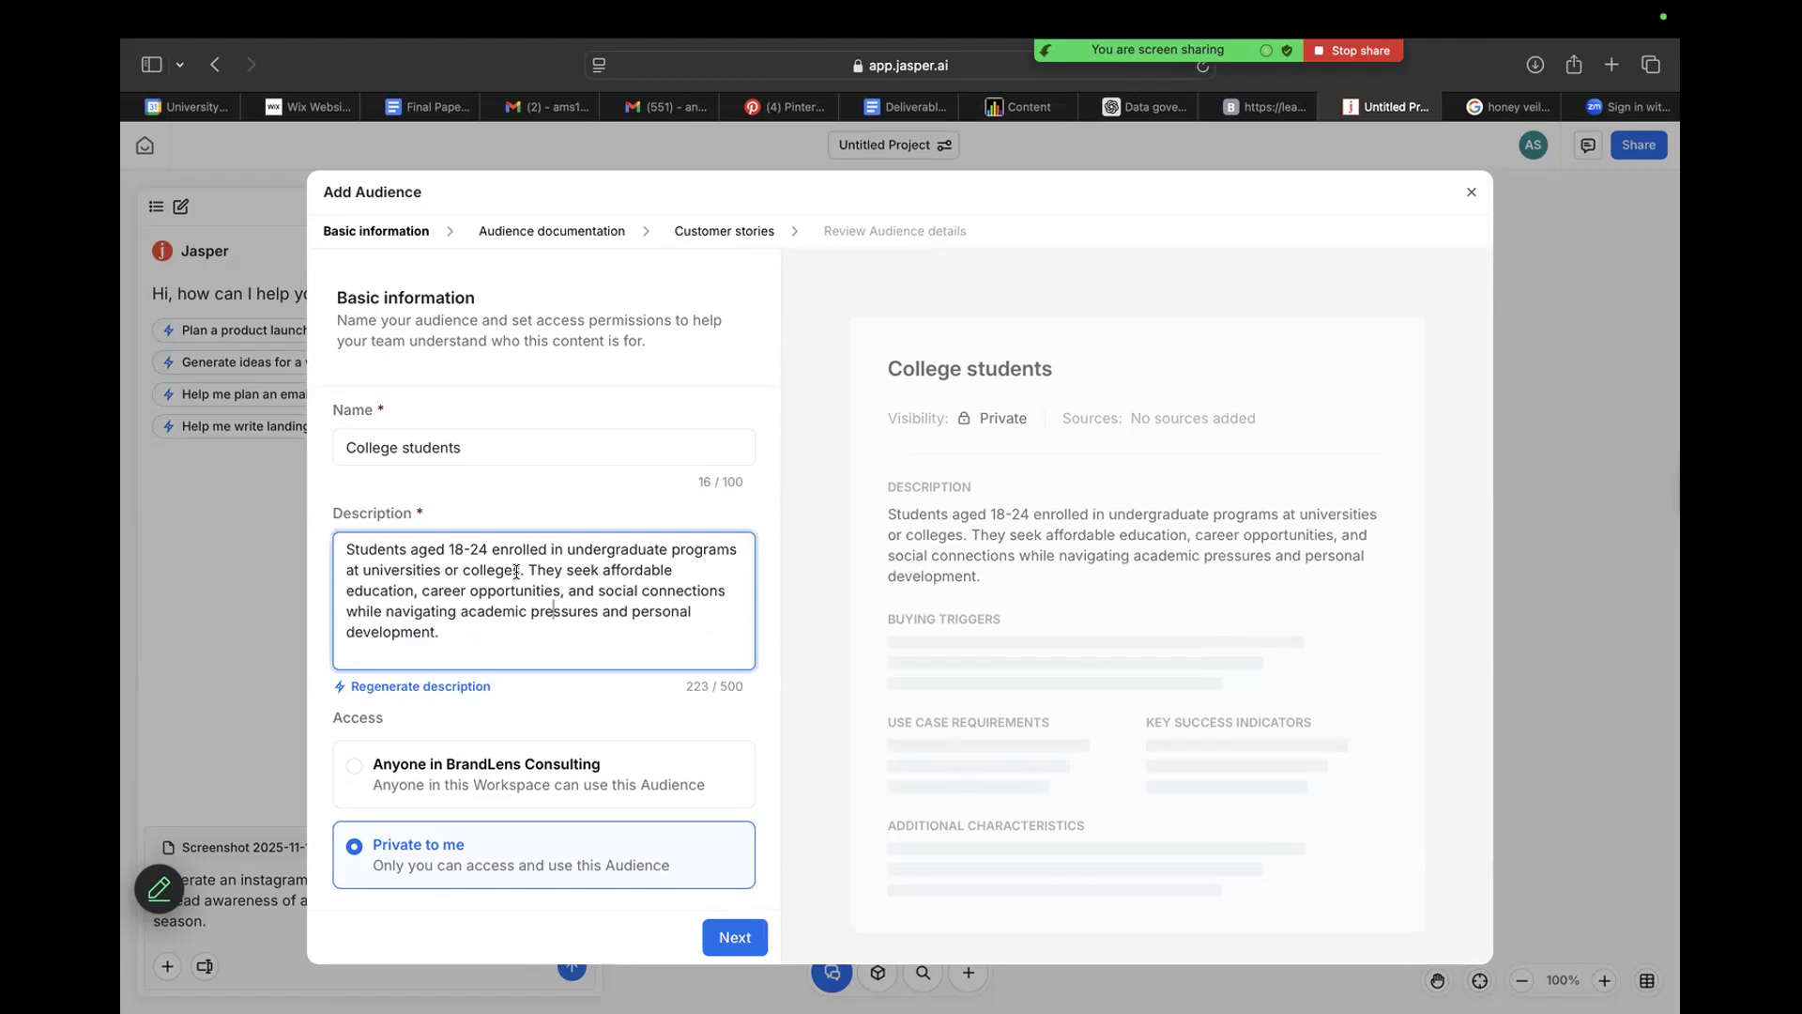
Replace "universities or colleges" in the audience description with "the University of Miami".
{"action": "left_click_drag", "start_coordinate": [372, 569], "coordinate": [521, 570]}
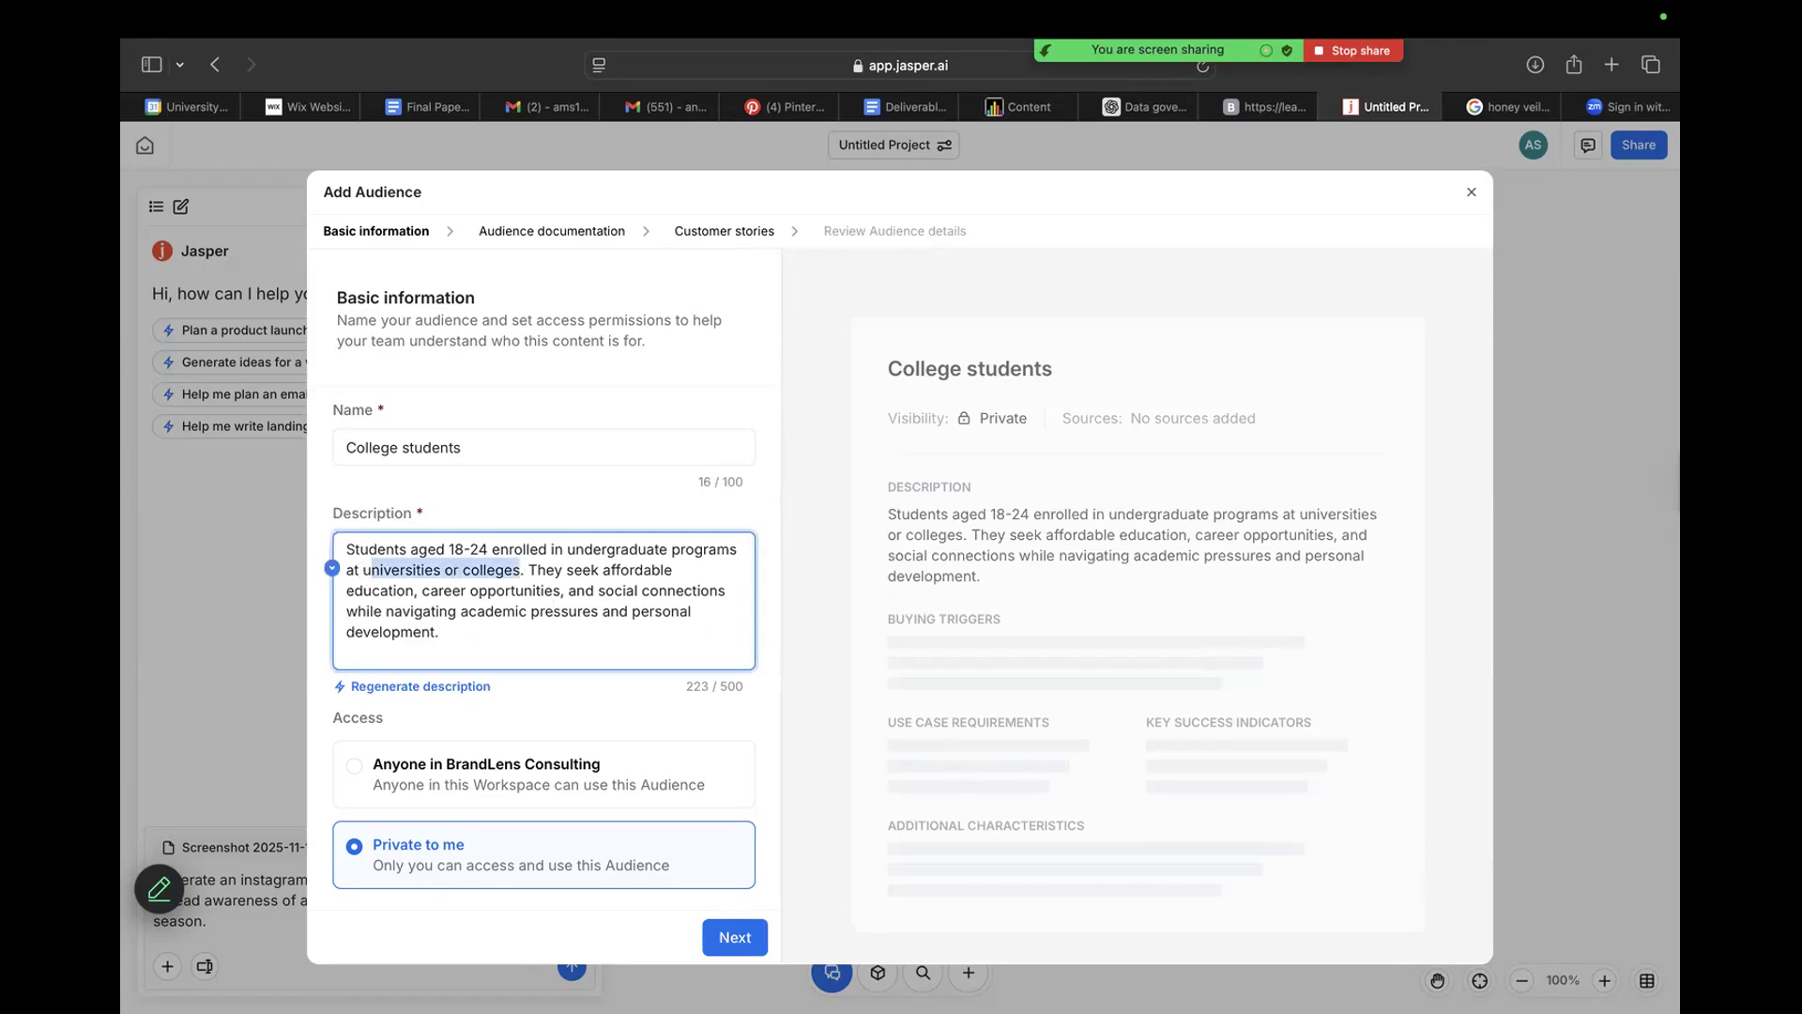
{"action": "type", "text": "the Universi"}
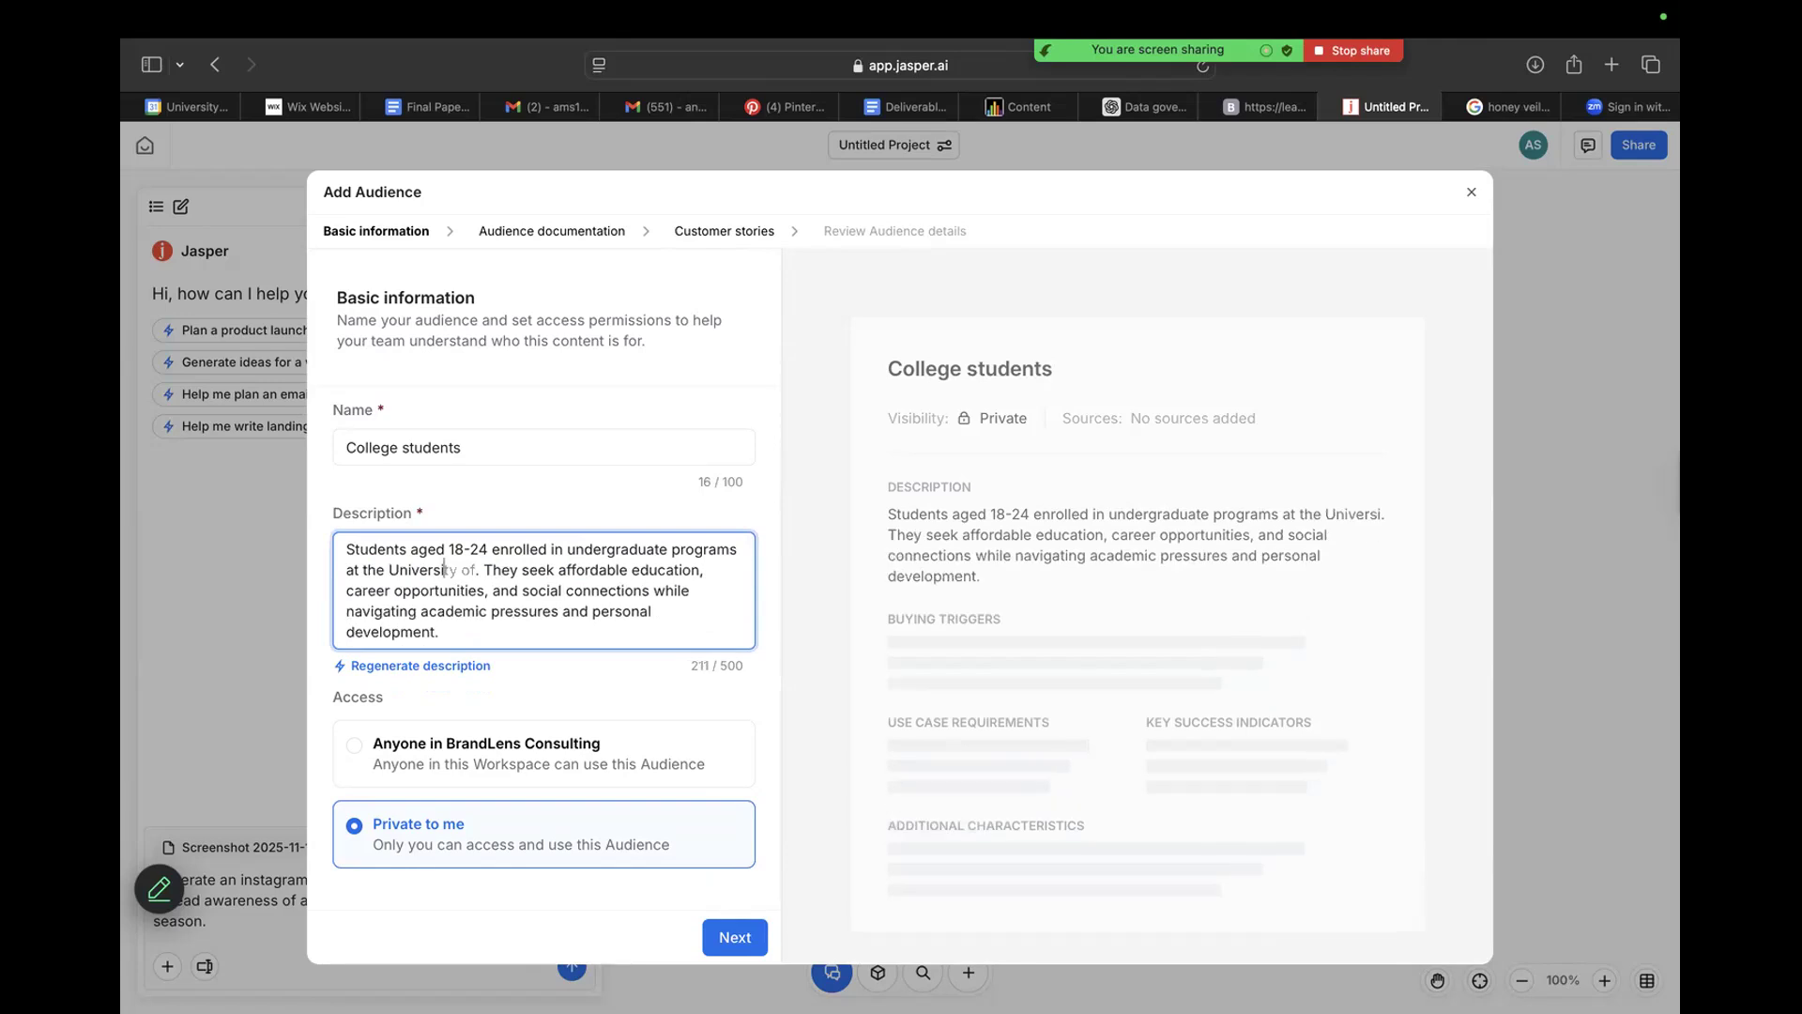
{"action": "type", "text": "ty of mi"}
{"action": "key", "text": "BackSpace"}
{"action": "key", "text": "BackSpace"}
{"action": "type", "text": "Miami"}
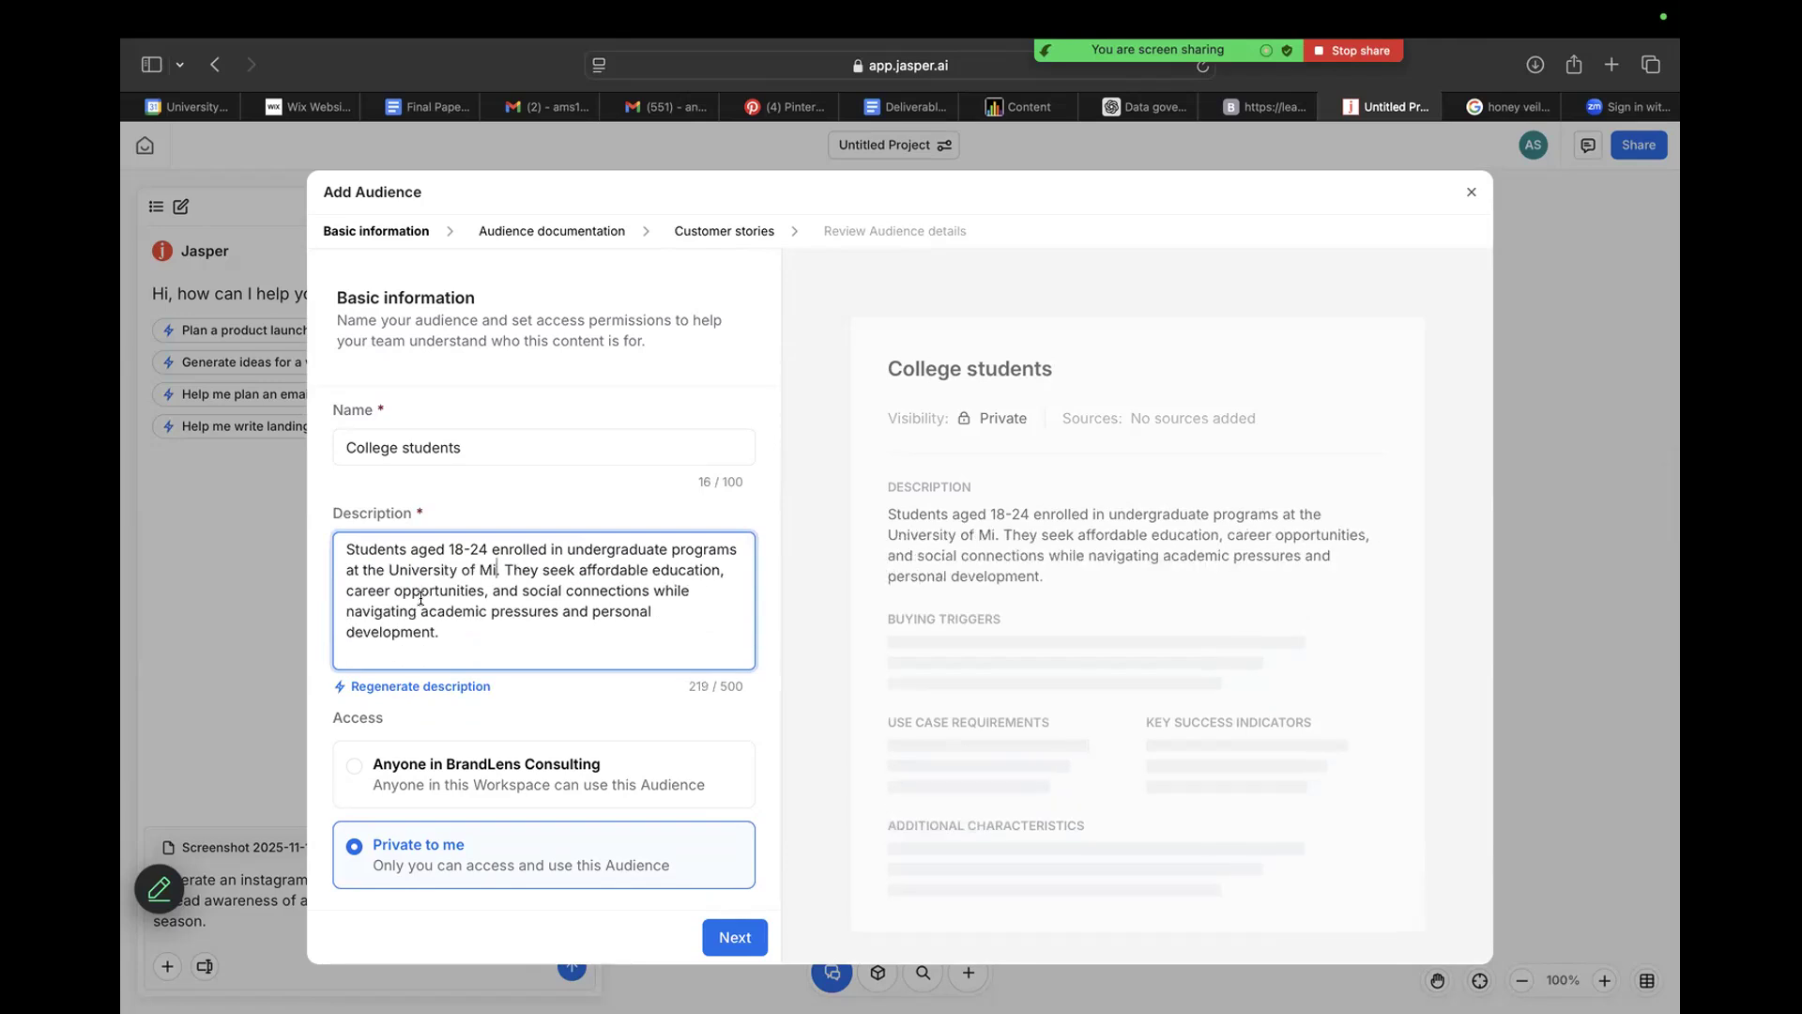
Append "They tend to prefer to drink matcha instead of coffee, due to their focus on health and wellness." to the audience description.
{"action": "left_click", "coordinate": [515, 630]}
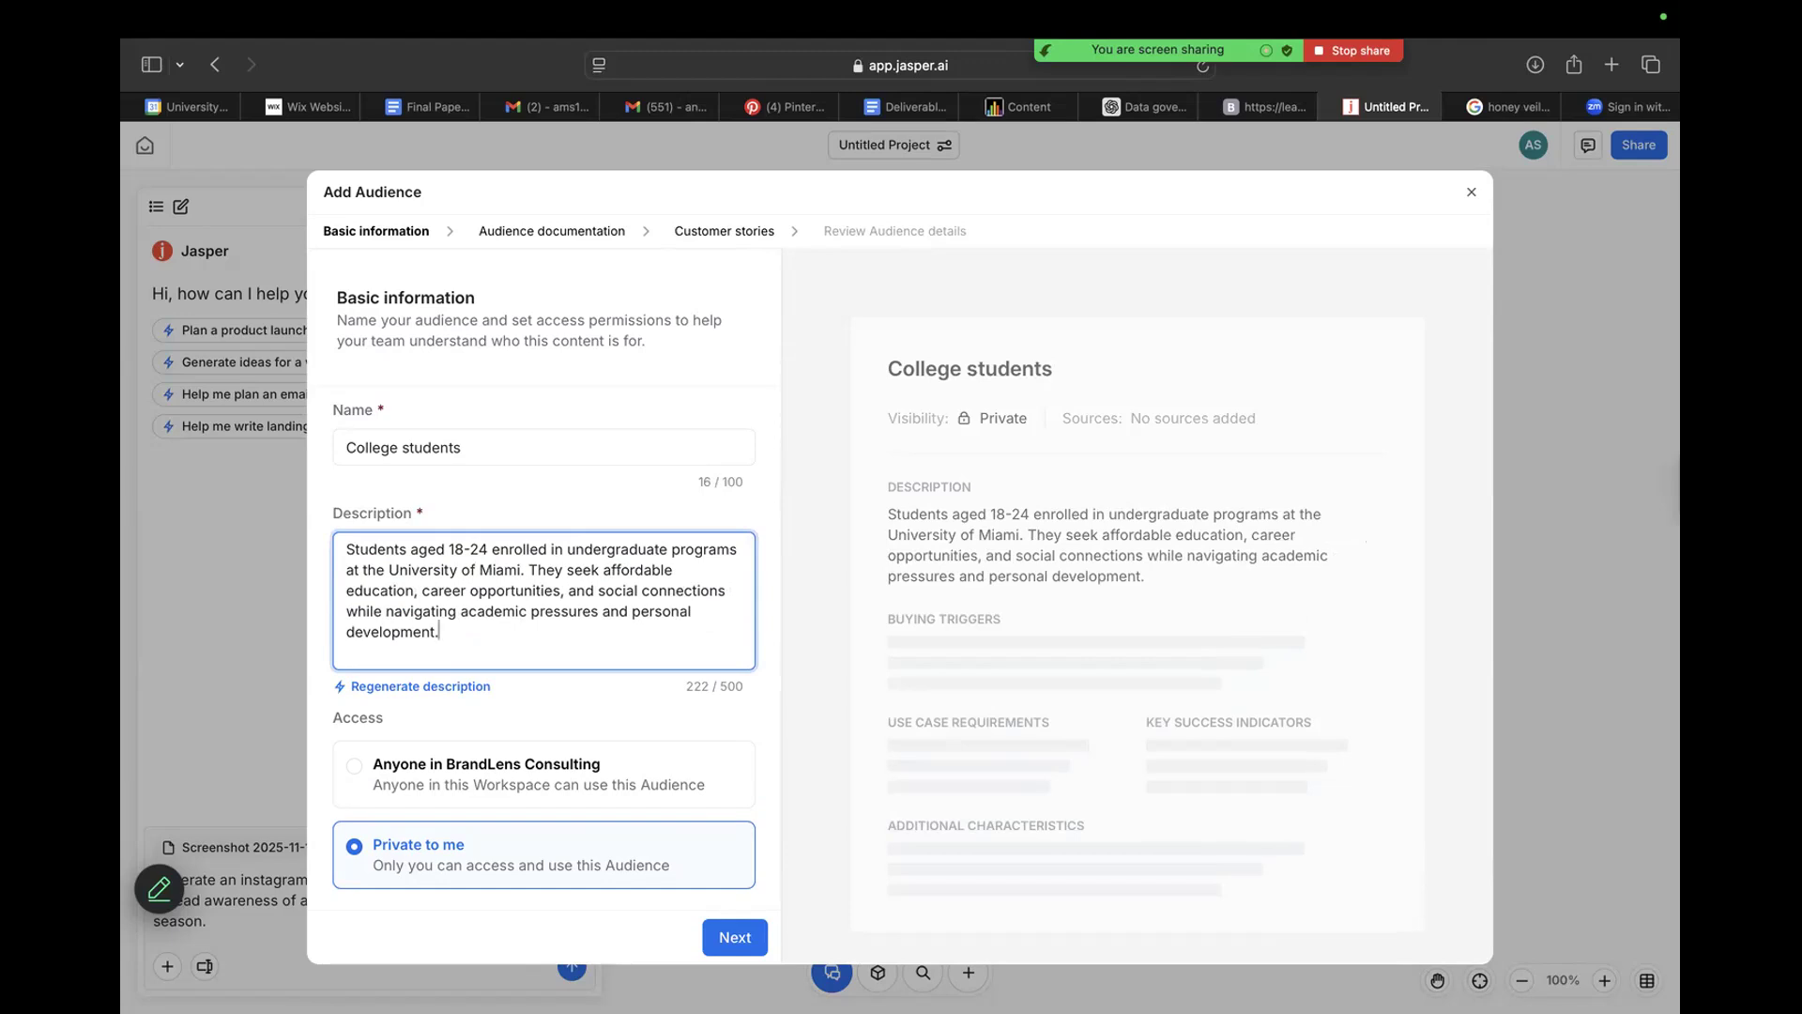
{"action": "type", "text": "They ten"}
{"action": "type", "text": "d to preer"}
{"action": "key", "text": "BackSpace"}
{"action": "key", "text": "BackSpace"}
{"action": "key", "text": "BackSpace"}
{"action": "type", "text": "df"}
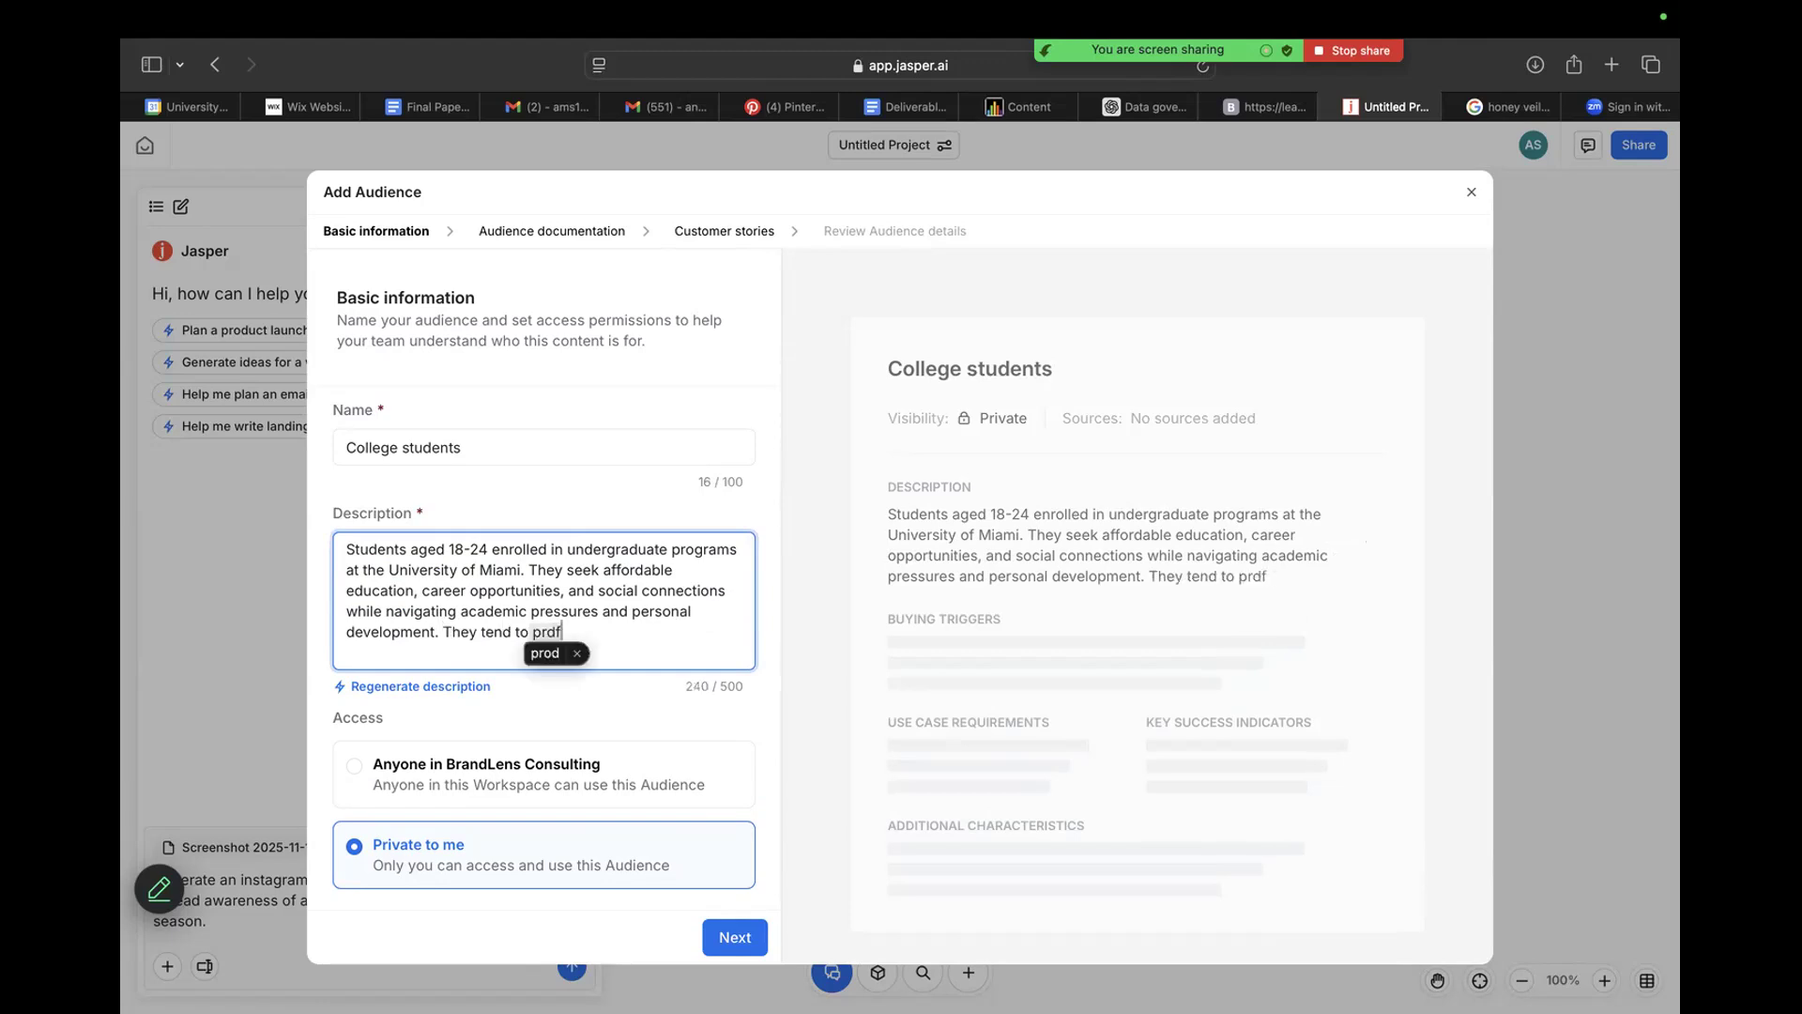
{"action": "key", "text": "BackSpace"}
{"action": "key", "text": "BackSpace"}
{"action": "type", "text": "efer to drink ma"}
{"action": "type", "text": "tcha instea"}
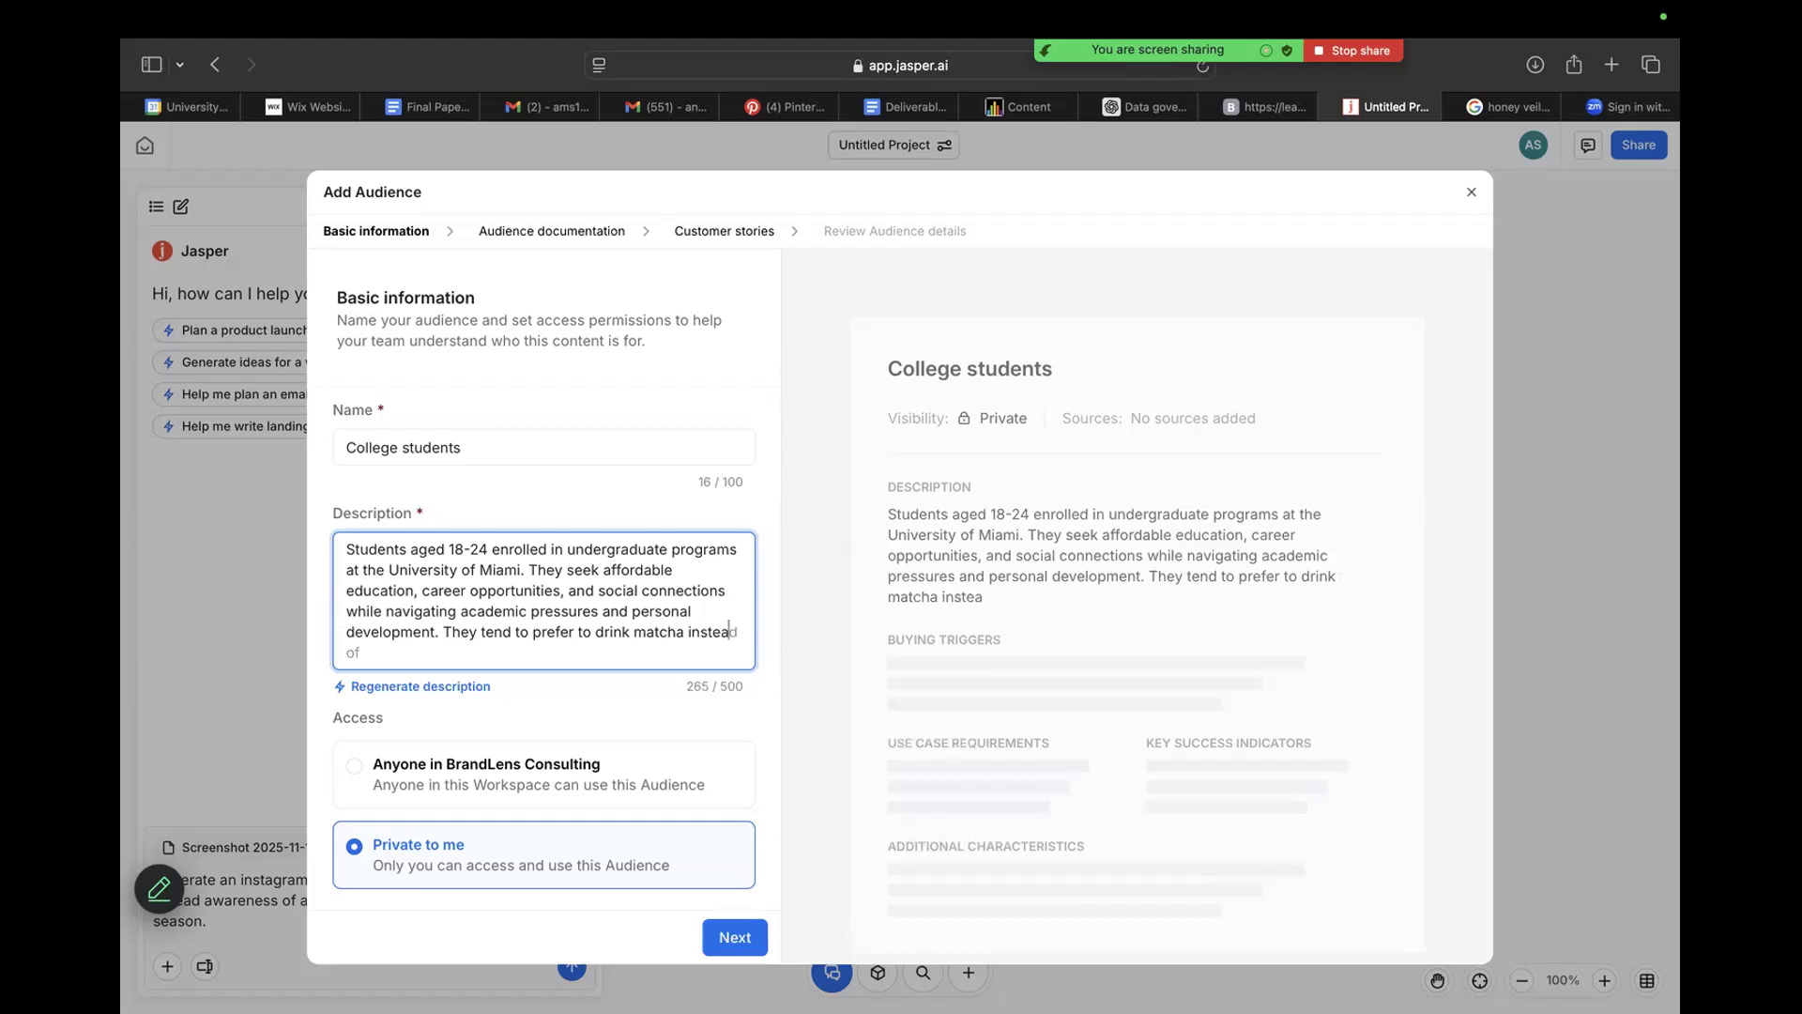
{"action": "type", "text": "d of co"}
{"action": "type", "text": "ffee, "}
{"action": "type", "text": "due to their "}
{"action": "type", "text": "focus on "}
{"action": "type", "text": "health and wellness."}
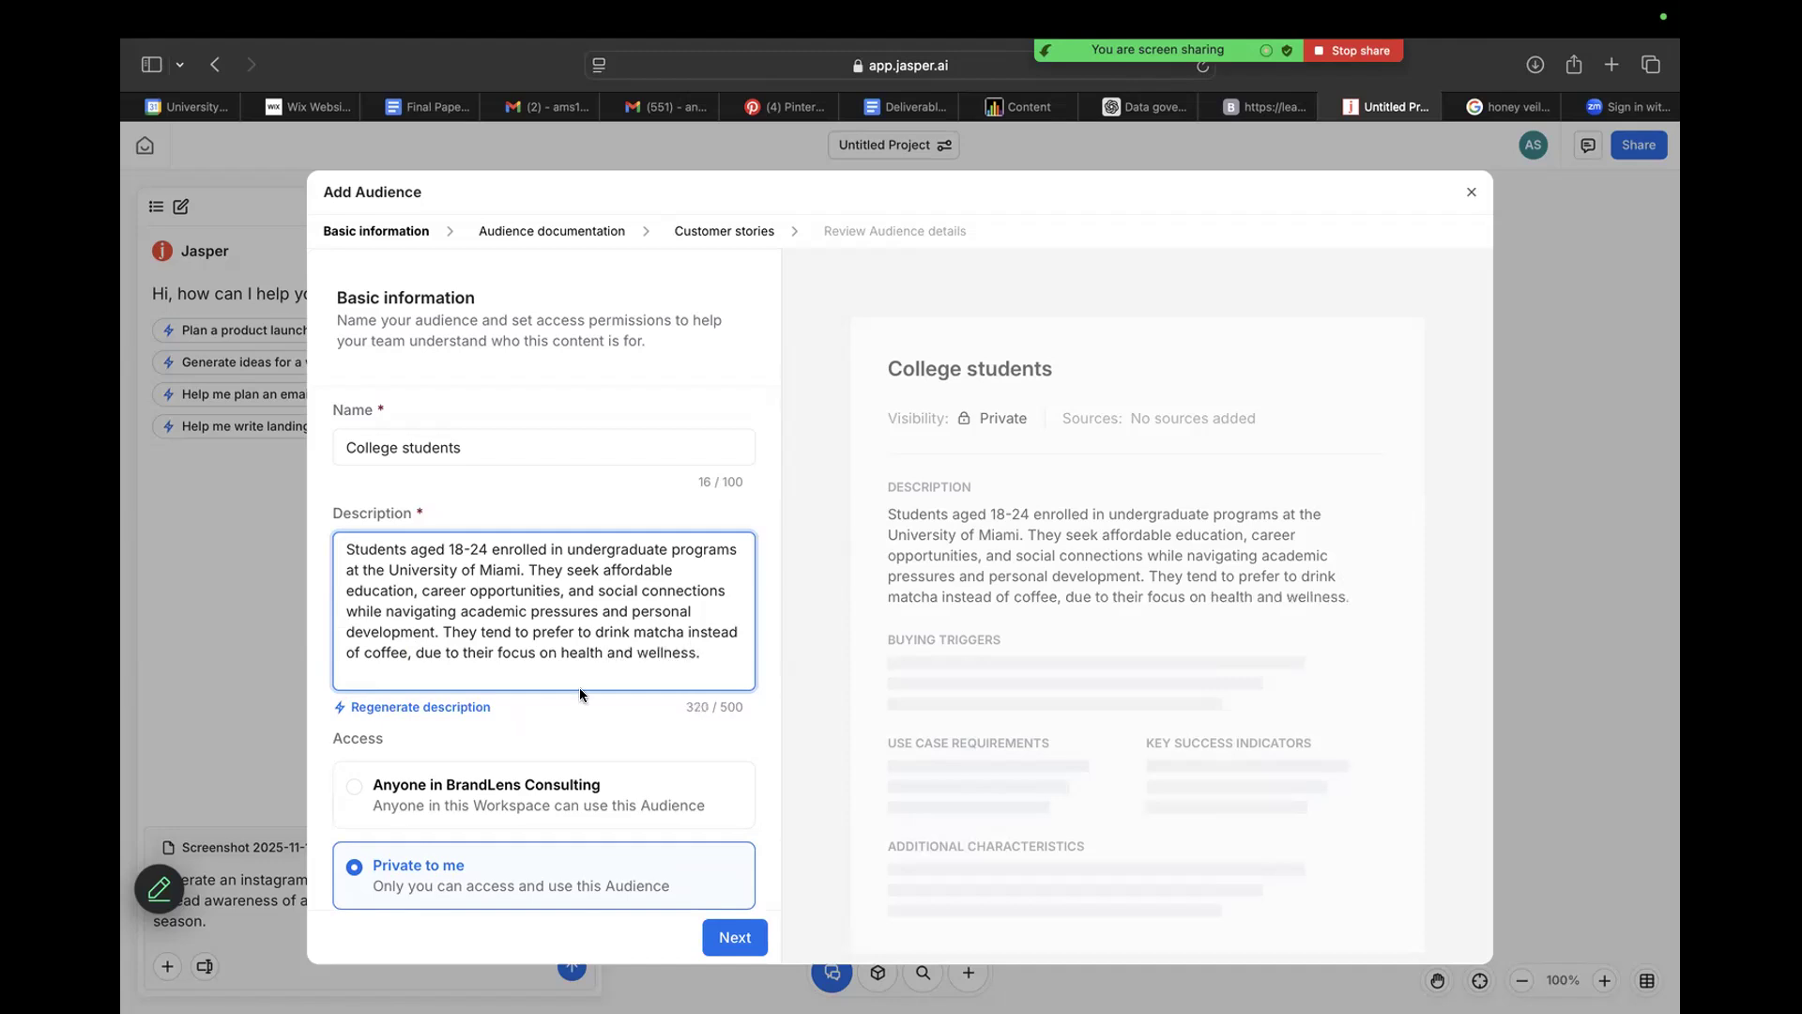
Set the audience's access to Private to me and skip the optional documentation and customer stories to reach the details review.
{"action": "scroll", "coordinate": [580, 695], "scroll_direction": "down", "scroll_amount": 1}
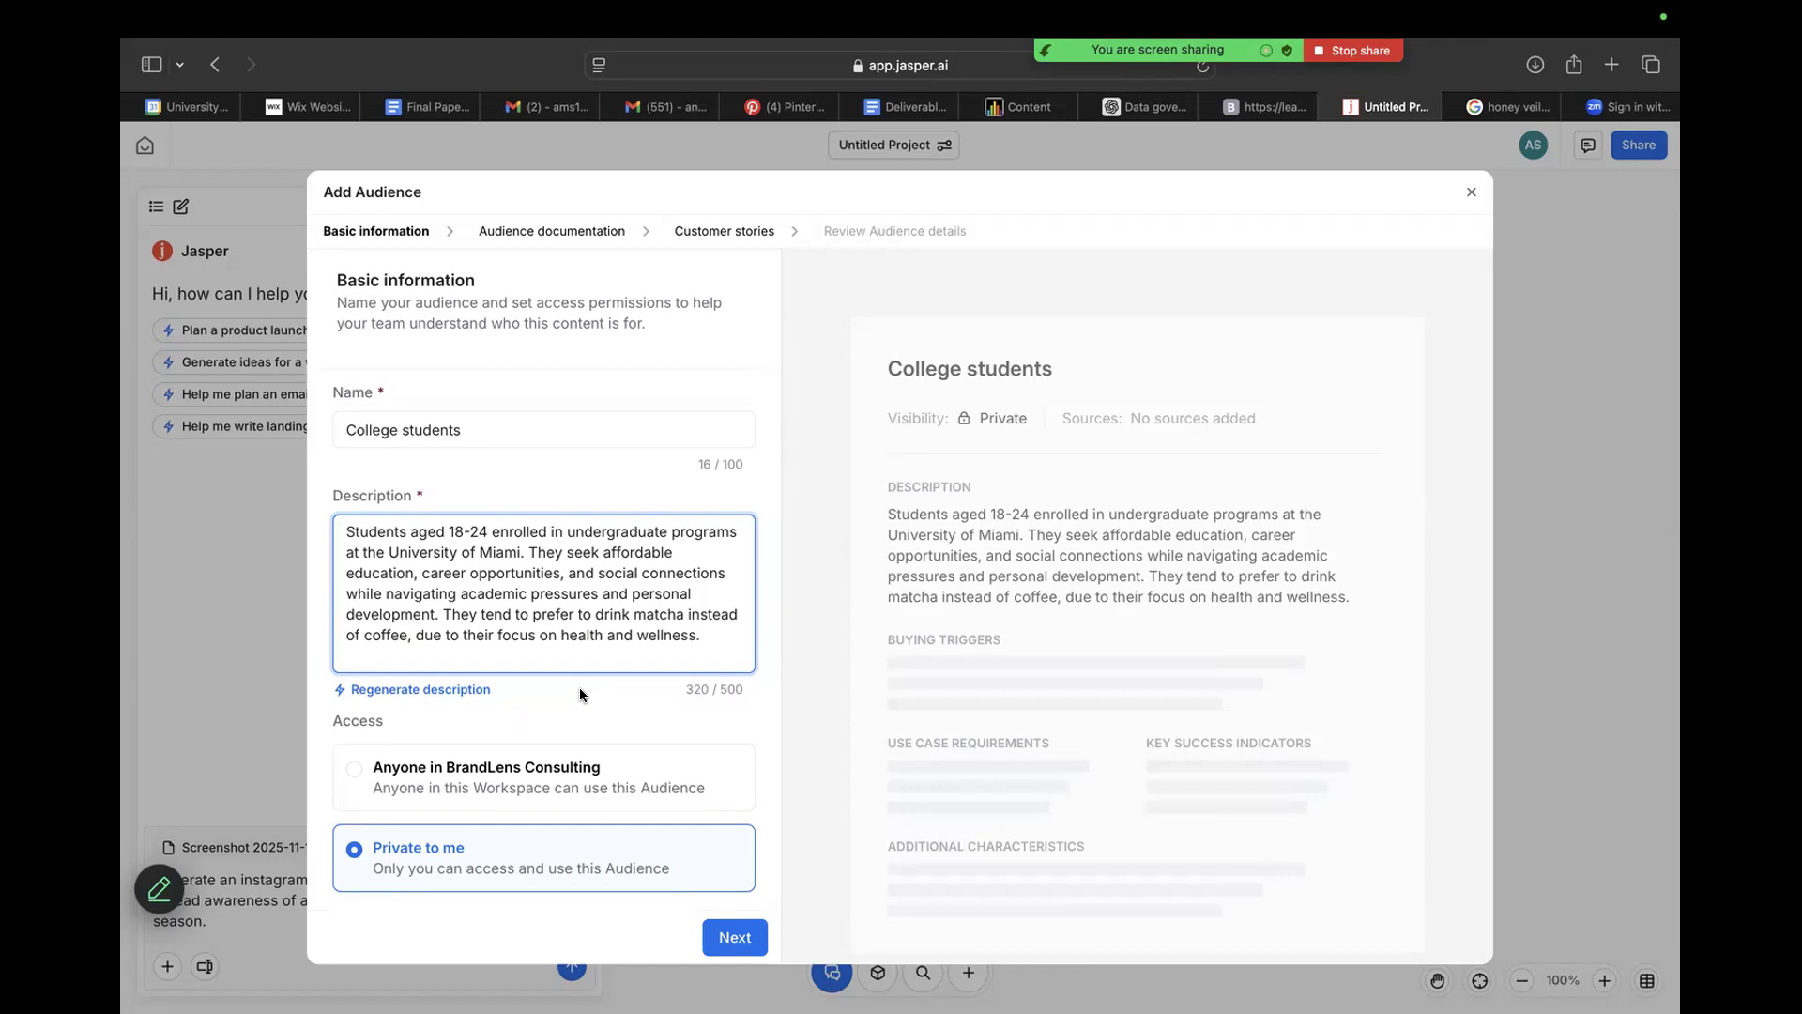
{"action": "left_click", "coordinate": [506, 803]}
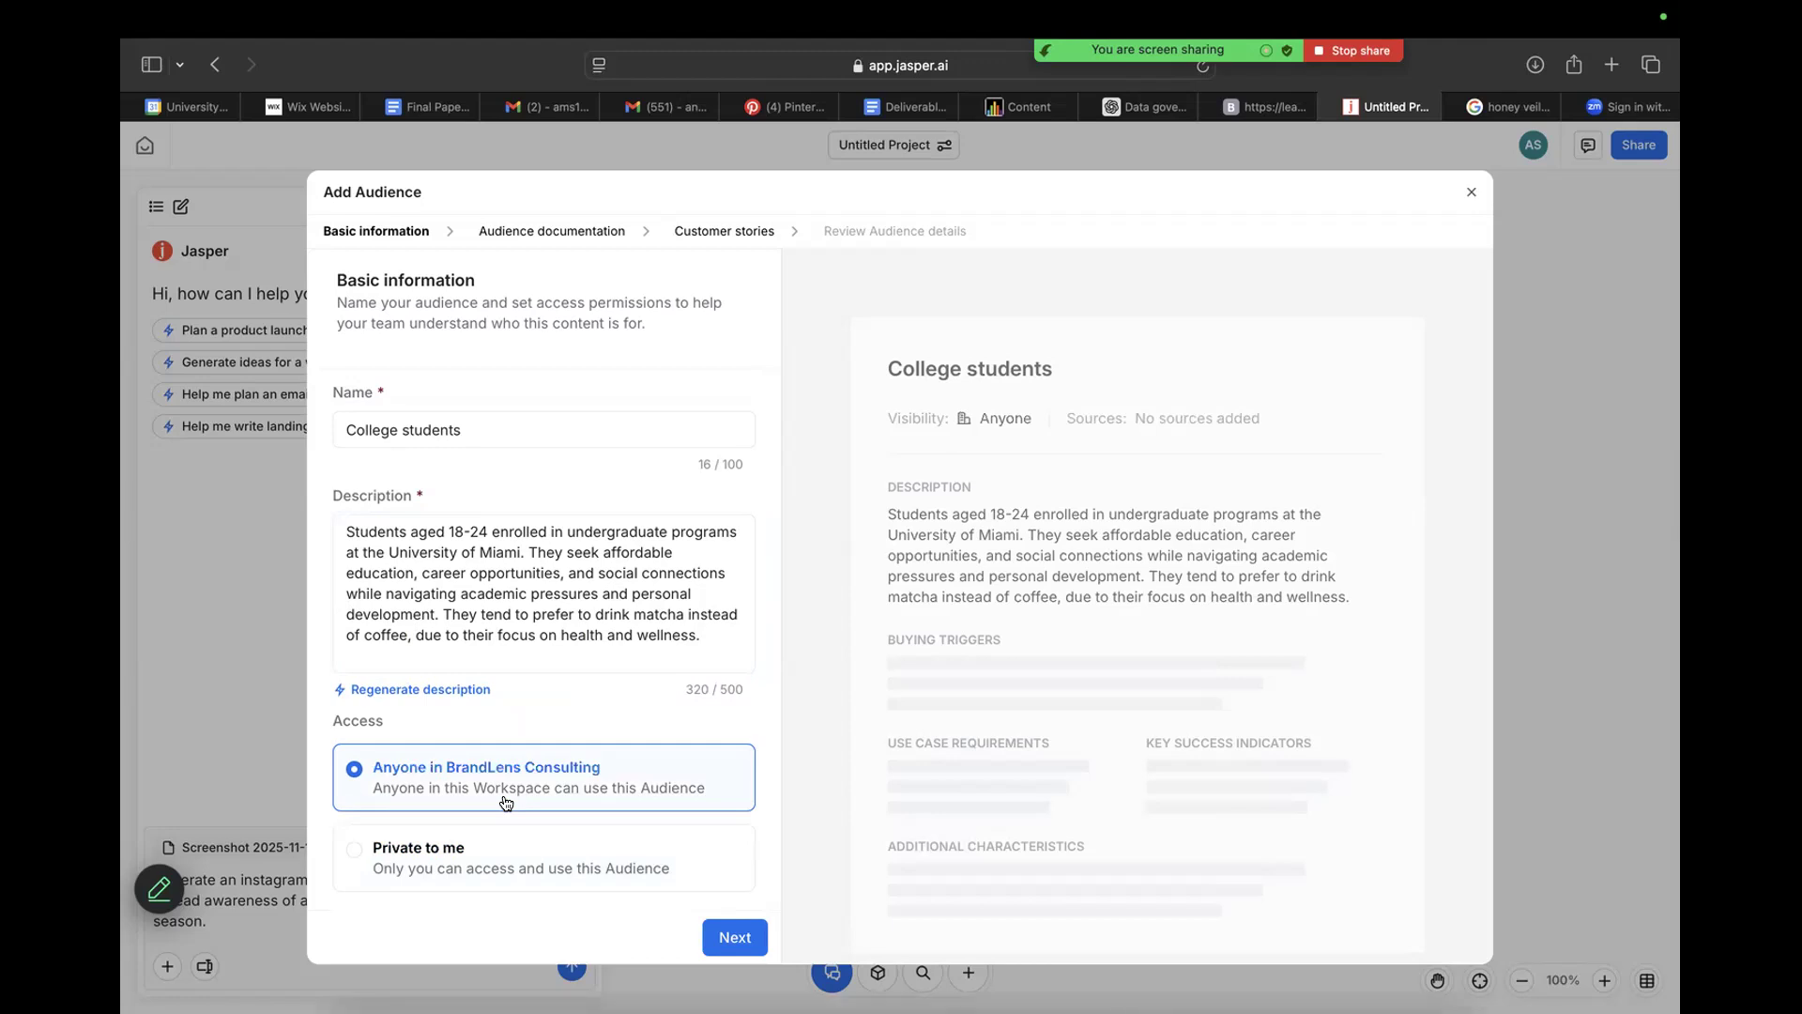
{"action": "left_click", "coordinate": [567, 894]}
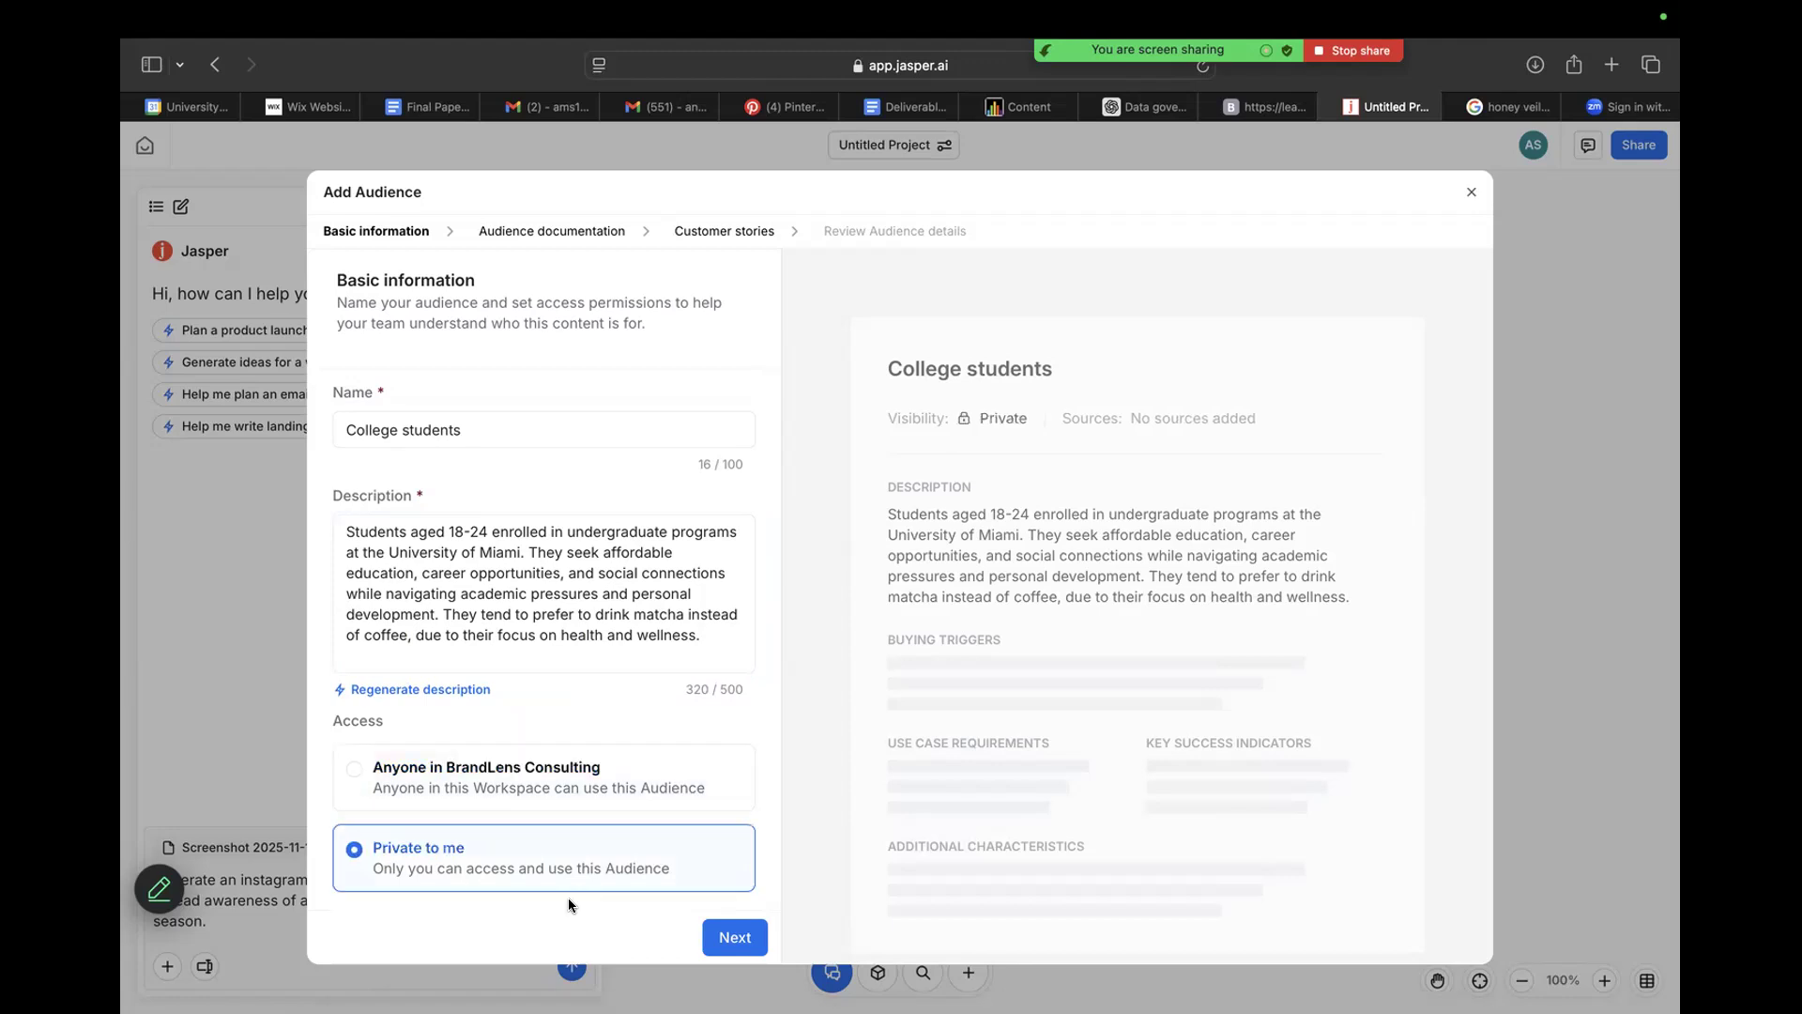
{"action": "left_click", "coordinate": [715, 938]}
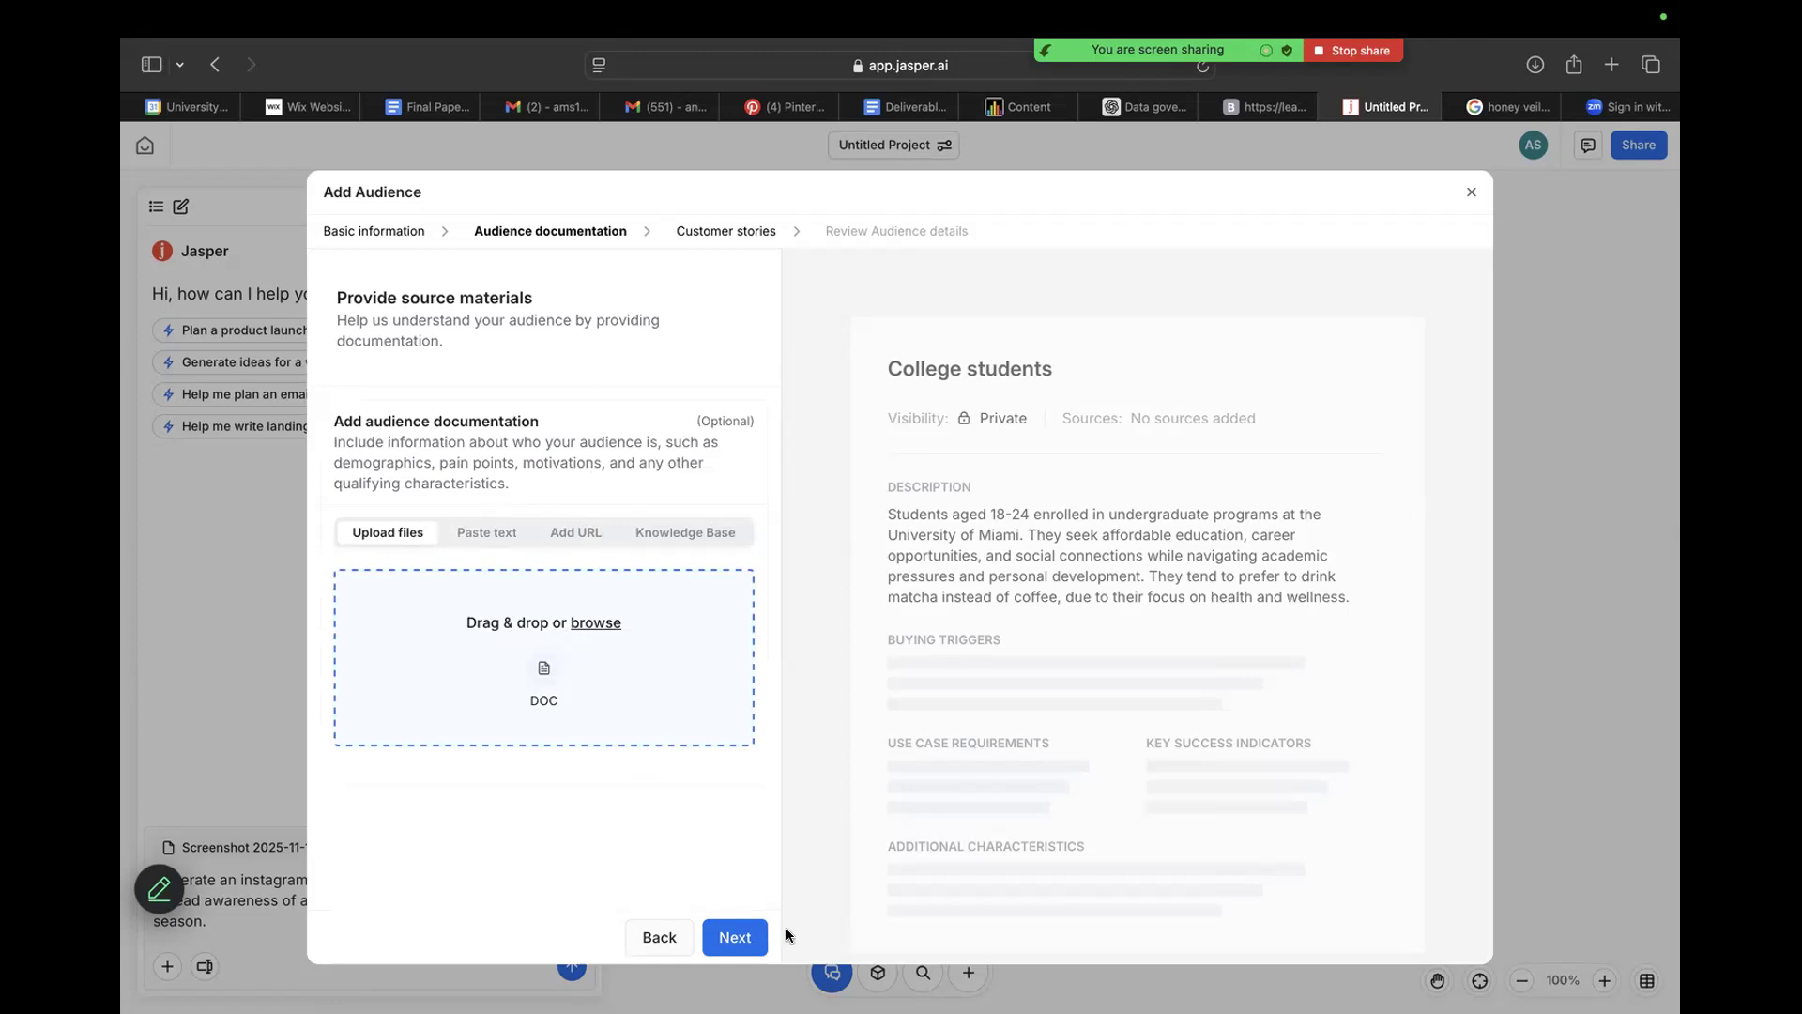
{"action": "left_click", "coordinate": [722, 935]}
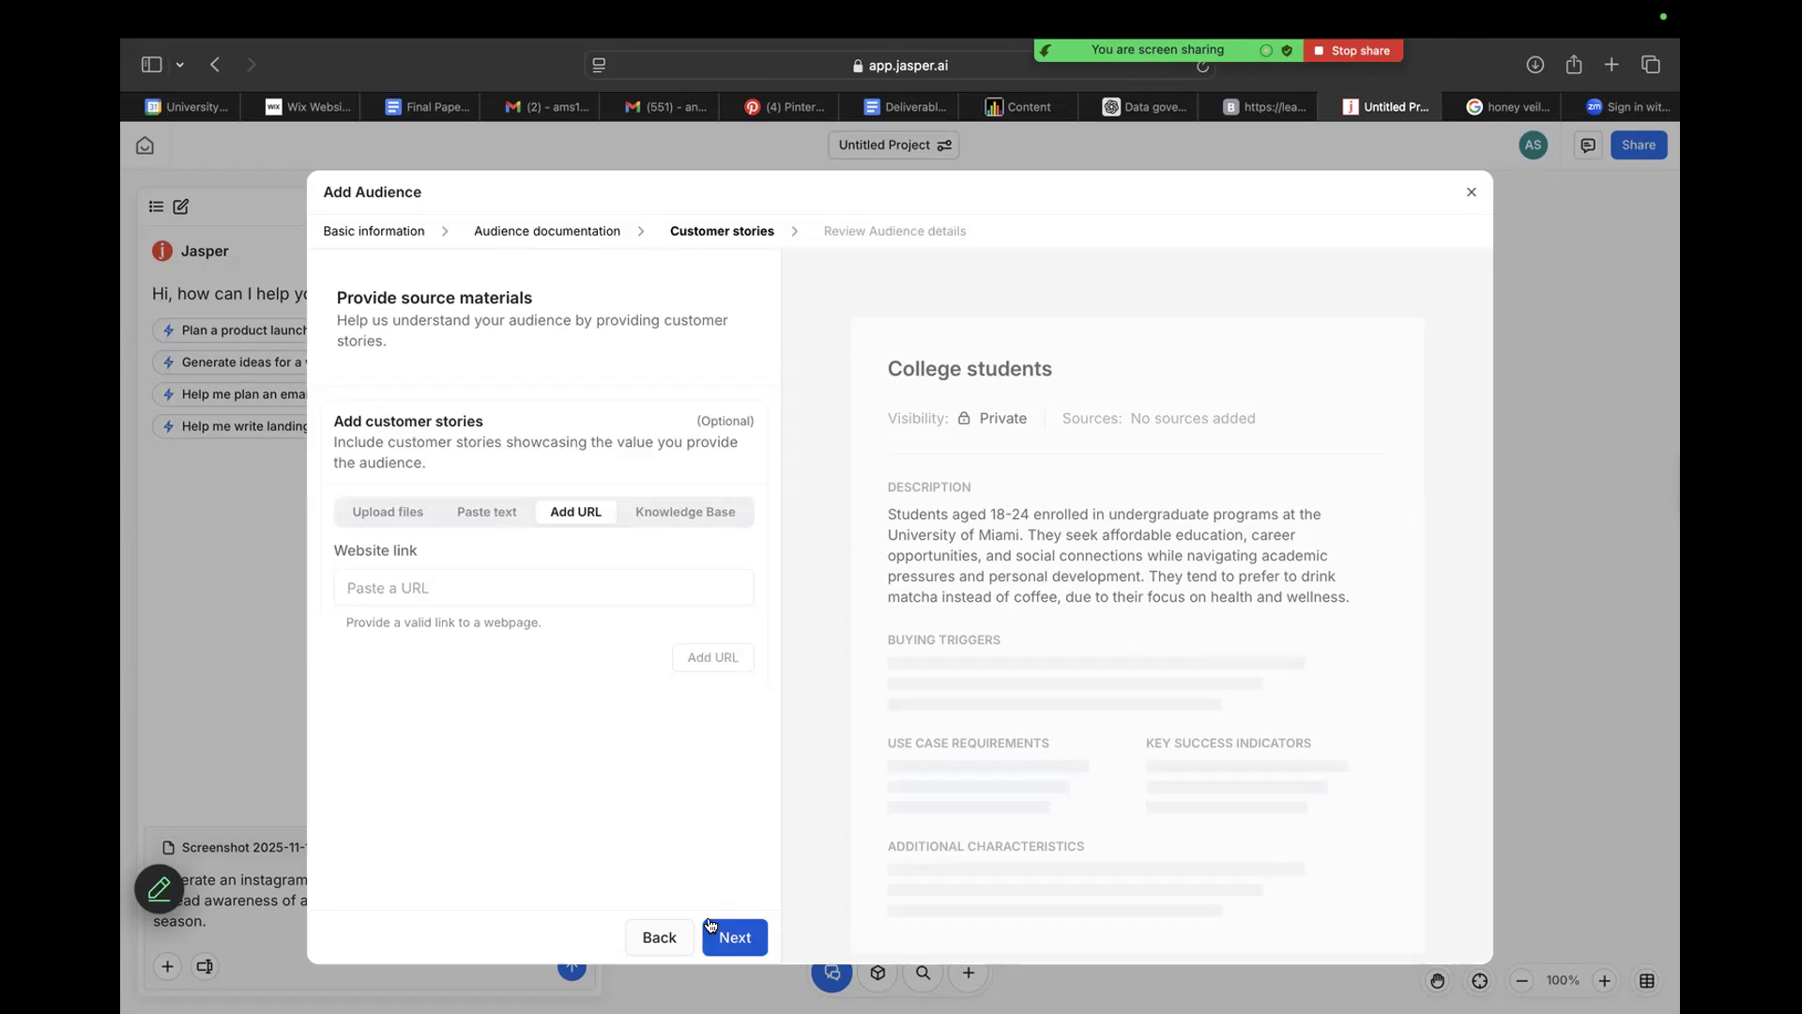
{"action": "left_click", "coordinate": [709, 923]}
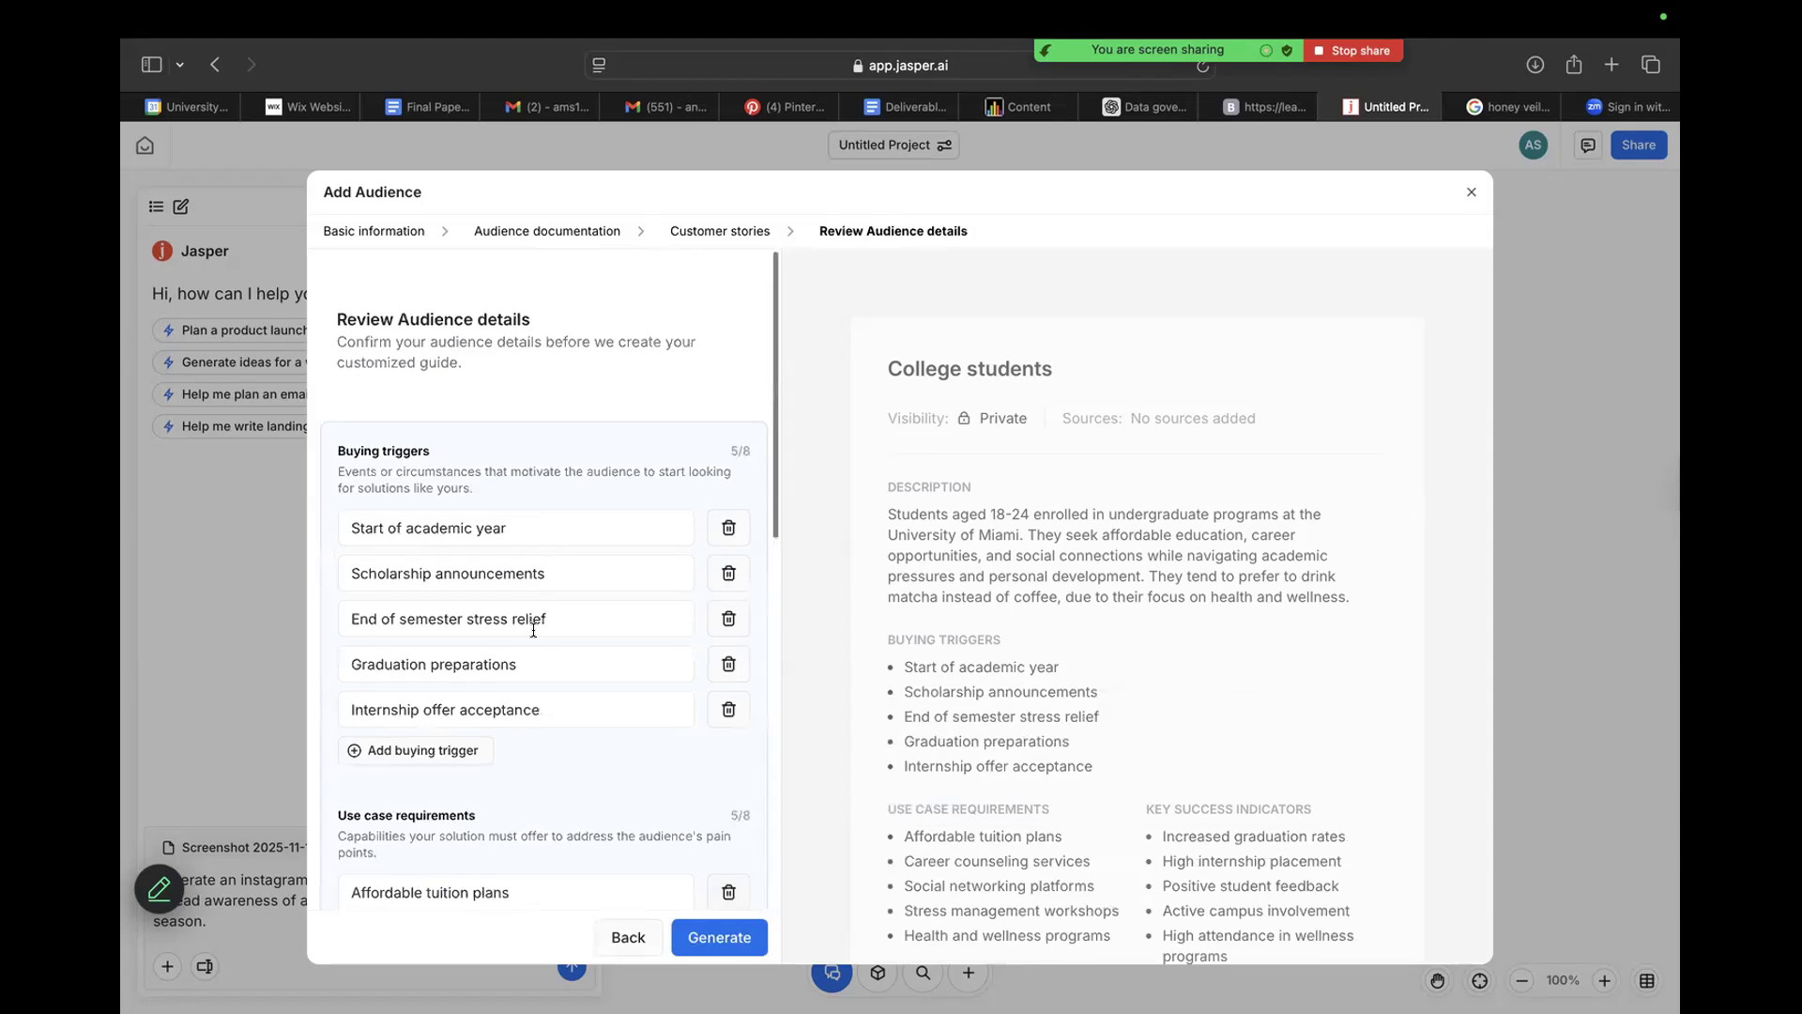
Review the suggested buying triggers, use case requirements, key success indicators and additional characteristics of the College students audience.
{"action": "scroll", "coordinate": [516, 639], "scroll_direction": "down", "scroll_amount": 1}
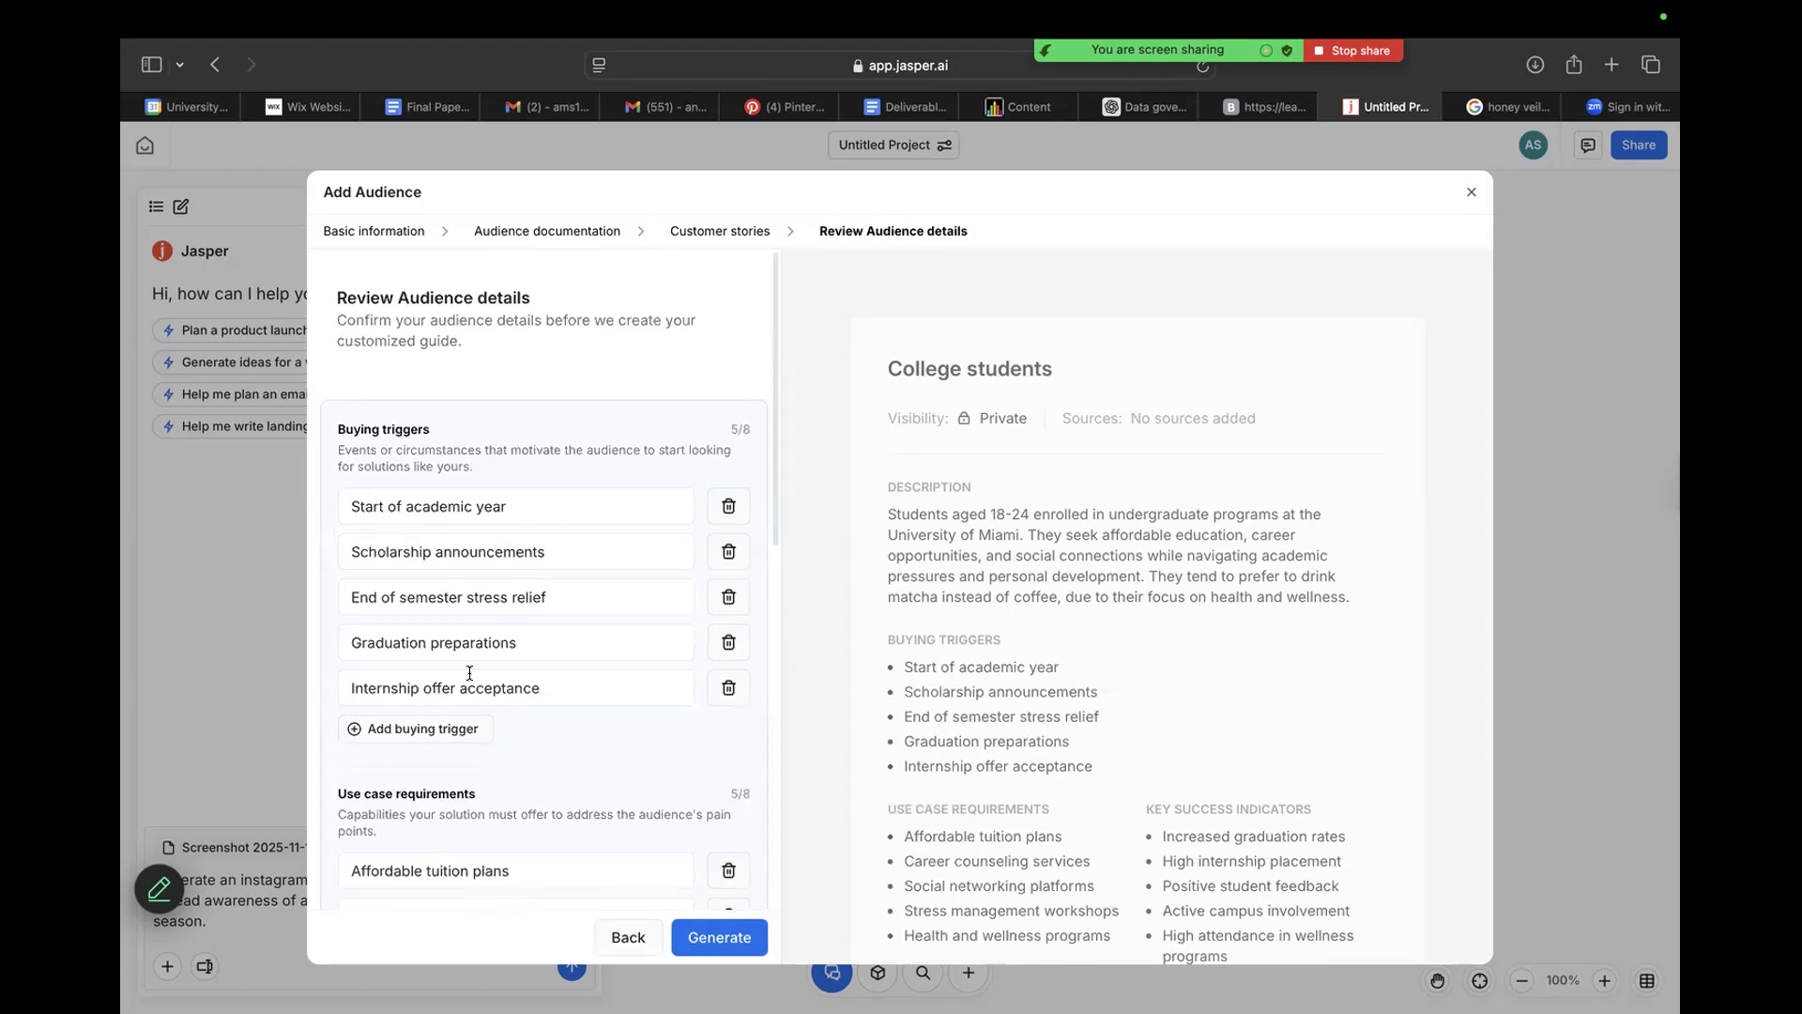
{"action": "scroll", "coordinate": [465, 680], "scroll_direction": "down", "scroll_amount": 1}
{"action": "scroll", "coordinate": [431, 449], "scroll_direction": "down", "scroll_amount": 2}
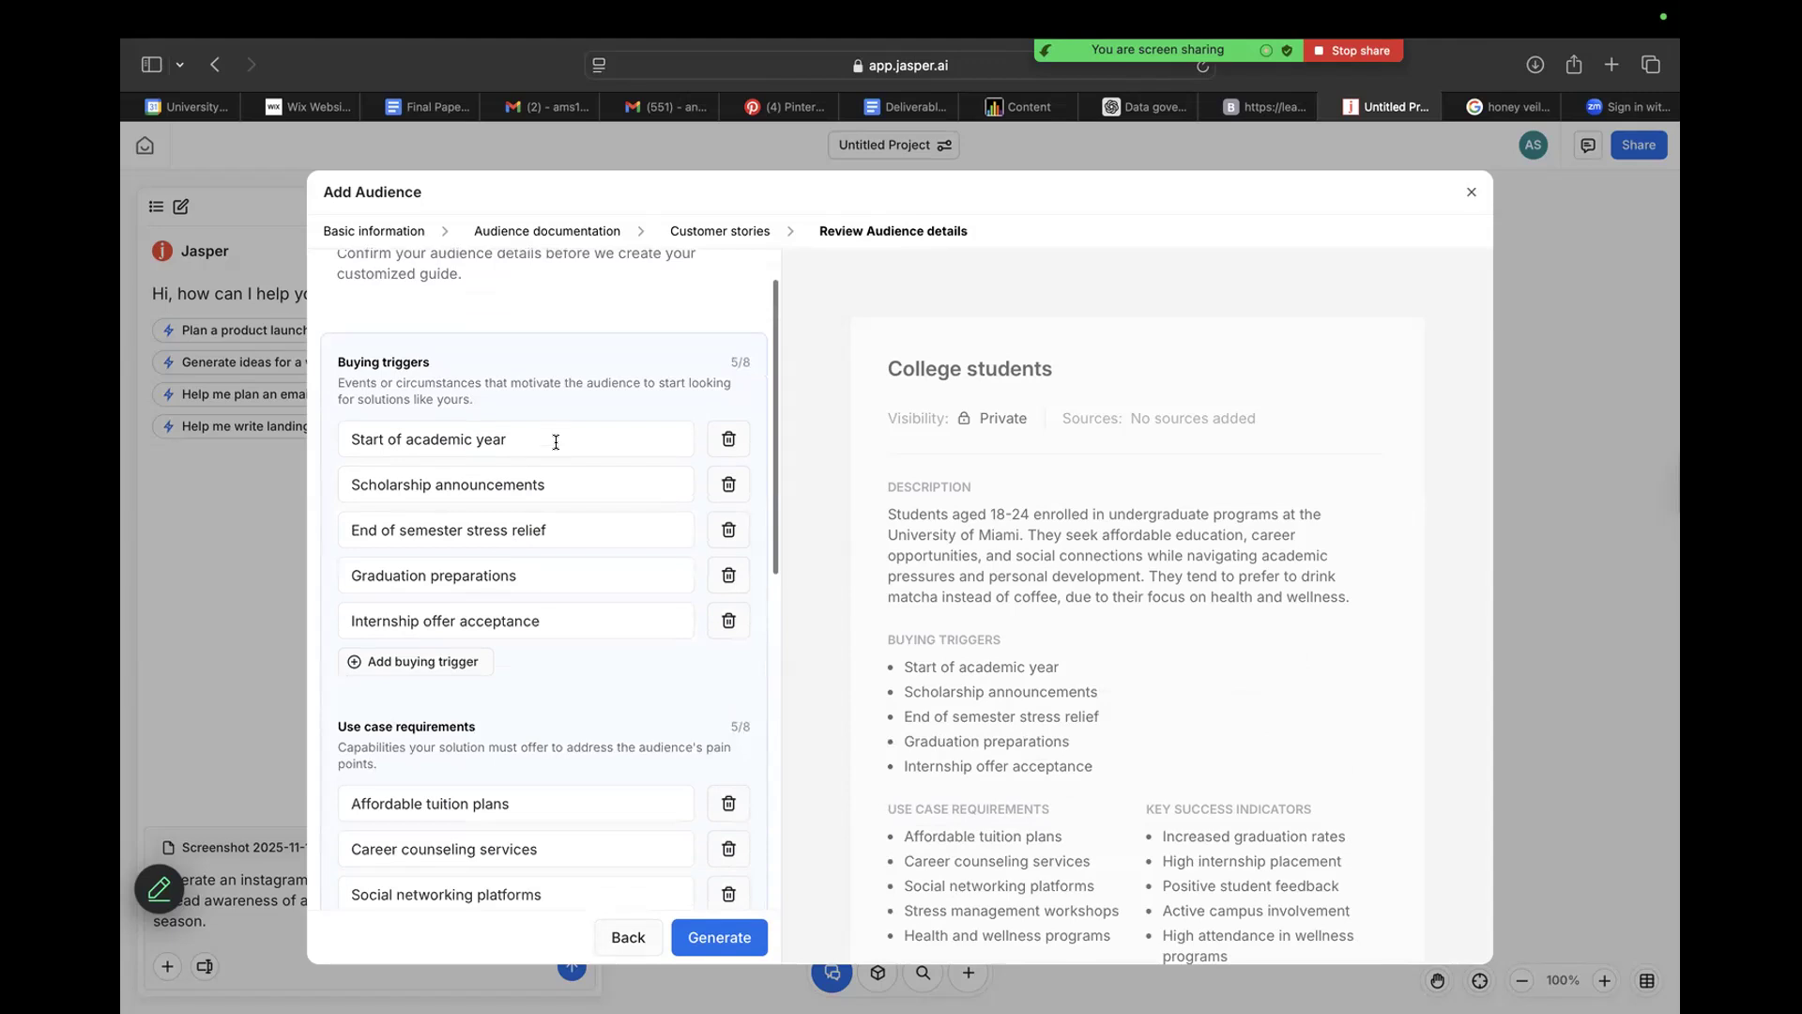
{"action": "scroll", "coordinate": [556, 442], "scroll_direction": "down", "scroll_amount": 1}
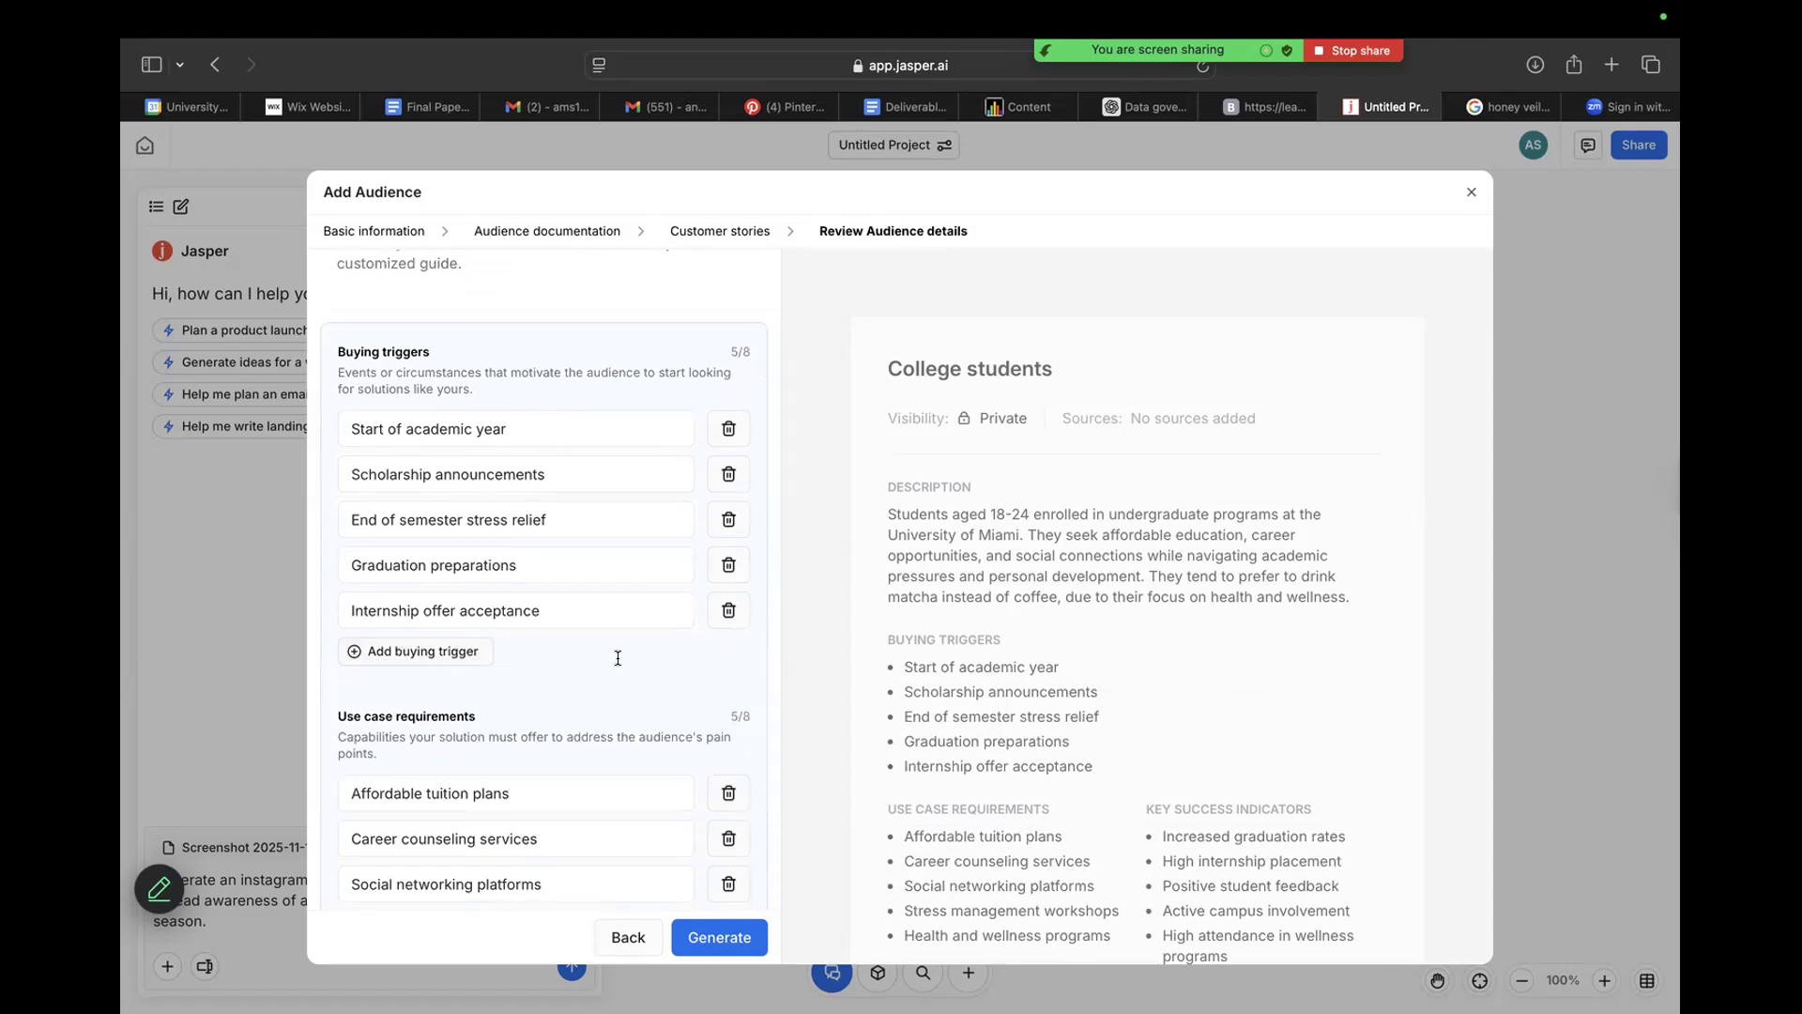
{"action": "scroll", "coordinate": [617, 662], "scroll_direction": "down", "scroll_amount": 2}
{"action": "scroll", "coordinate": [616, 663], "scroll_direction": "down", "scroll_amount": 2}
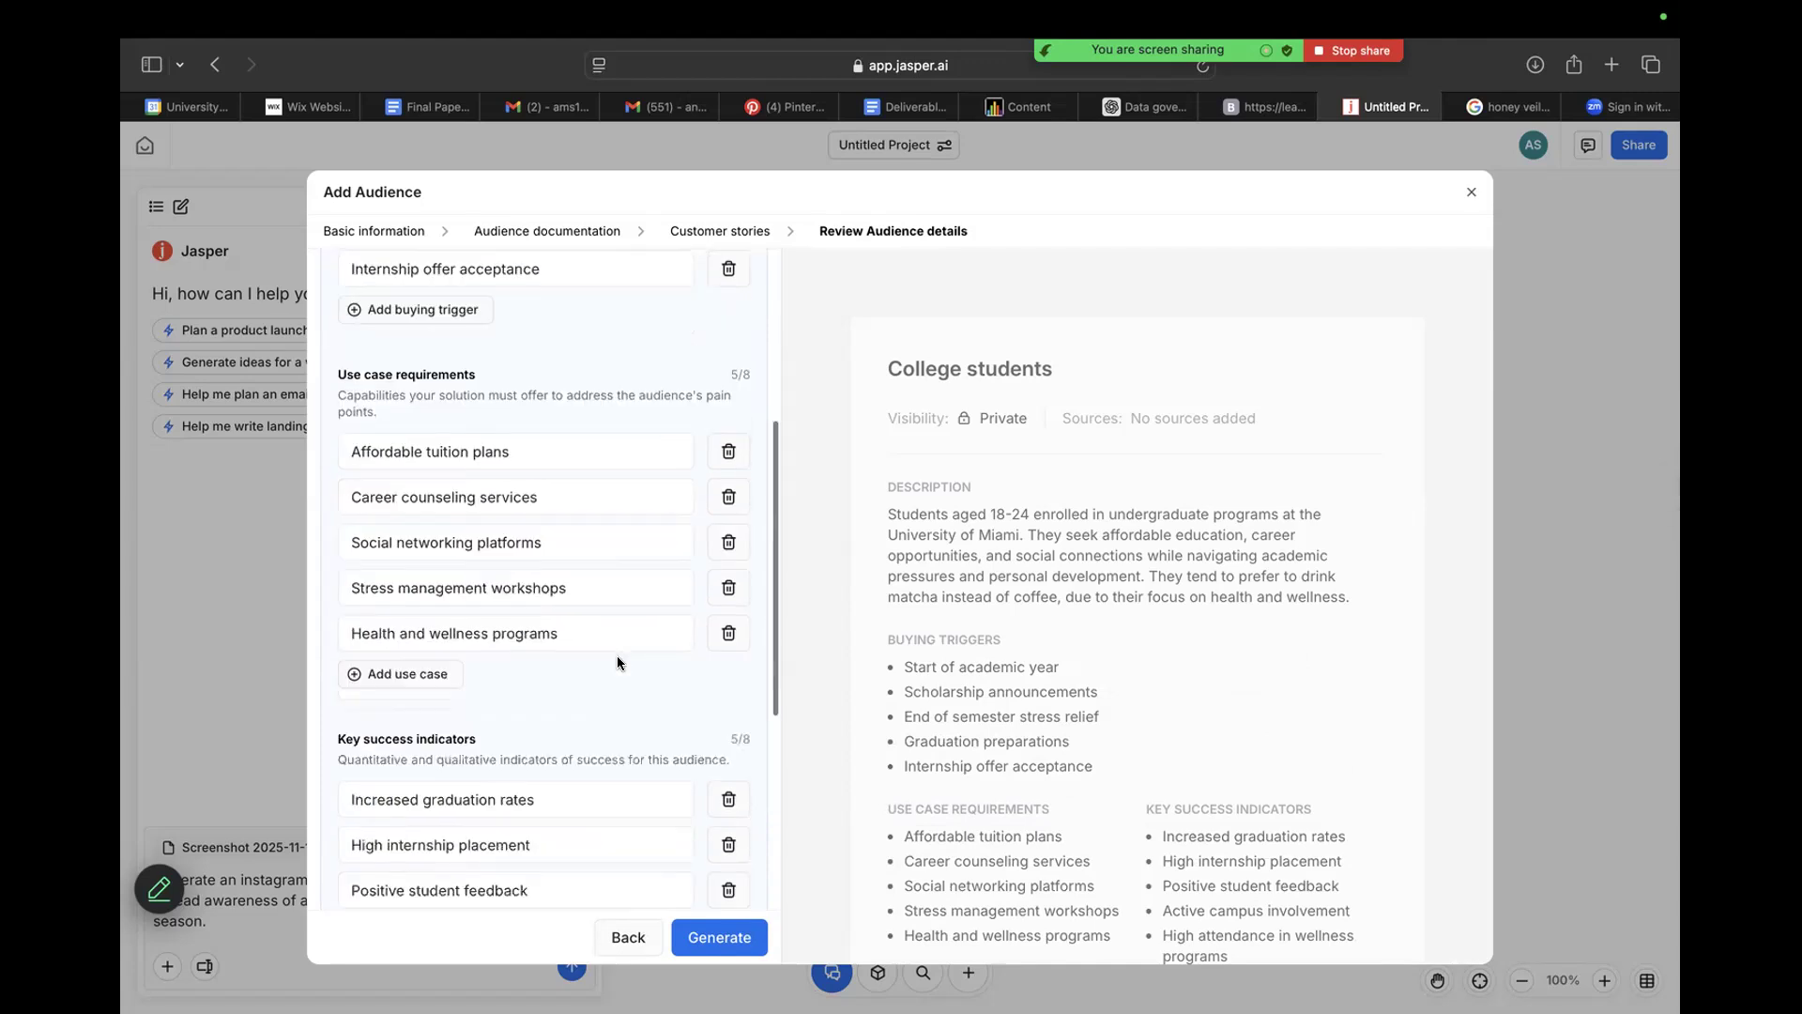
{"action": "scroll", "coordinate": [617, 662], "scroll_direction": "down", "scroll_amount": 1}
{"action": "scroll", "coordinate": [614, 657], "scroll_direction": "down", "scroll_amount": 2}
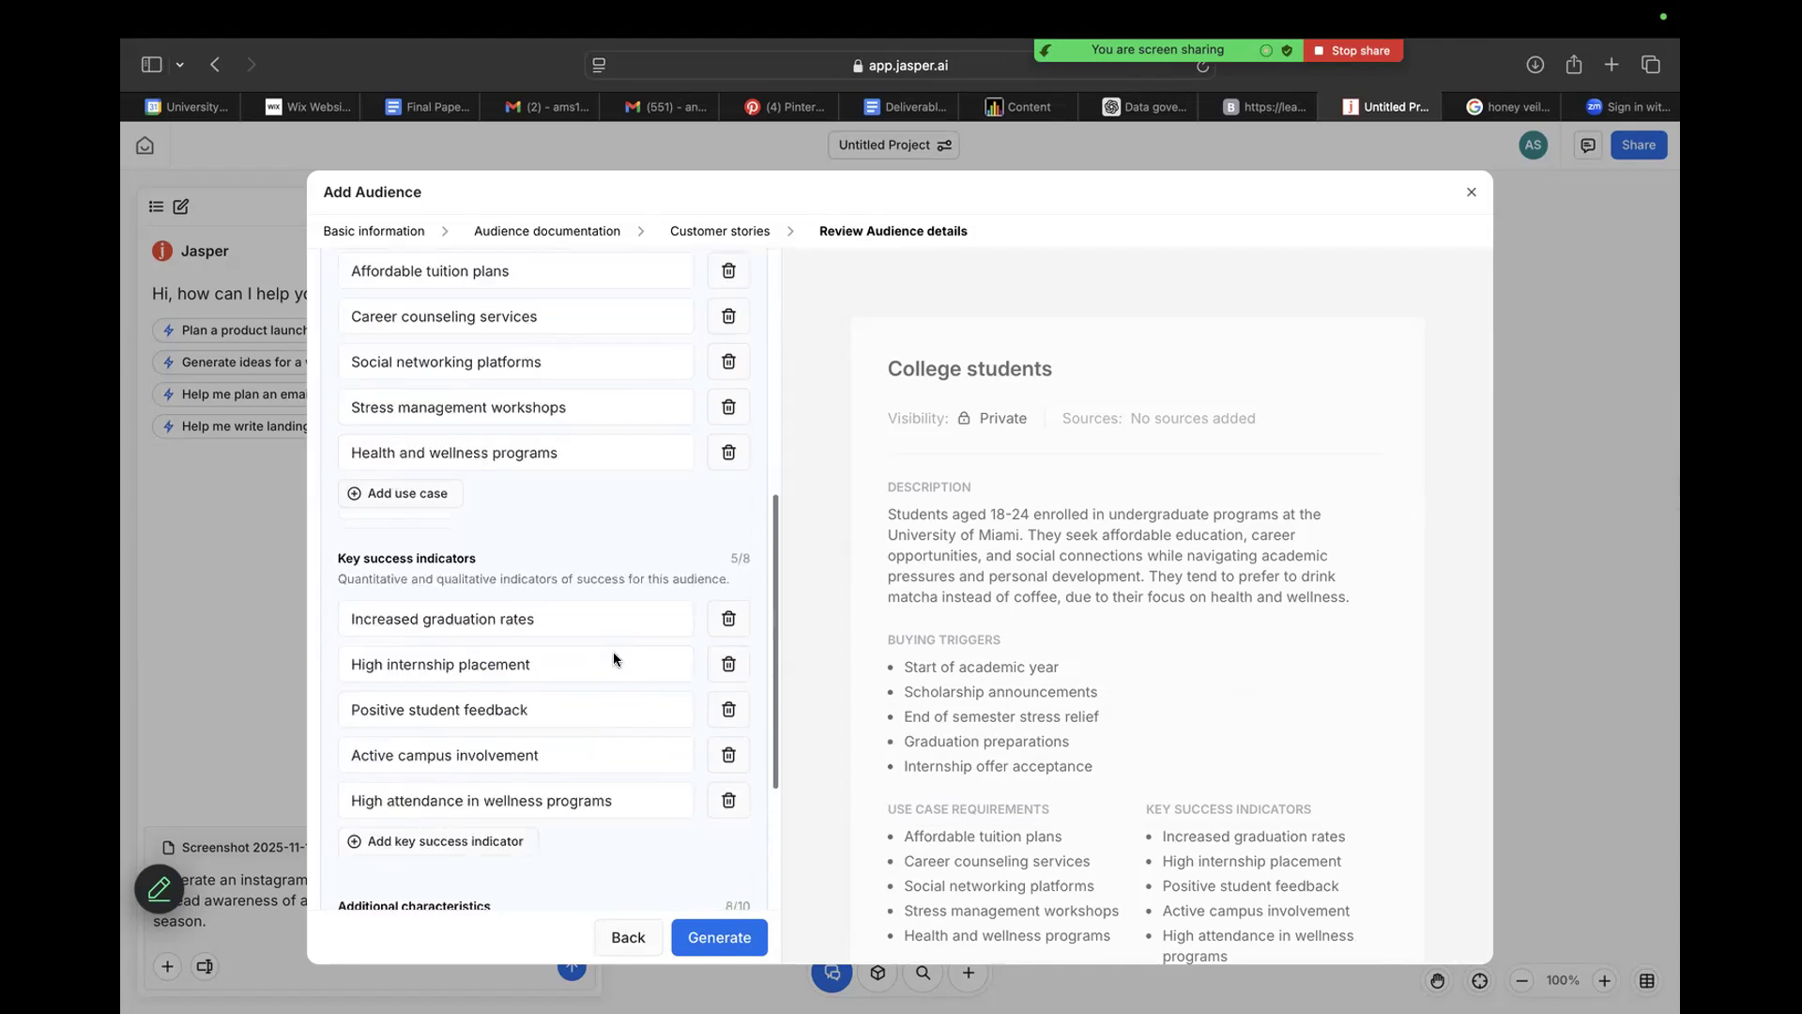
{"action": "scroll", "coordinate": [615, 657], "scroll_direction": "down", "scroll_amount": 4}
{"action": "scroll", "coordinate": [575, 535], "scroll_direction": "down", "scroll_amount": 2}
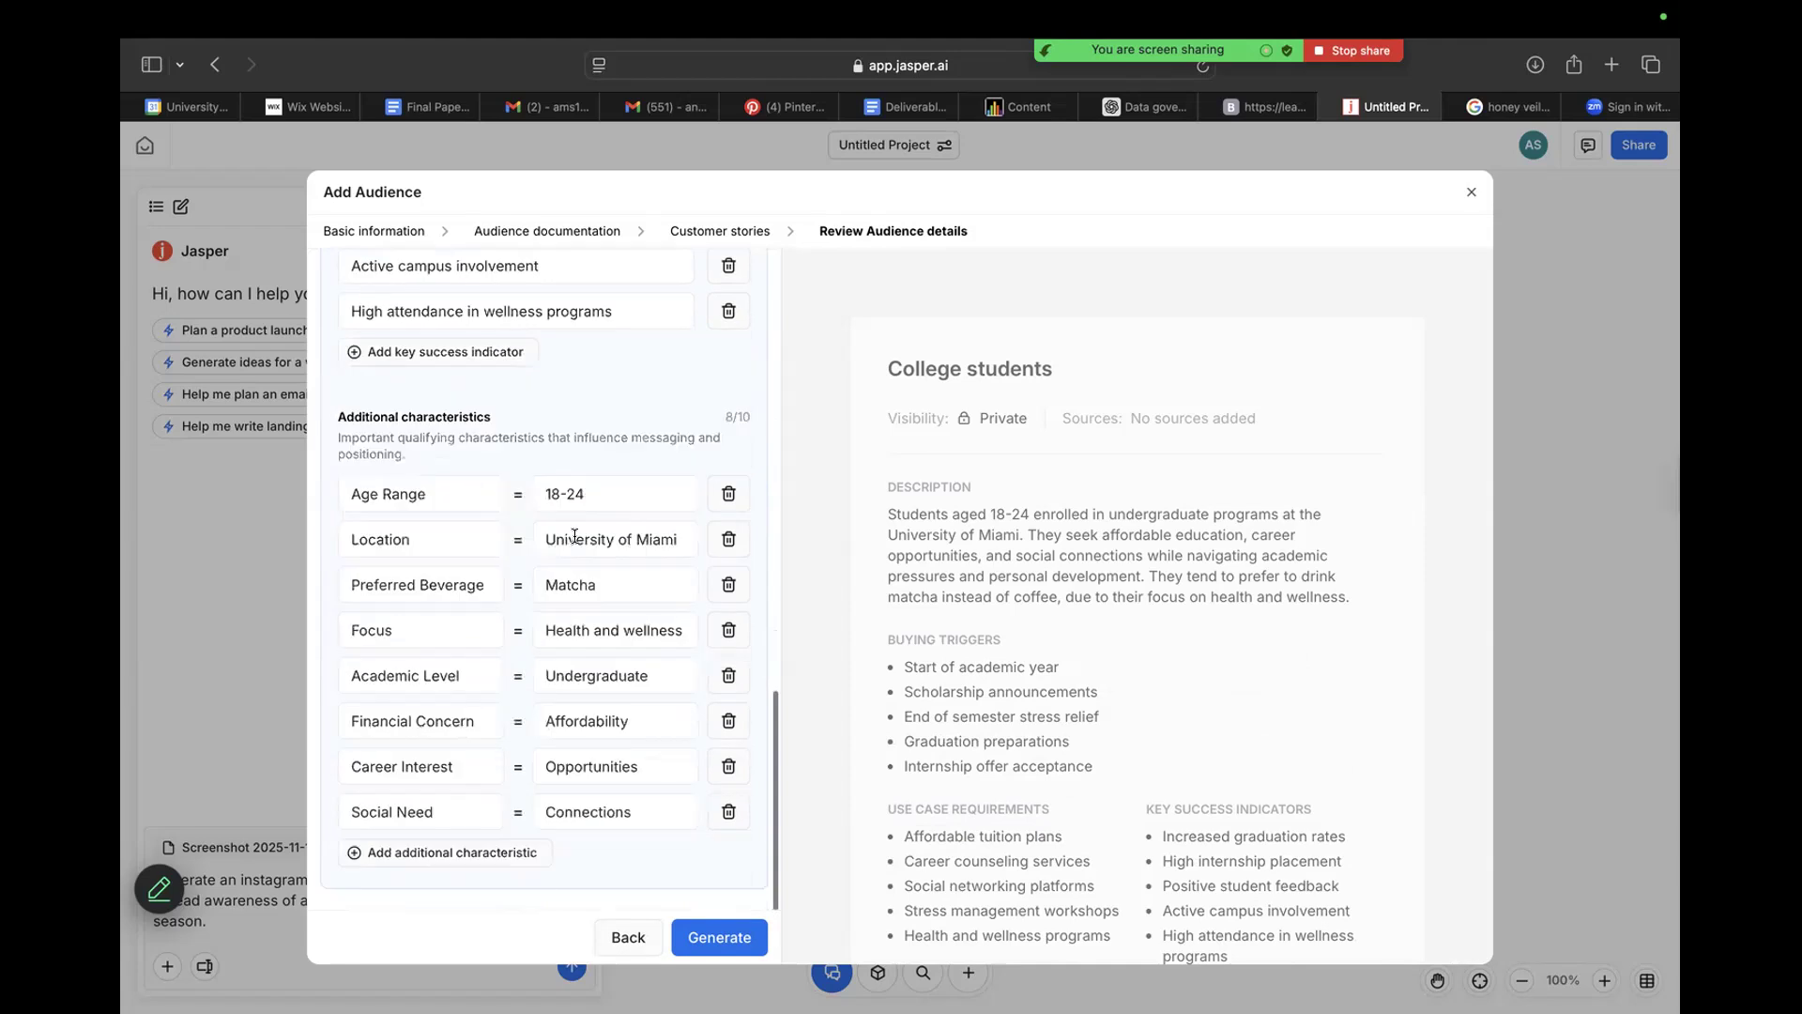
Generate the College students audience from the reviewed details and return to the workflow.
{"action": "left_click", "coordinate": [716, 930]}
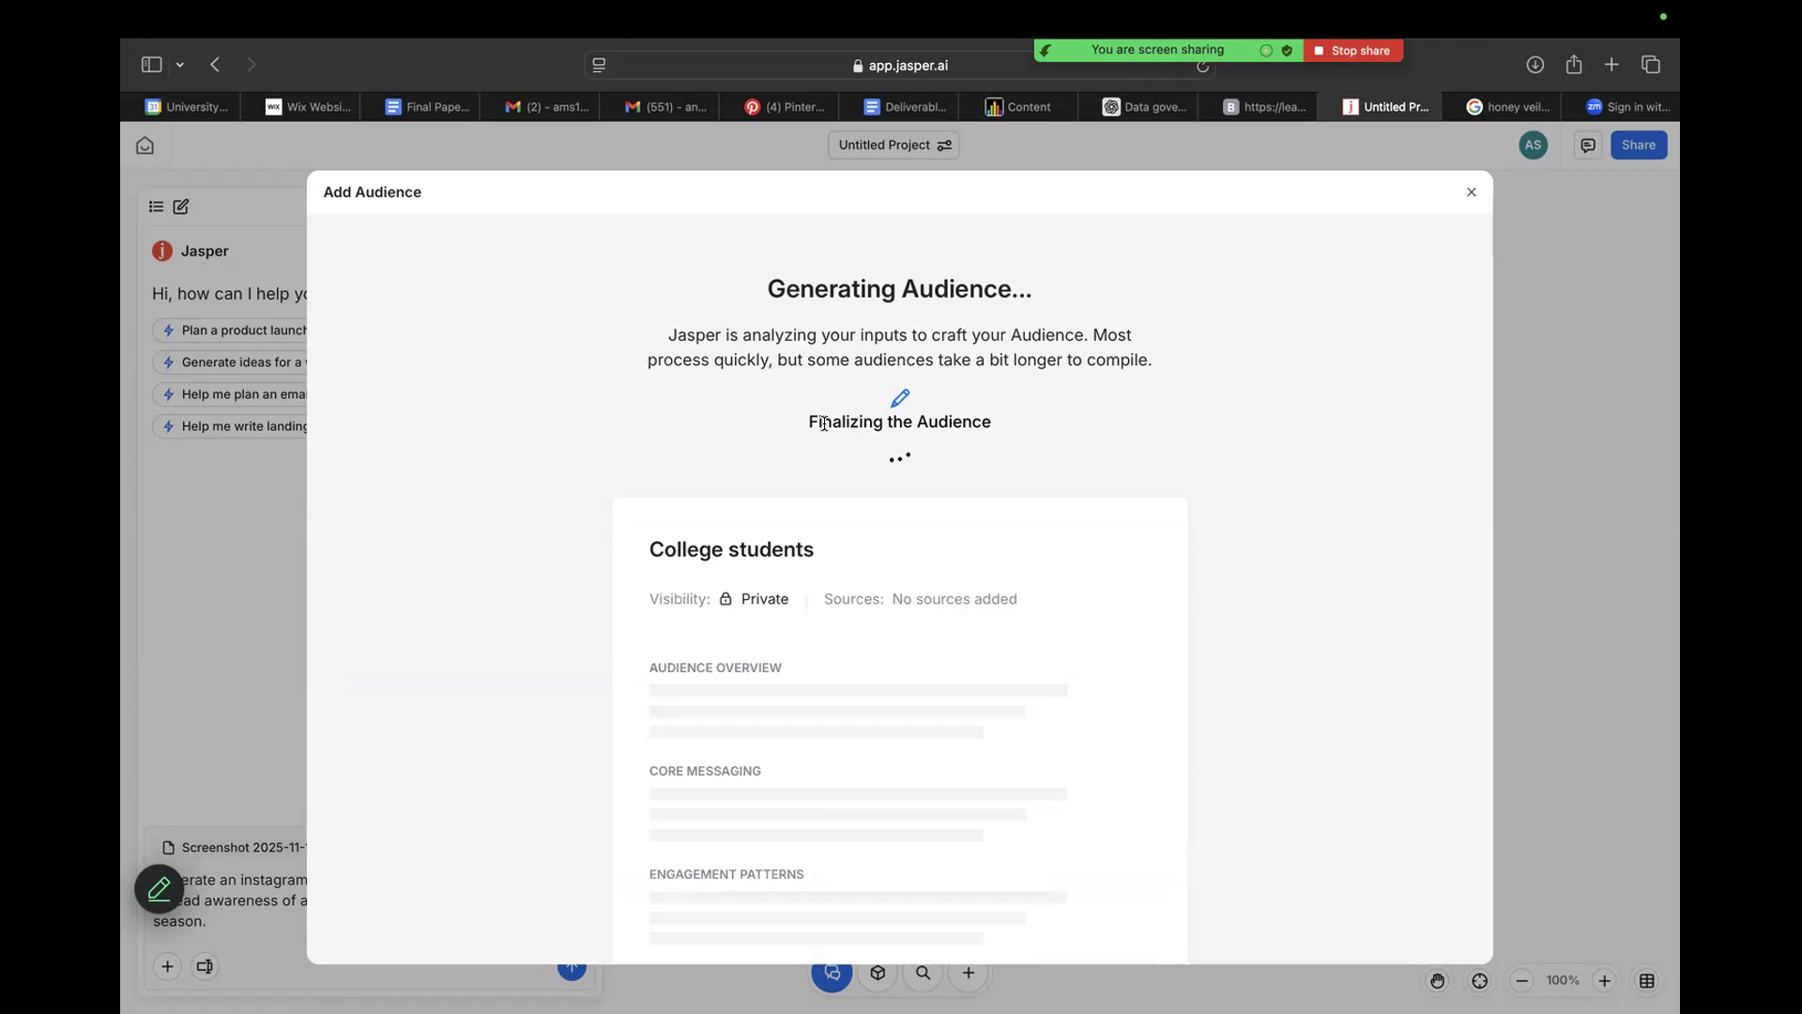
{"action": "scroll", "coordinate": [824, 423], "scroll_direction": "down", "scroll_amount": 3}
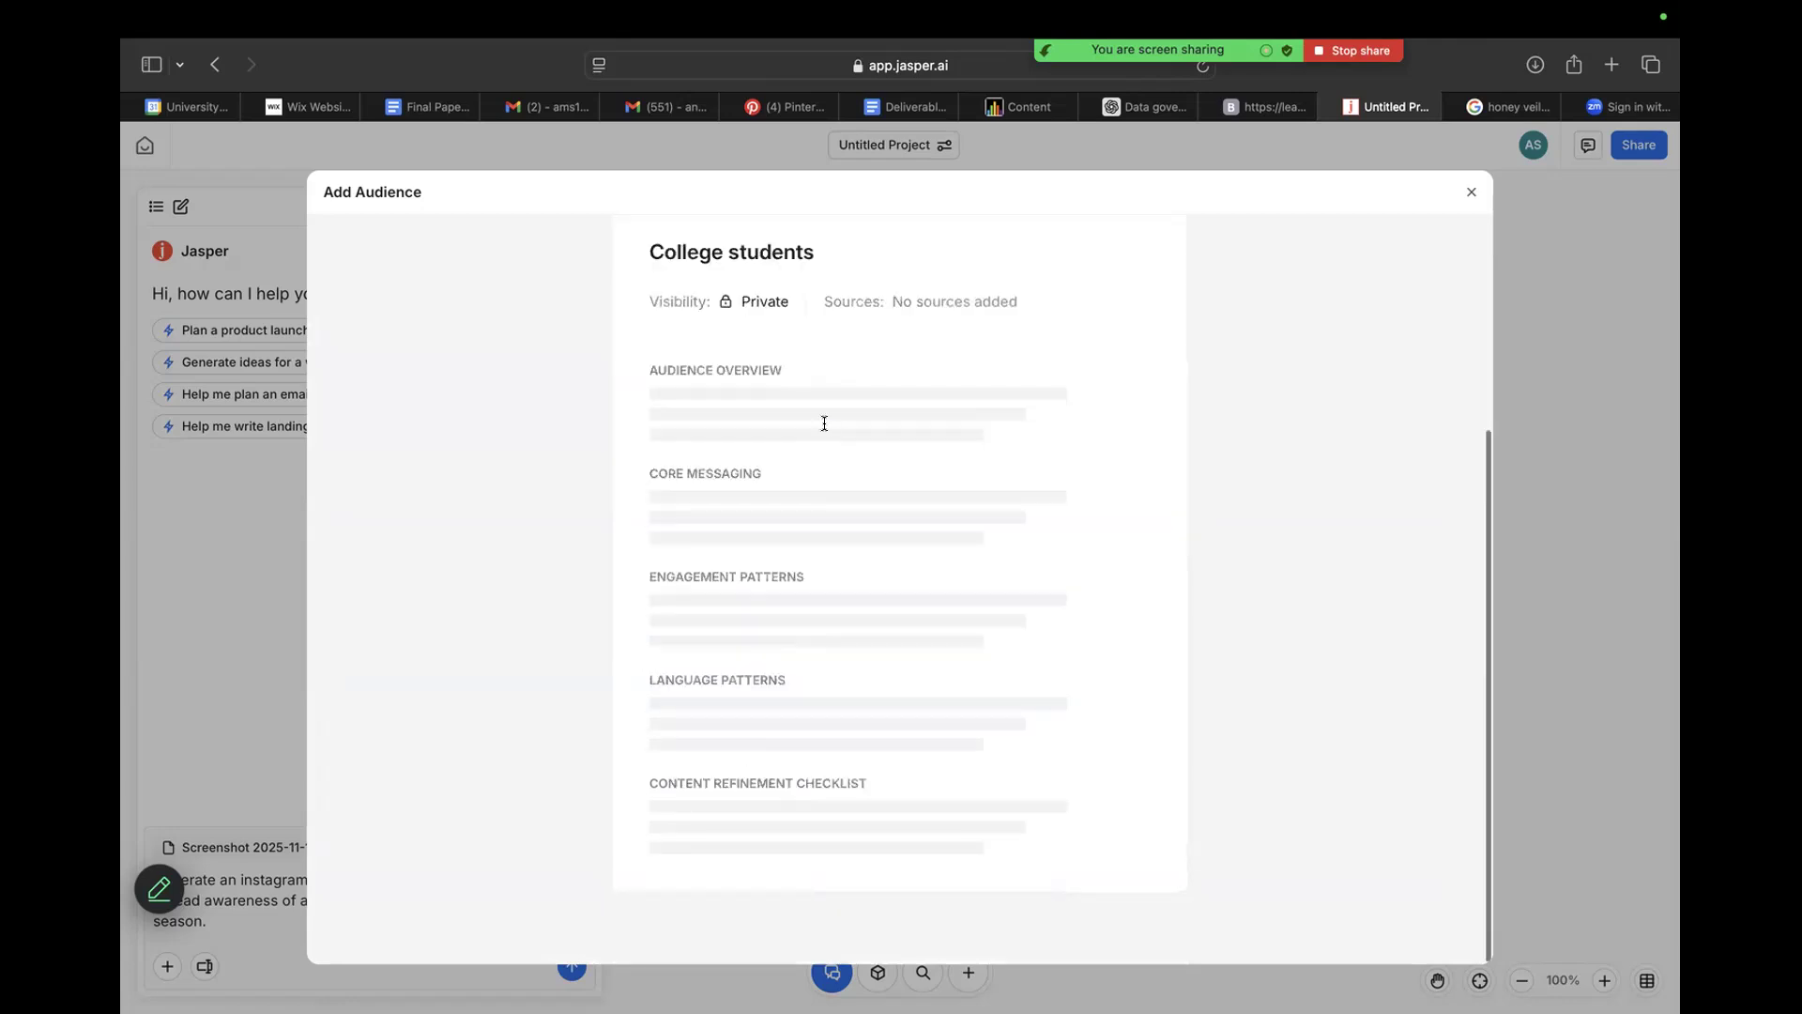
{"action": "scroll", "coordinate": [824, 424], "scroll_direction": "up", "scroll_amount": 3}
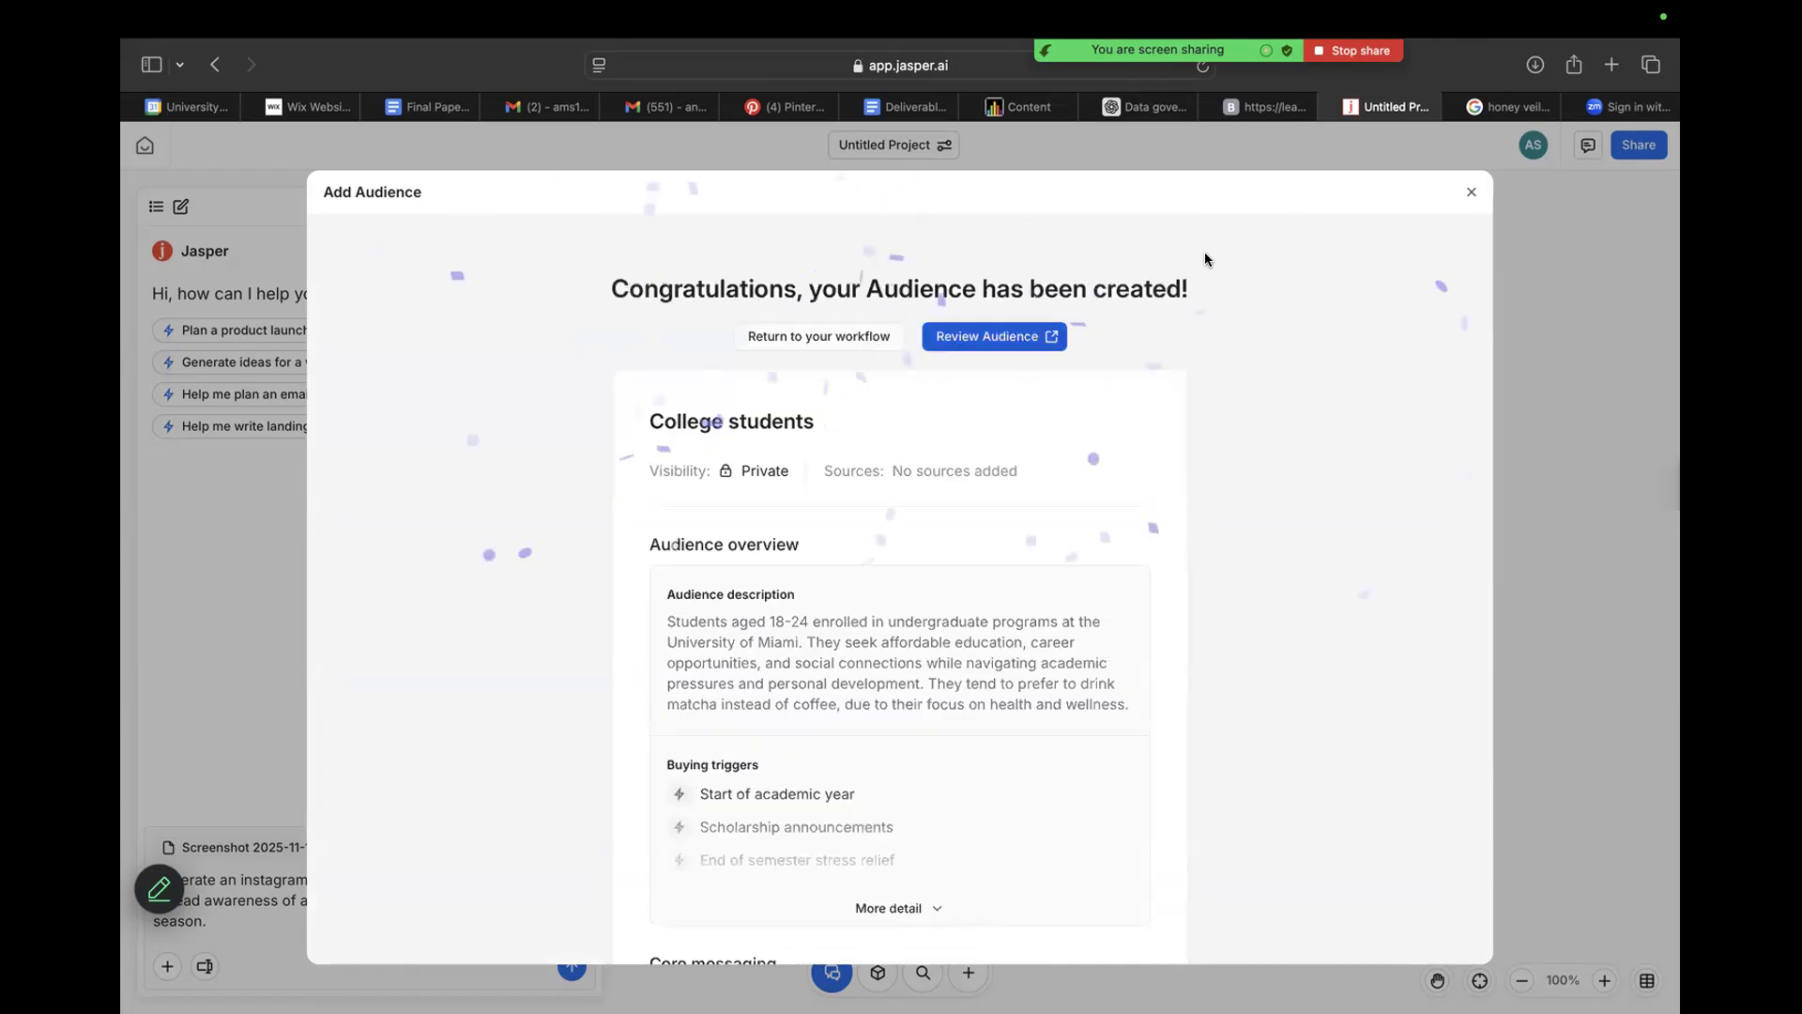
{"action": "left_click", "coordinate": [820, 337]}
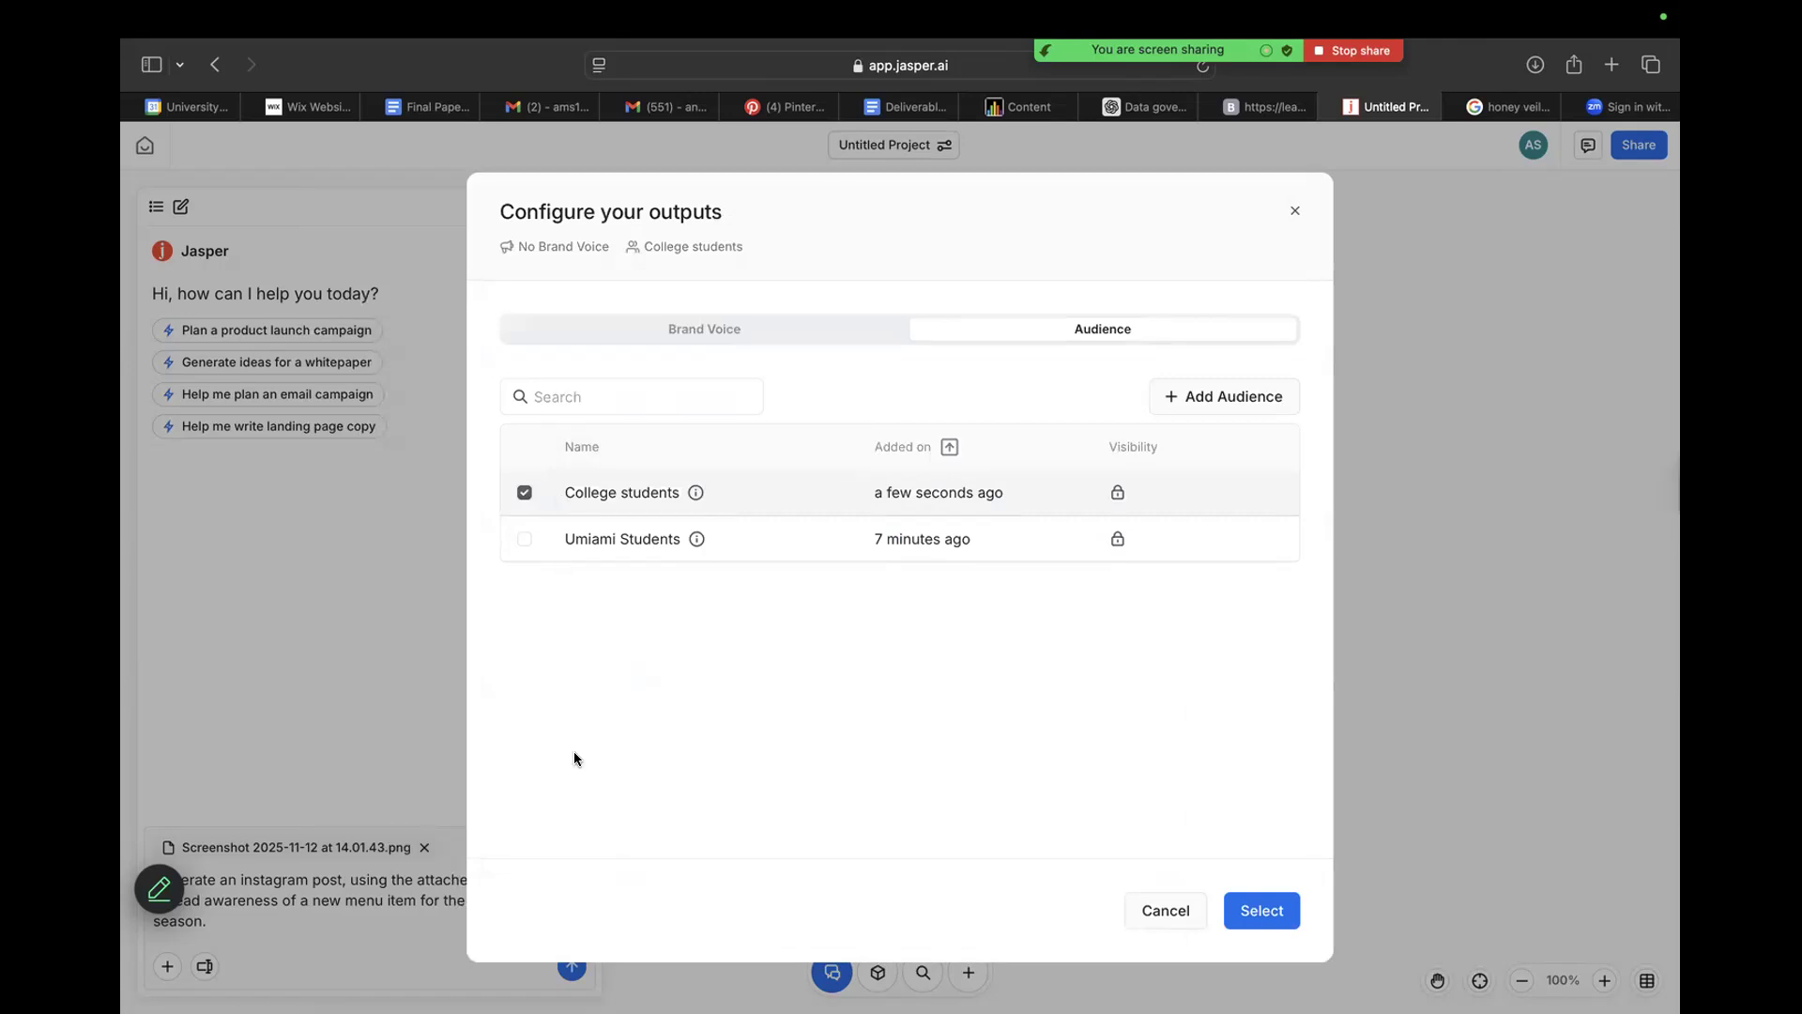
Apply only the College students audience to the outputs and submit the Instagram post prompt with the attached photo.
{"action": "left_click", "coordinate": [525, 538]}
{"action": "left_click", "coordinate": [525, 493]}
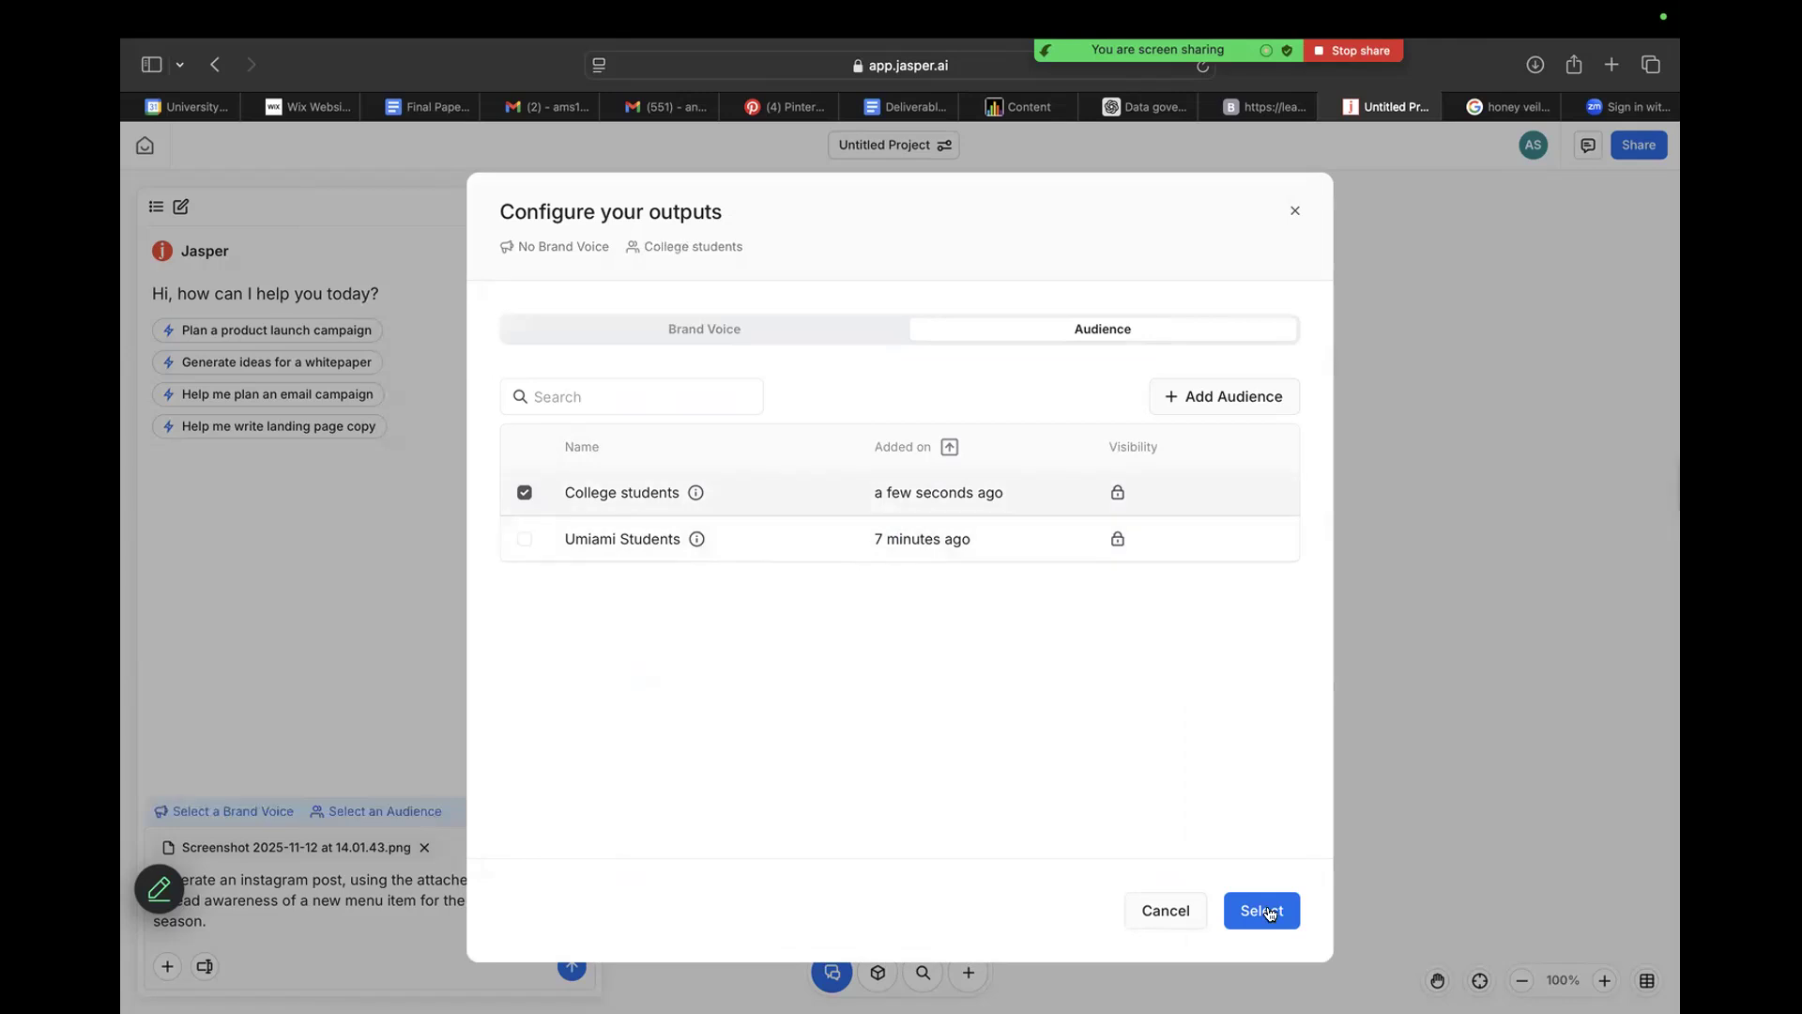
{"action": "left_click", "coordinate": [1267, 911]}
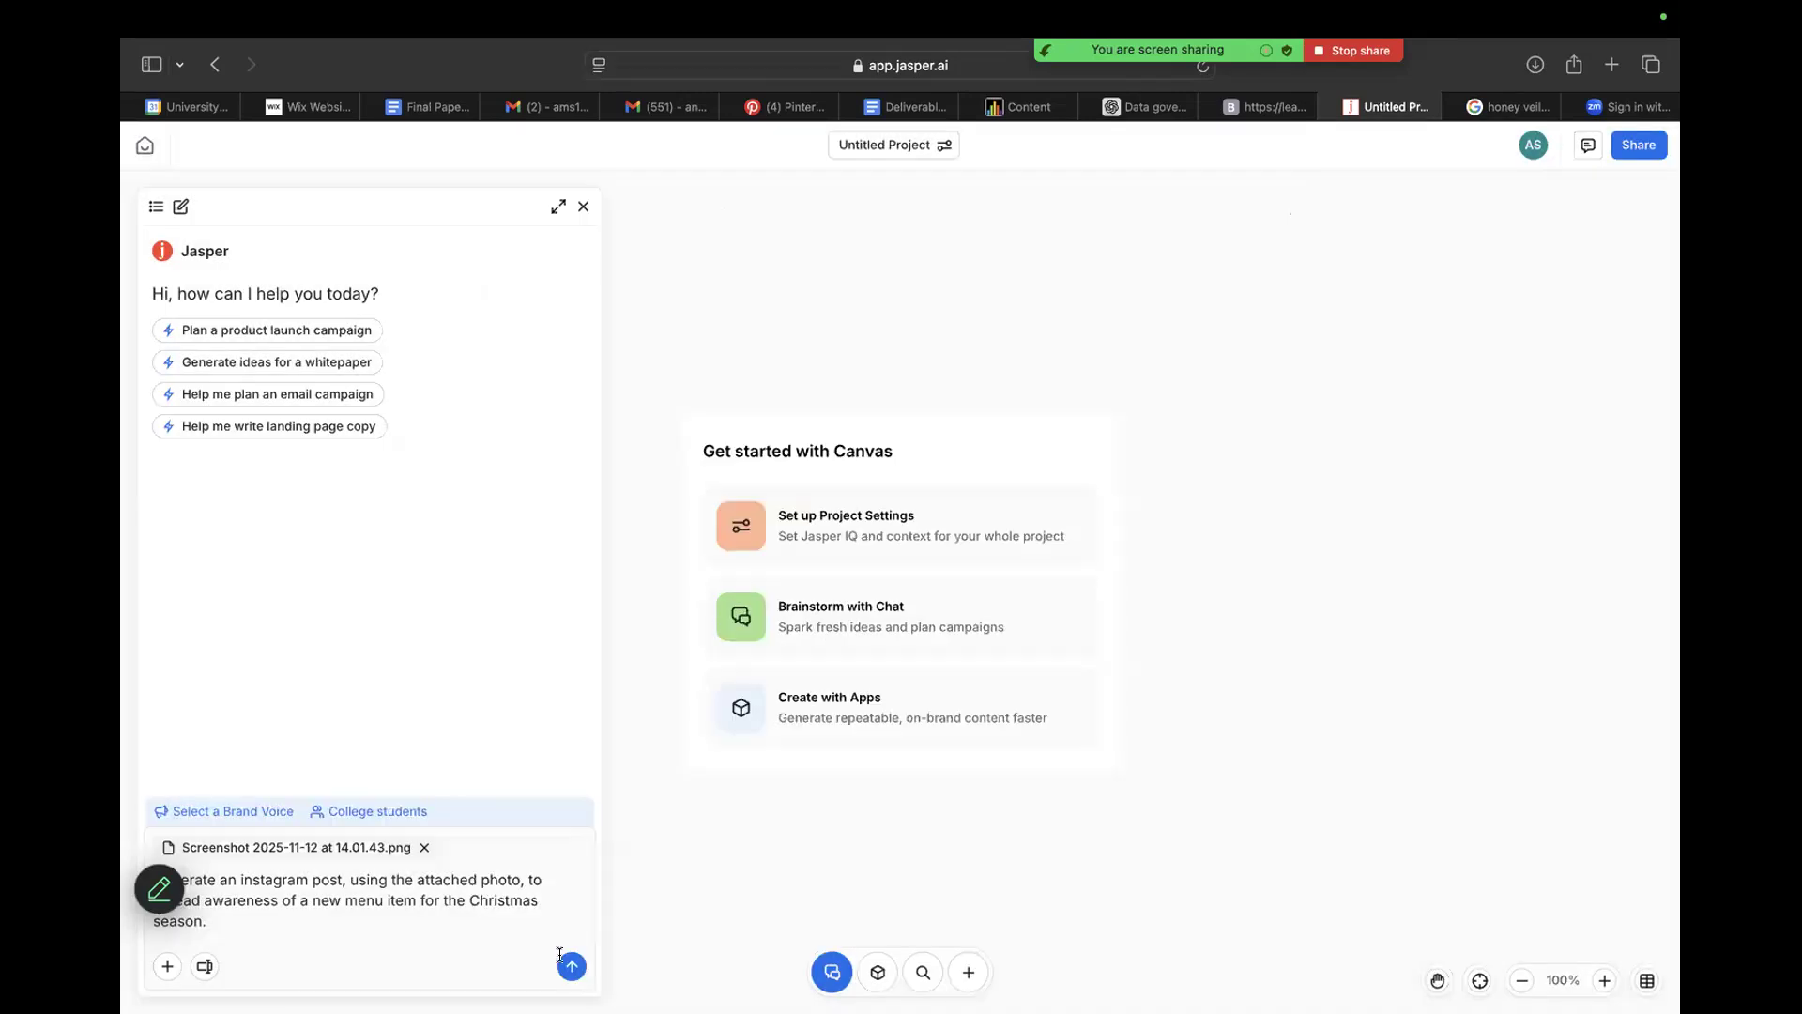
{"action": "left_click", "coordinate": [569, 970]}
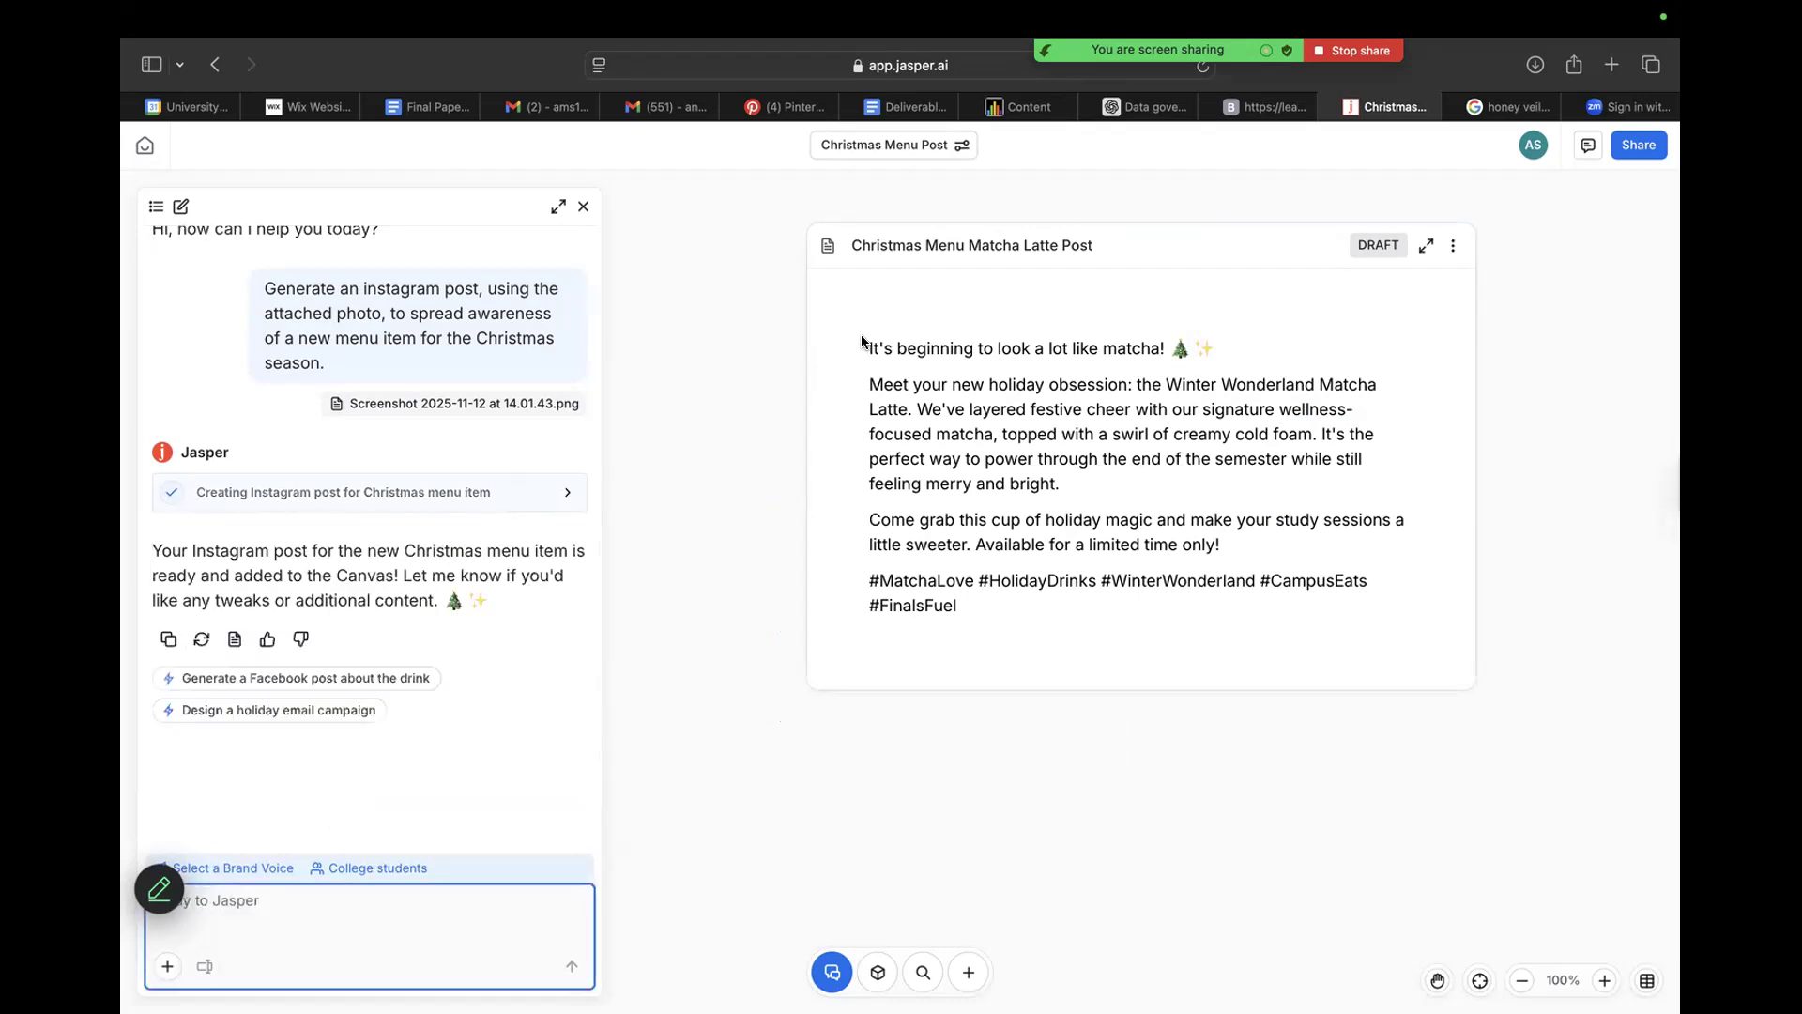
Replace the entire text of the Christmas Menu Matcha Latte Post draft with "c".
{"action": "left_click", "coordinate": [1220, 349]}
{"action": "left_click", "coordinate": [872, 482]}
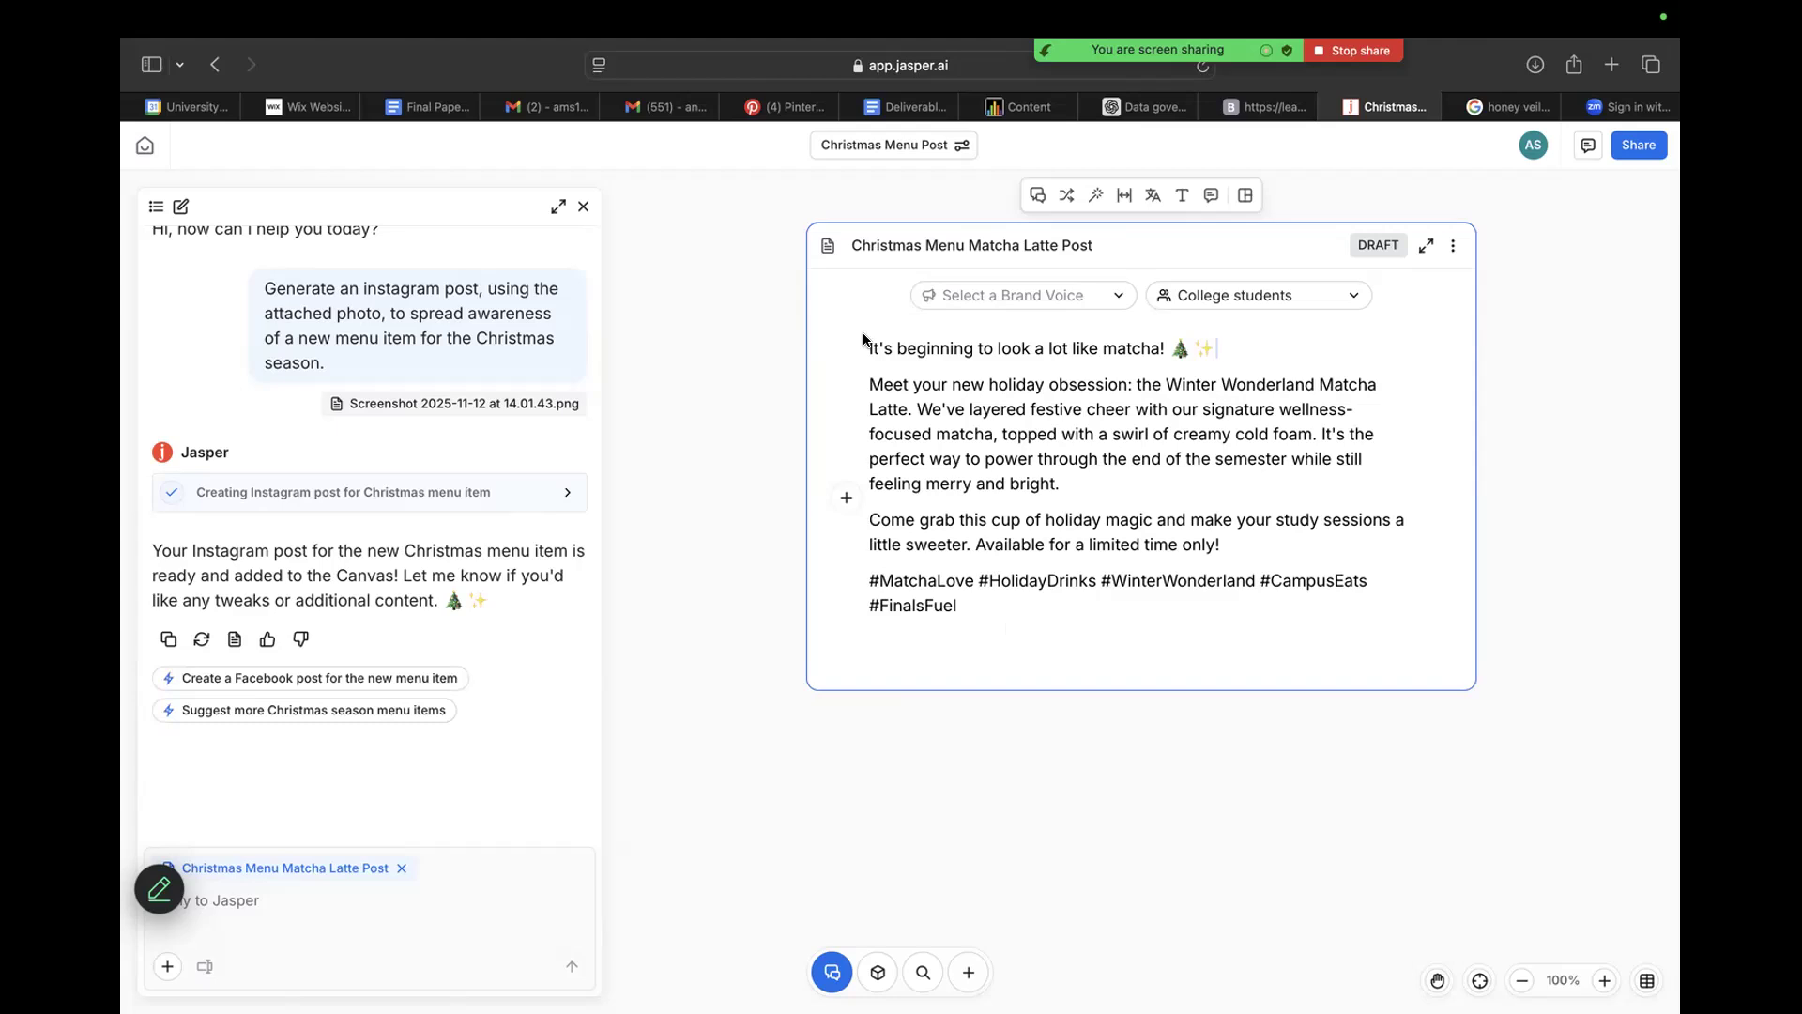
{"action": "key", "text": "super+a"}
{"action": "type", "text": "c"}
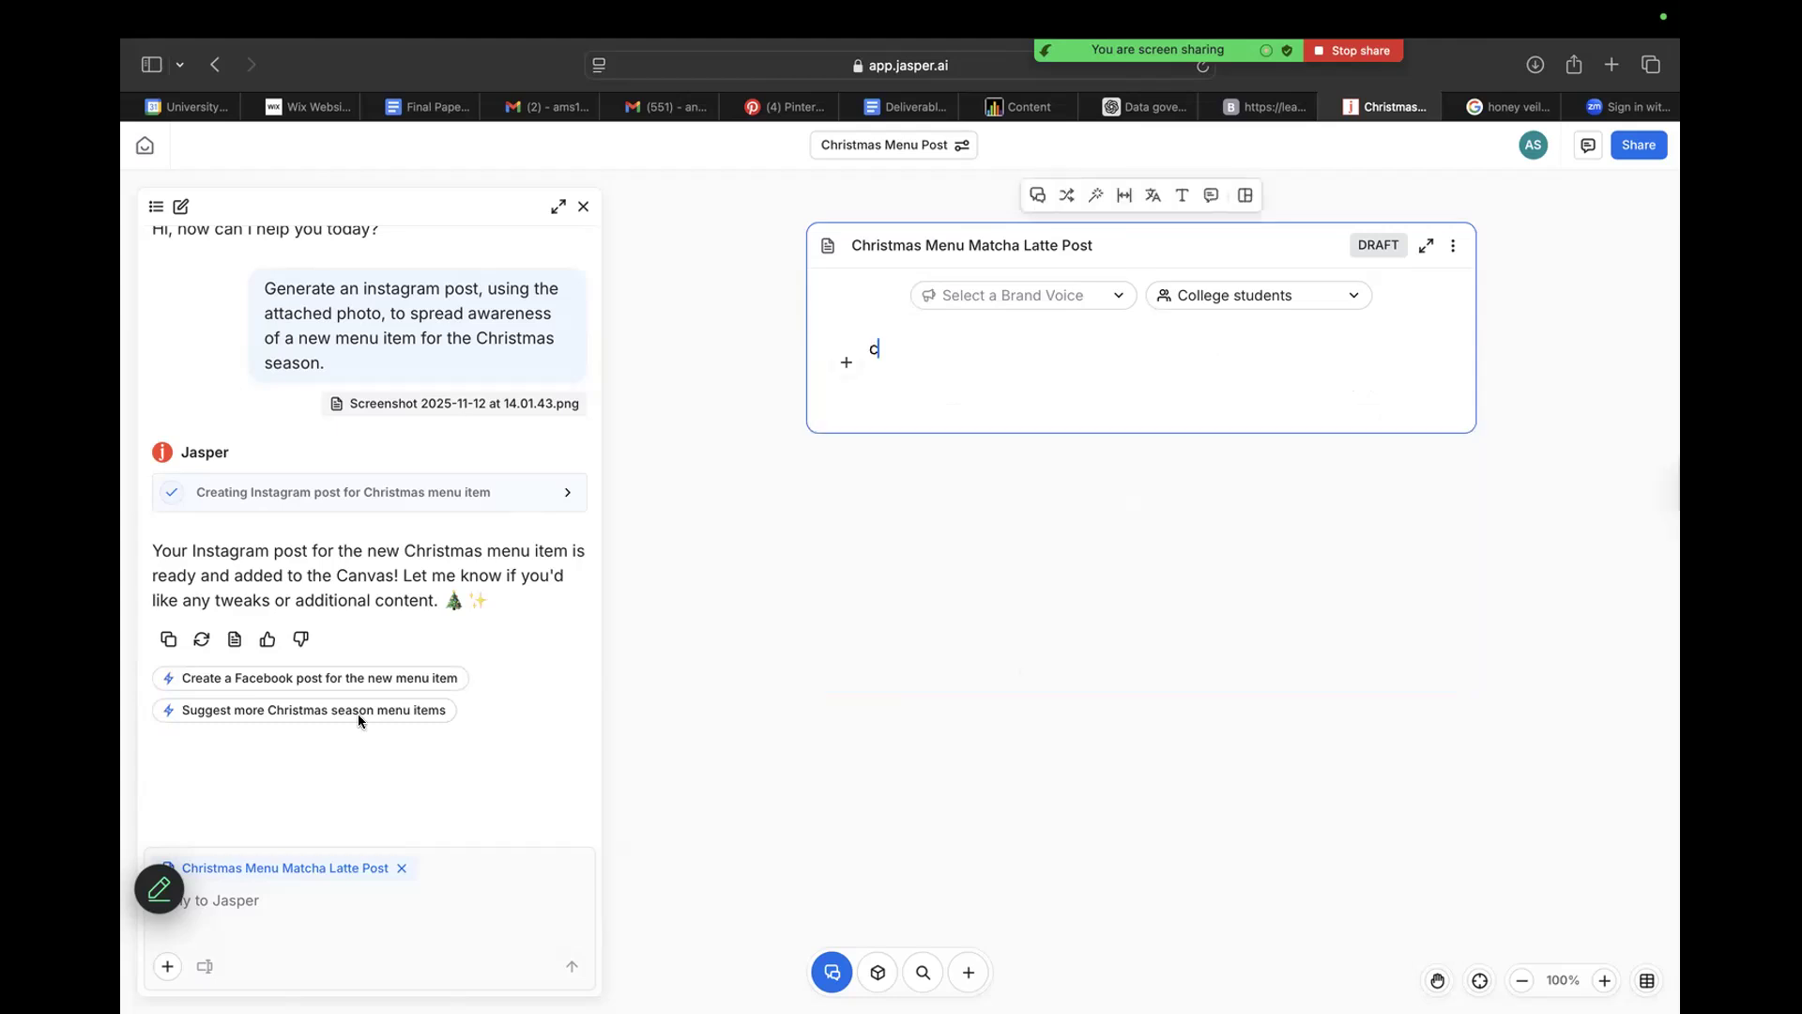
Have Jasper regenerate its response to the Instagram post prompt and clear any text selection on the canvas.
{"action": "left_click", "coordinate": [475, 620]}
{"action": "left_click", "coordinate": [188, 640]}
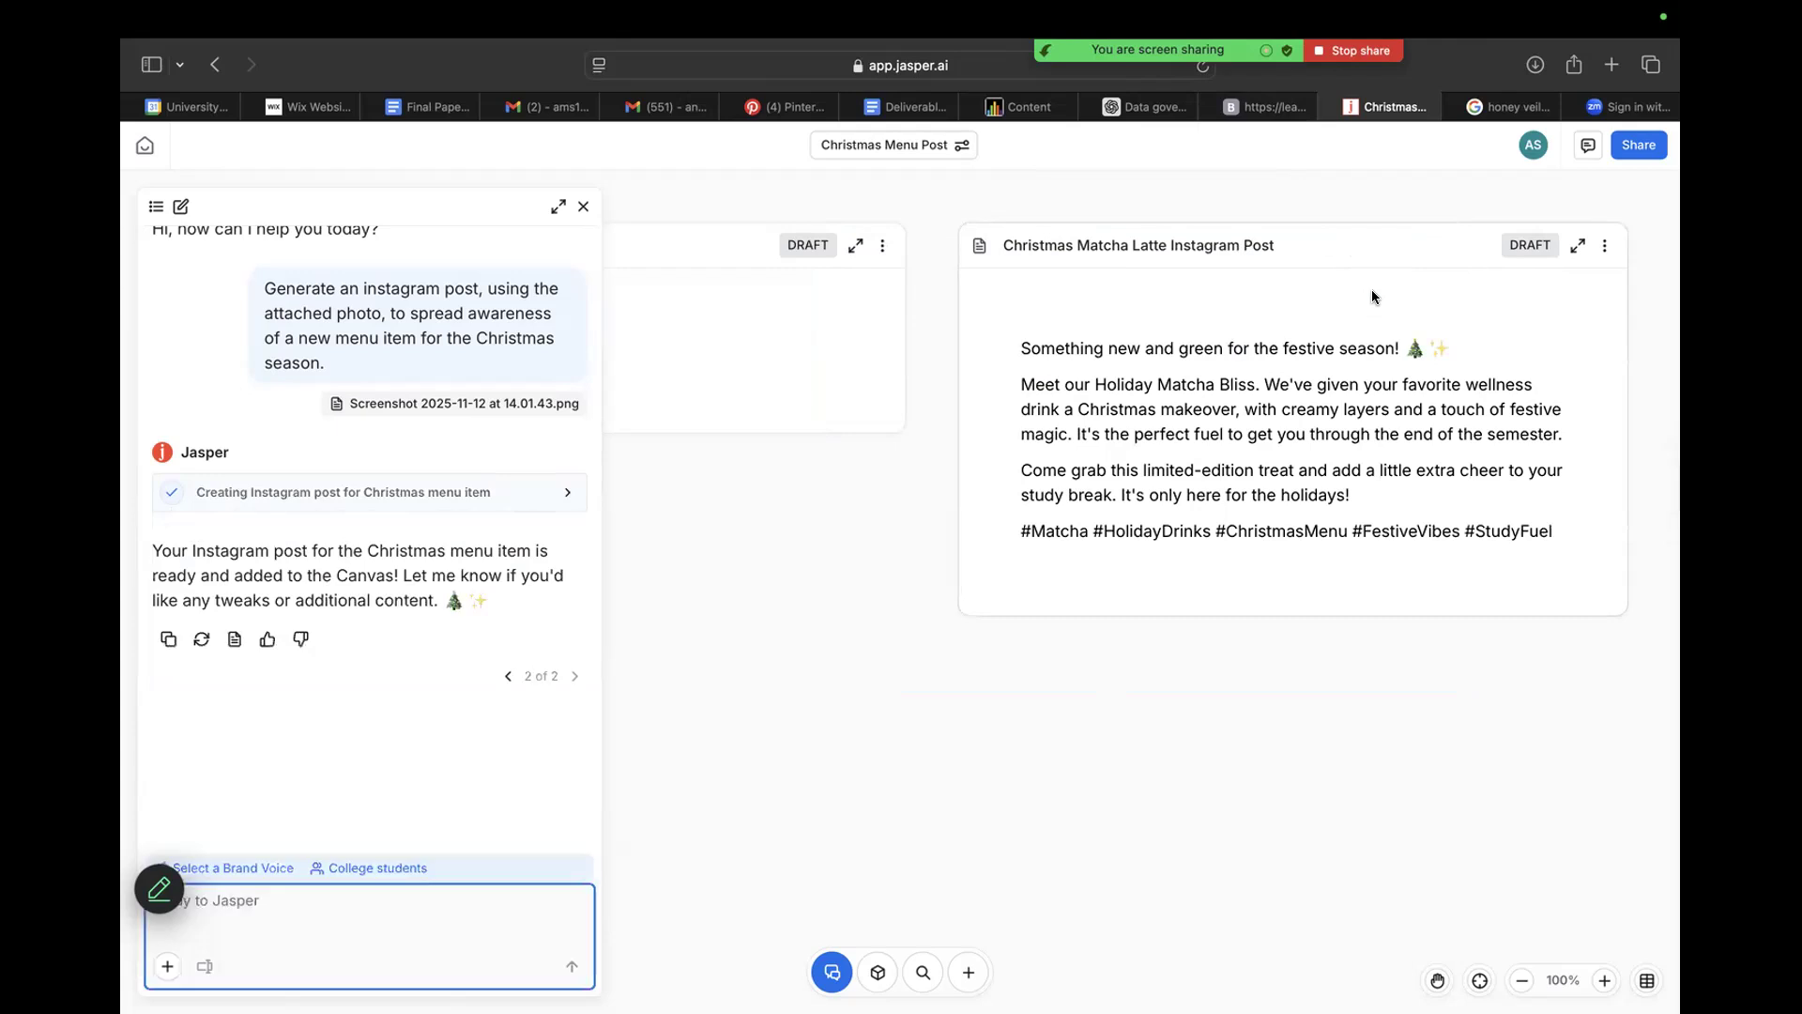
{"action": "left_click_drag", "start_coordinate": [1079, 634], "coordinate": [1046, 740]}
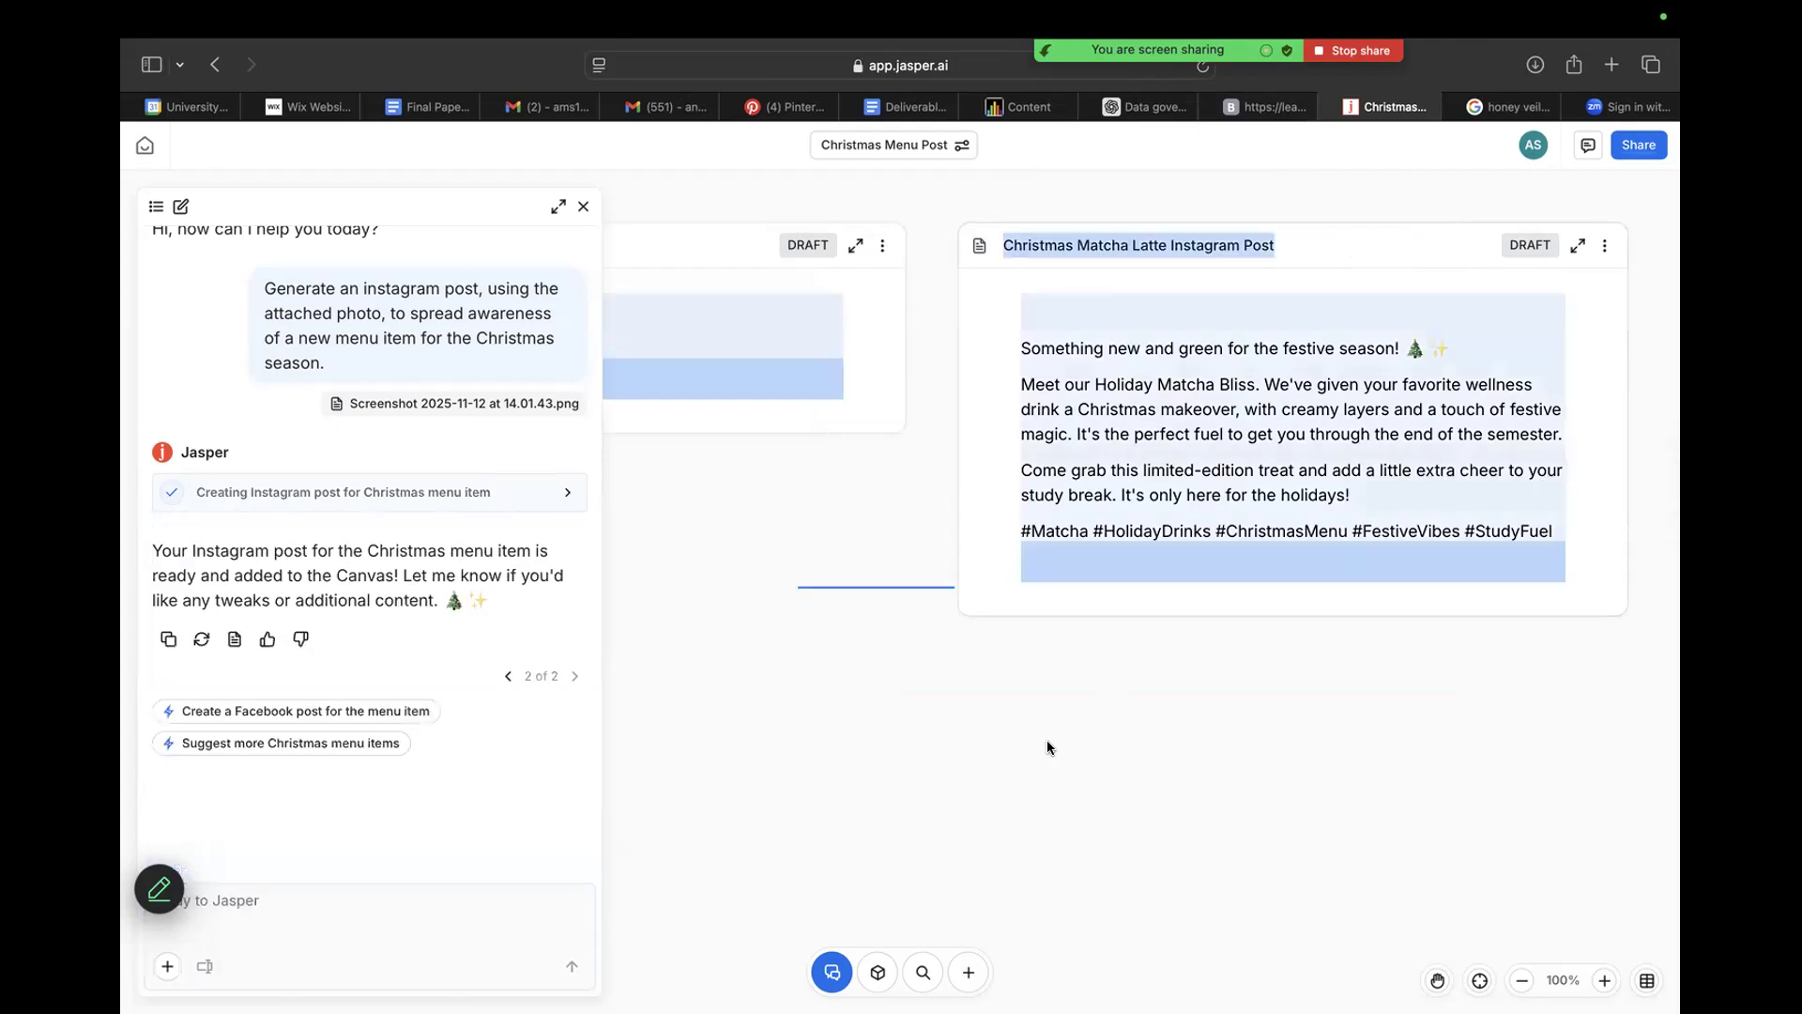
{"action": "left_click", "coordinate": [1046, 740]}
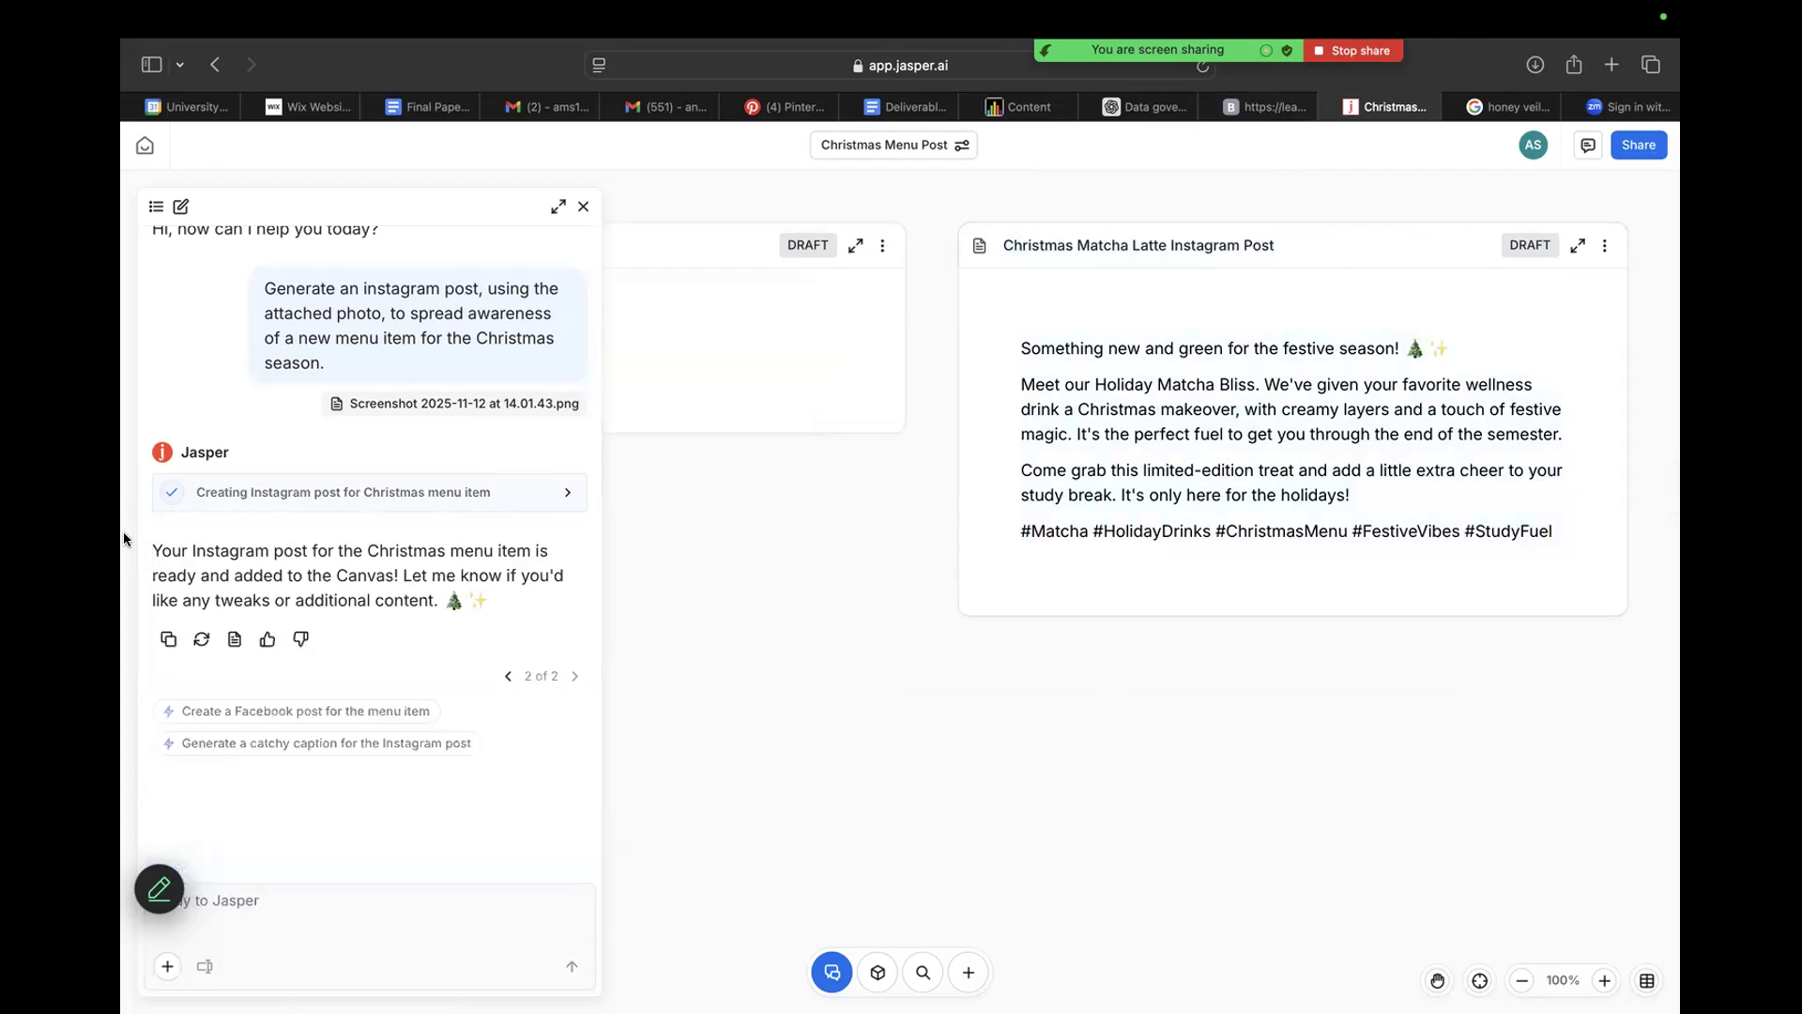
Examine the regenerated Christmas Matcha Latte Instagram Post draft together with Jasper's chat reply and follow-up suggestions.
{"action": "scroll", "coordinate": [206, 490], "scroll_direction": "up", "scroll_amount": 2}
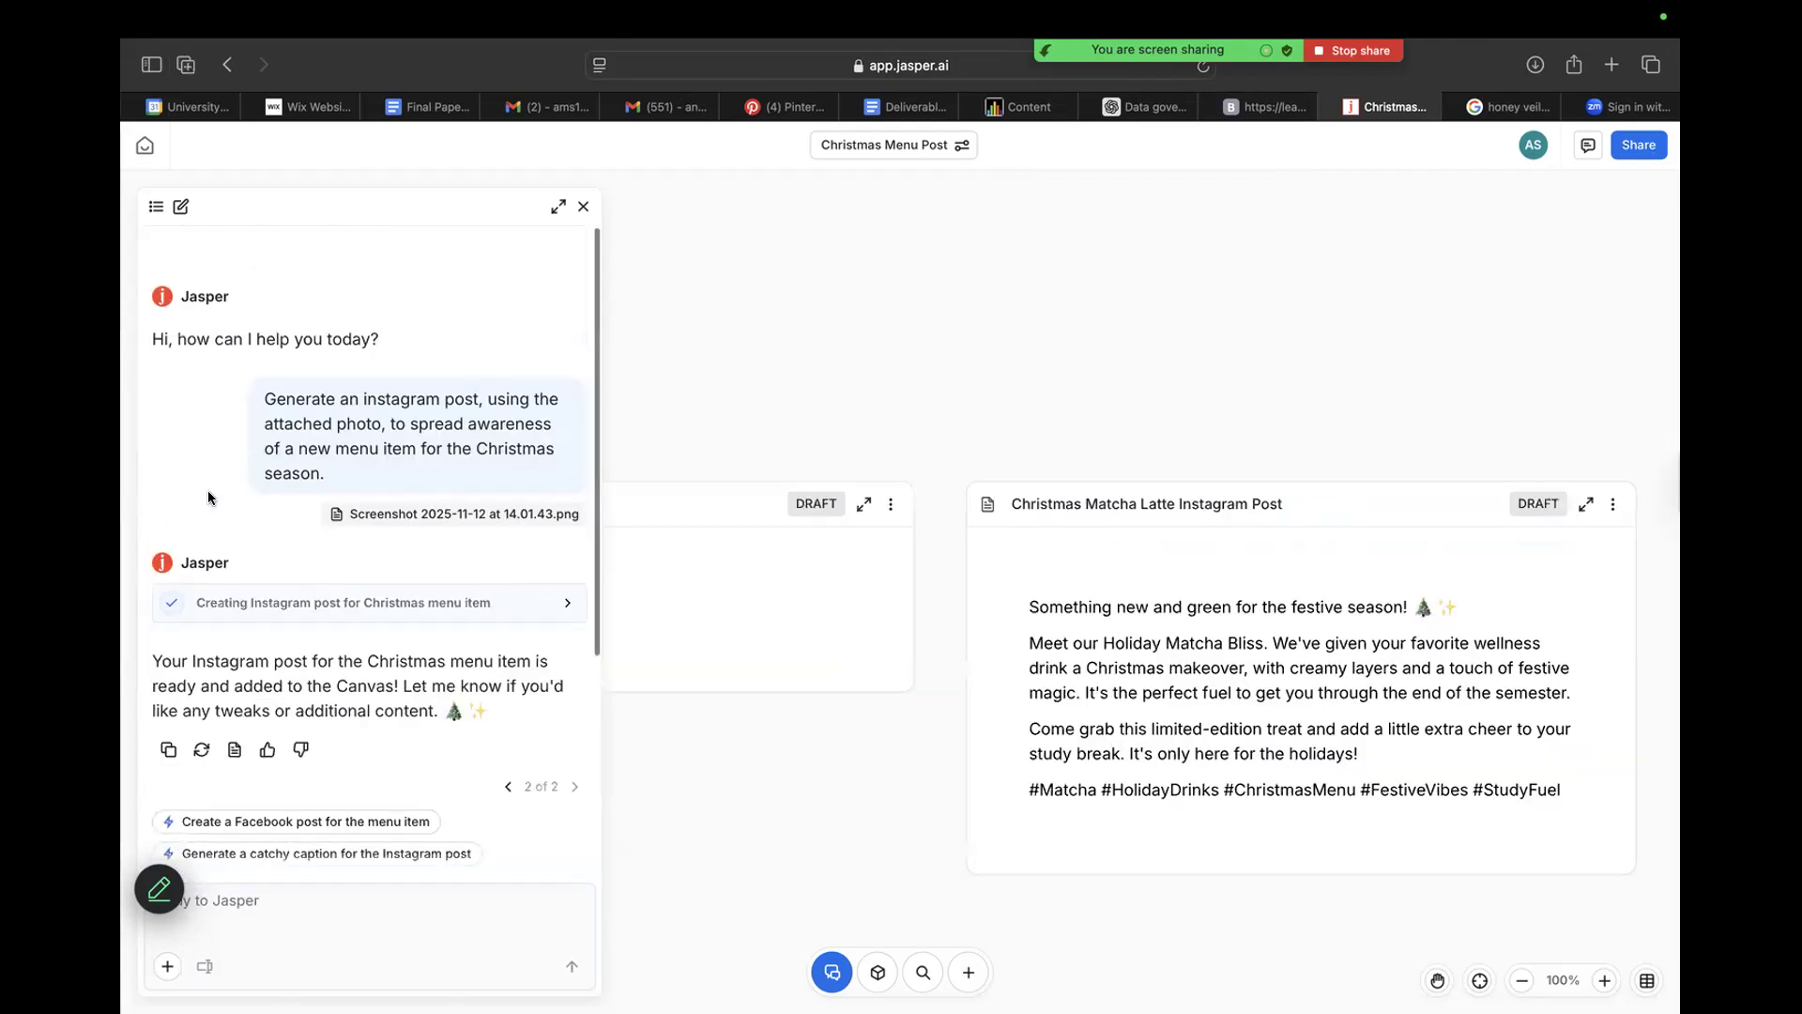
{"action": "scroll", "coordinate": [206, 490], "scroll_direction": "down", "scroll_amount": 5}
{"action": "scroll", "coordinate": [398, 474], "scroll_direction": "up", "scroll_amount": 4}
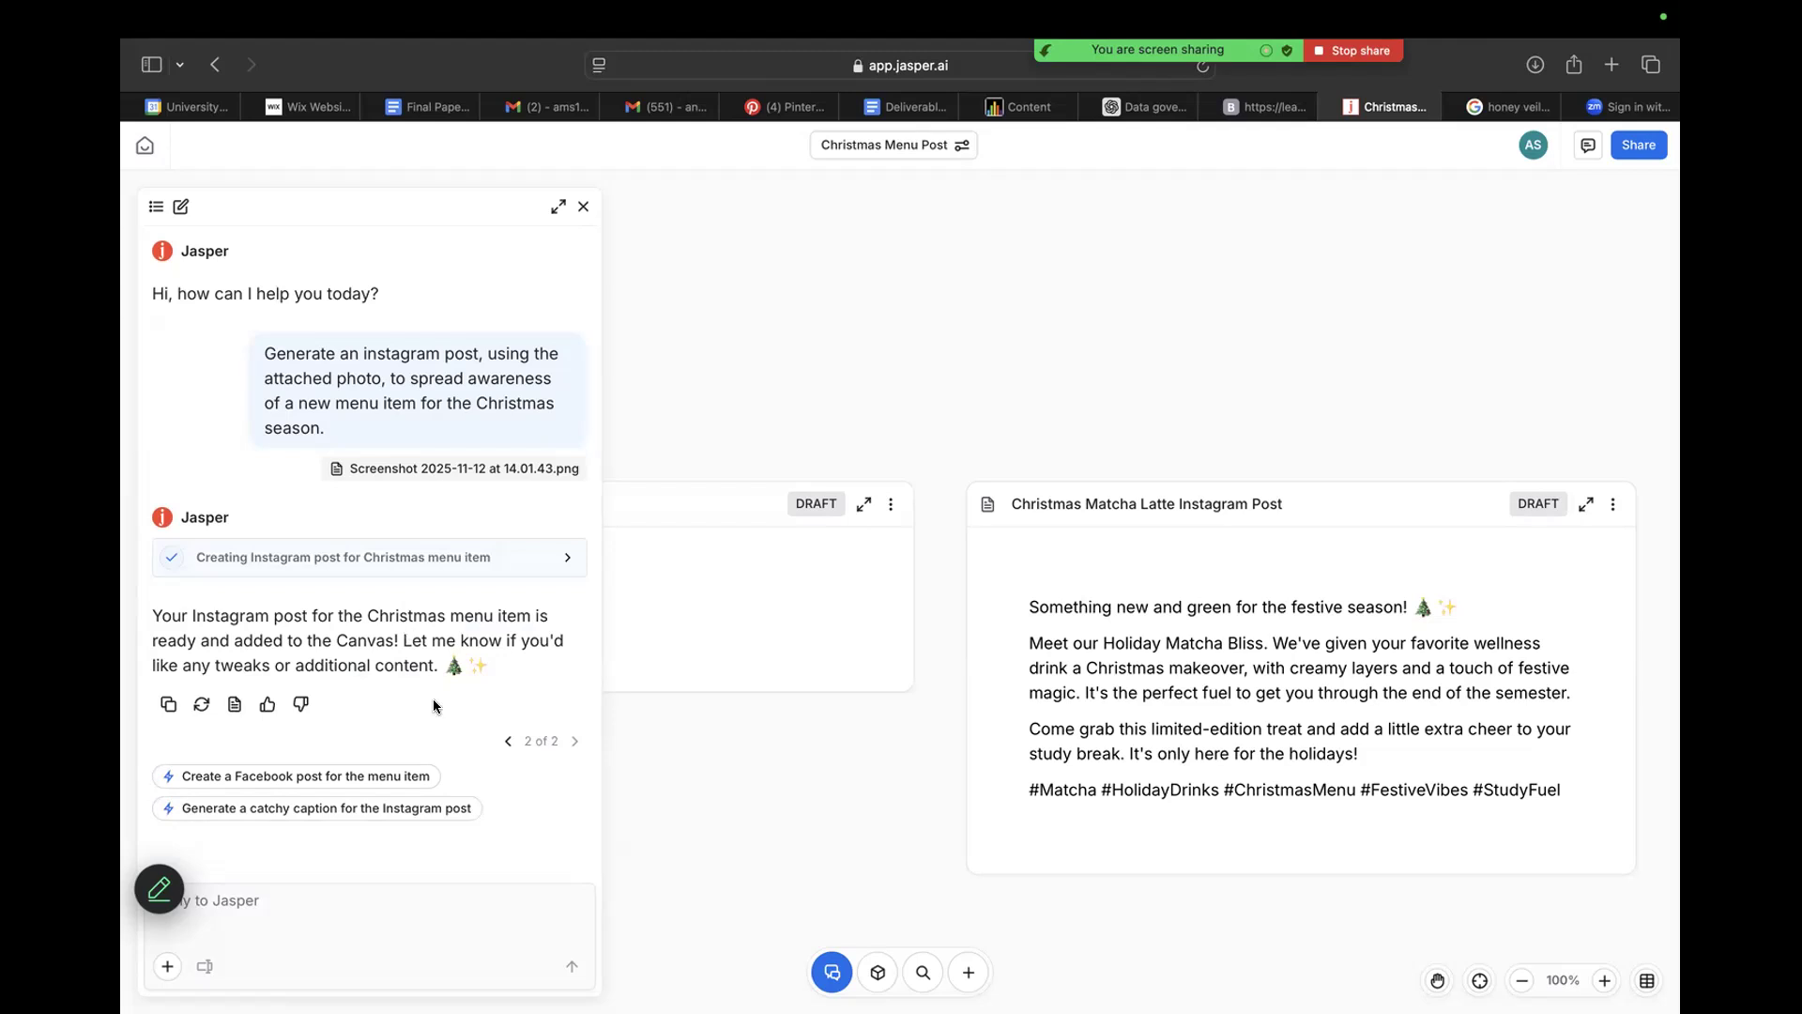
{"action": "scroll", "coordinate": [432, 706], "scroll_direction": "down", "scroll_amount": 3}
{"action": "scroll", "coordinate": [433, 706], "scroll_direction": "up", "scroll_amount": 3}
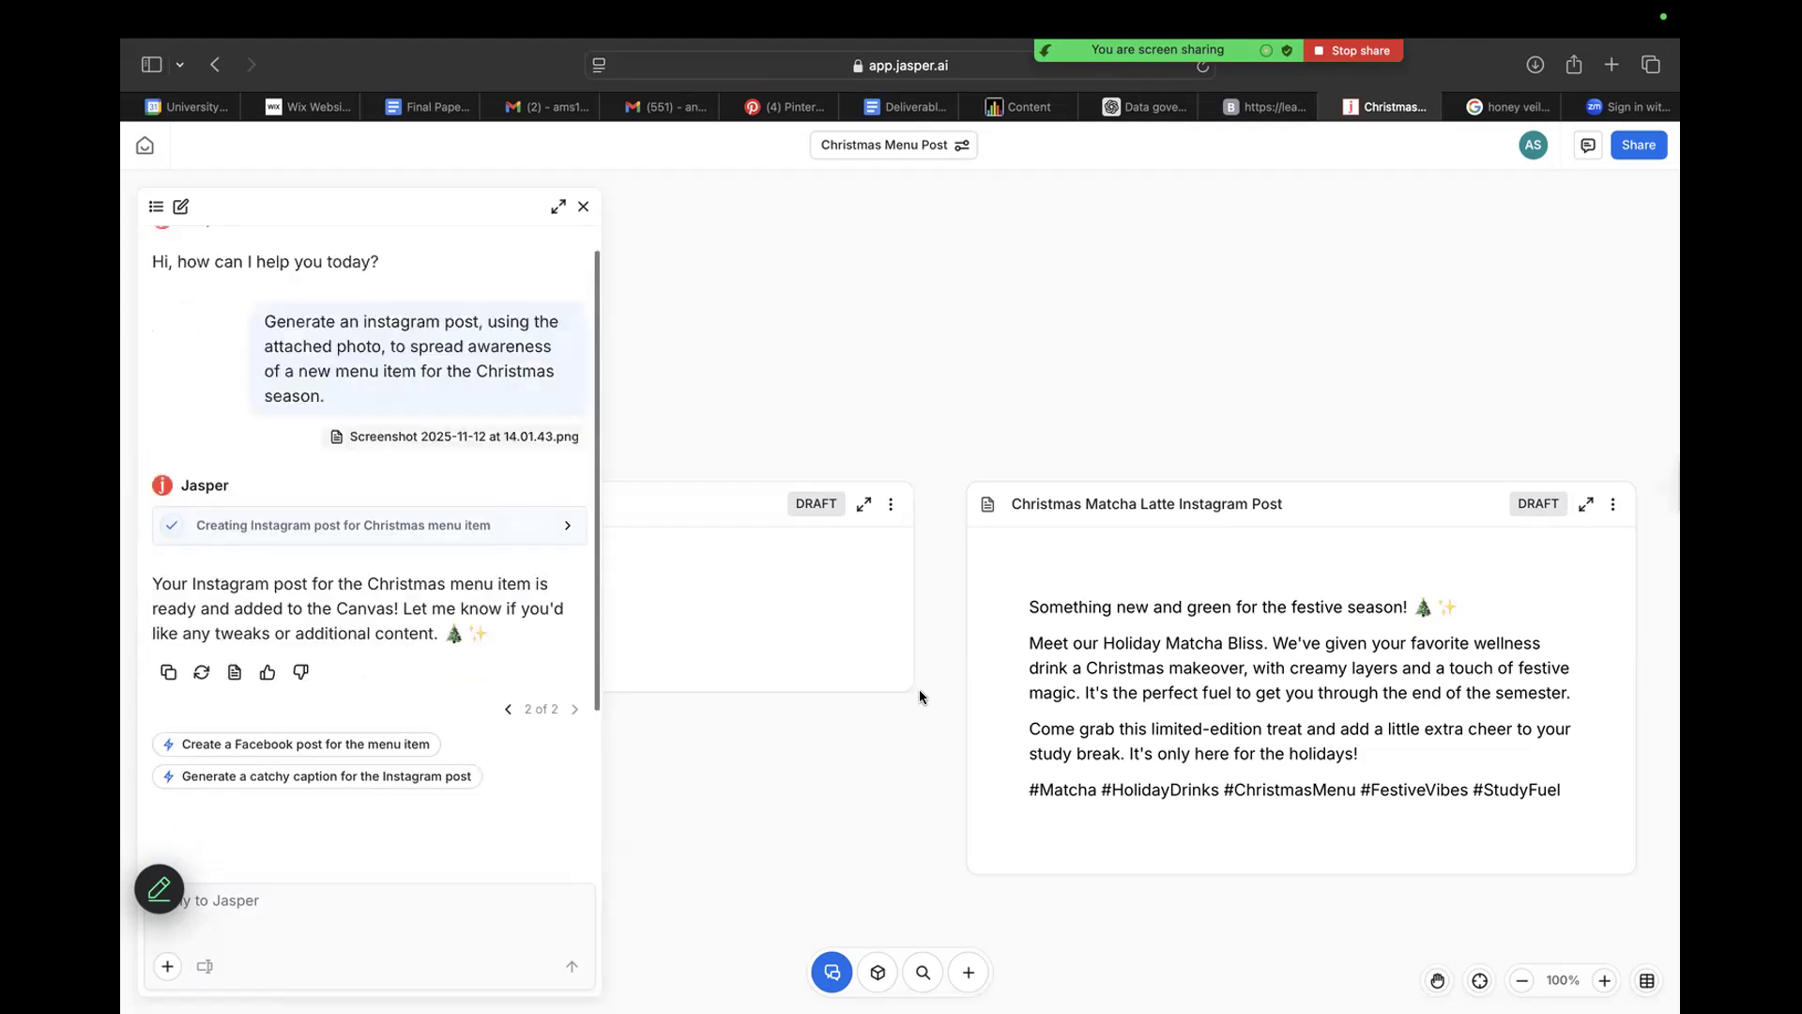
{"action": "scroll", "coordinate": [880, 760], "scroll_direction": "down", "scroll_amount": 1}
{"action": "scroll", "coordinate": [879, 760], "scroll_direction": "down", "scroll_amount": 1}
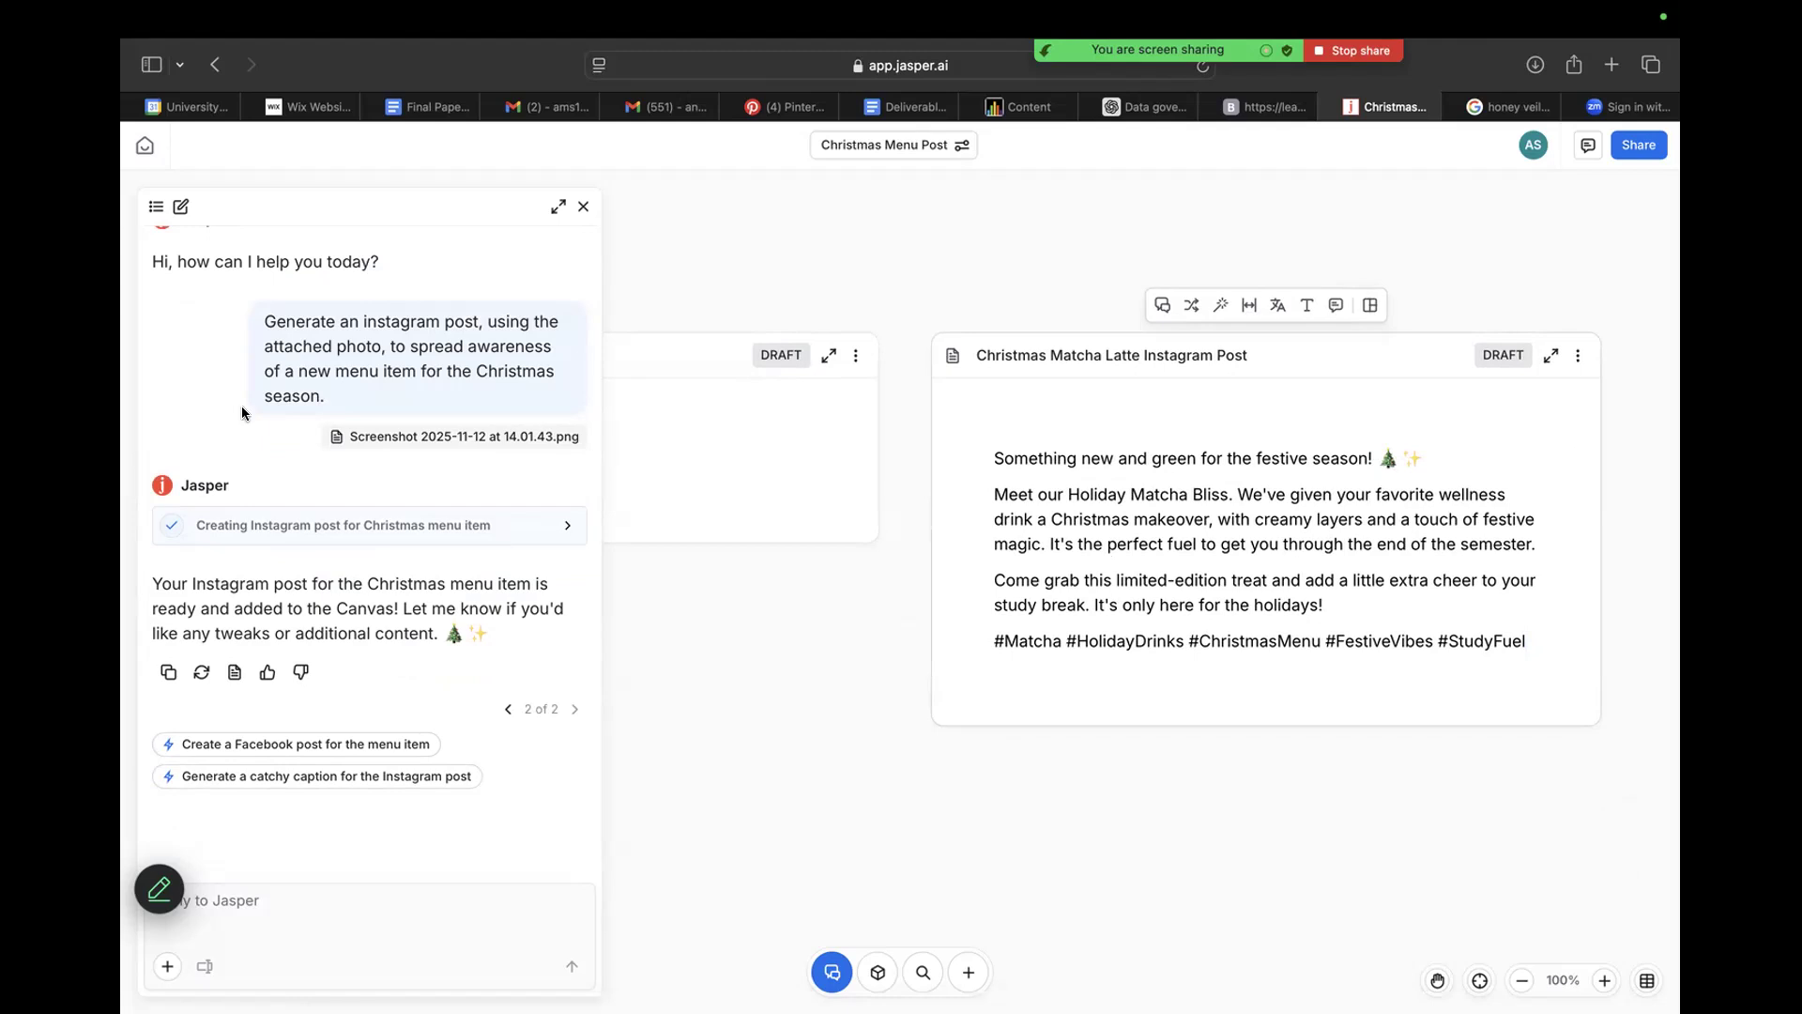
{"action": "scroll", "coordinate": [242, 413], "scroll_direction": "down", "scroll_amount": 2}
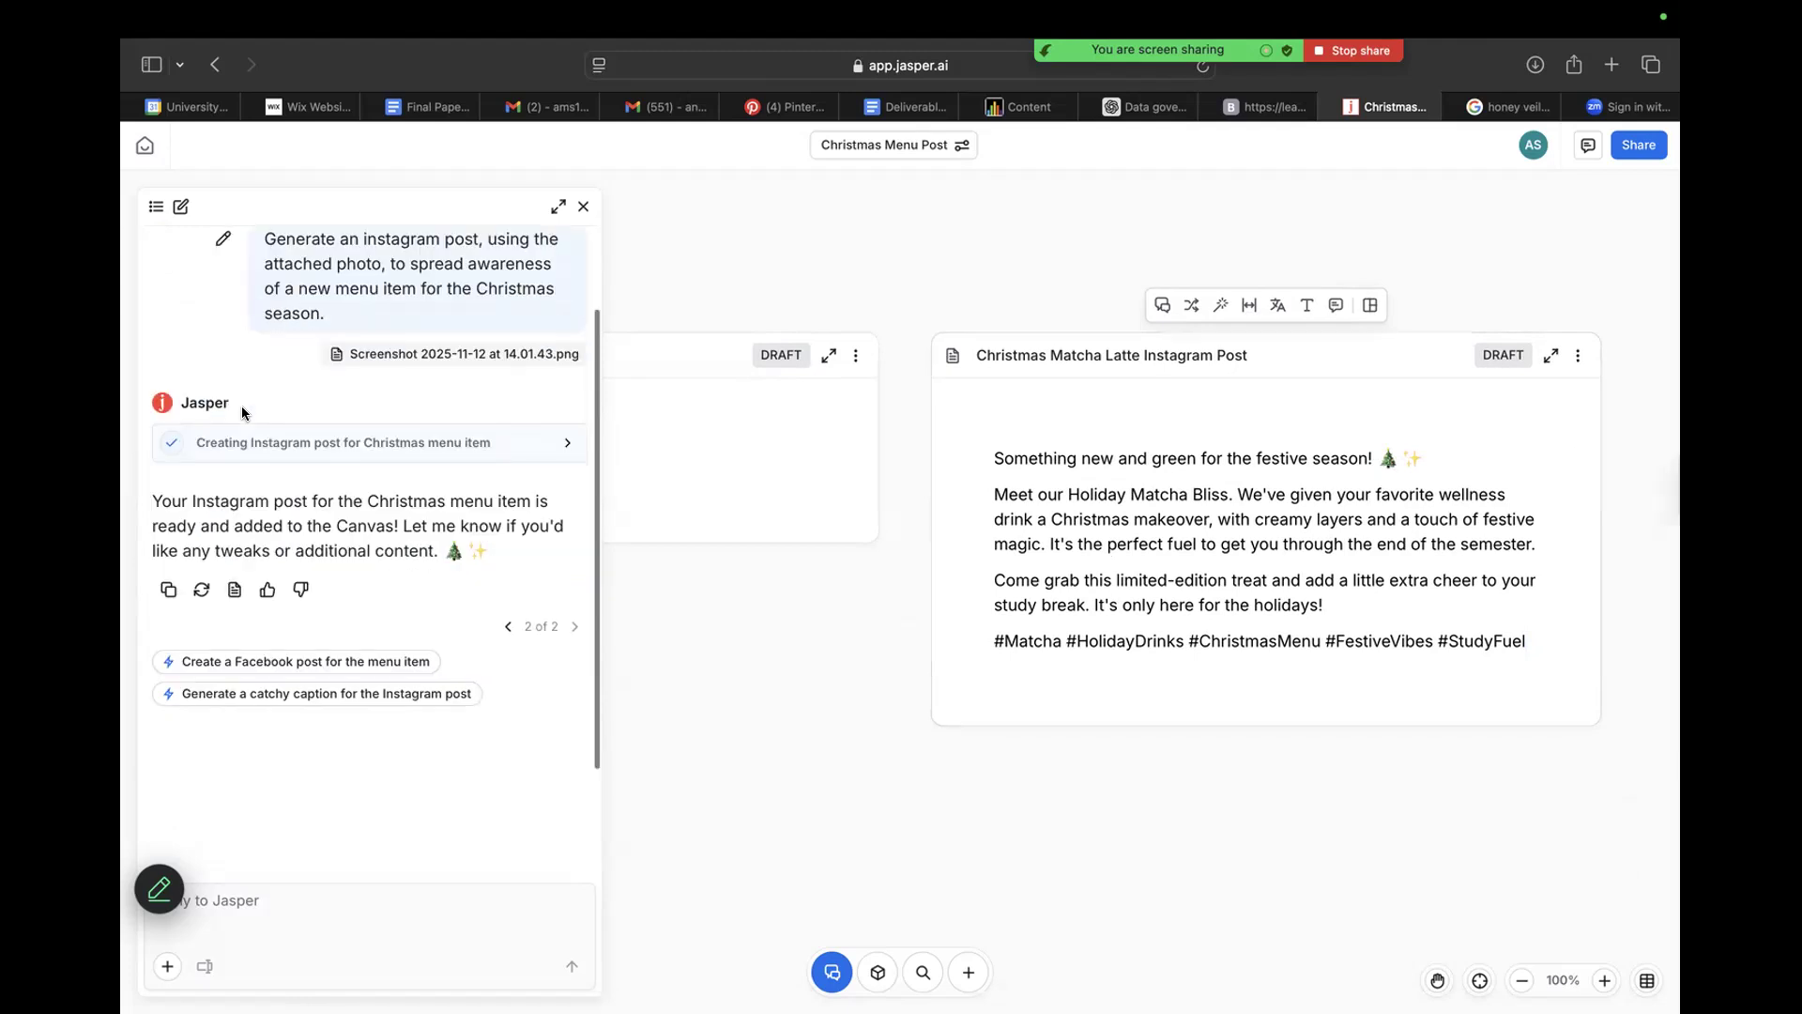
{"action": "scroll", "coordinate": [243, 413], "scroll_direction": "up", "scroll_amount": 3}
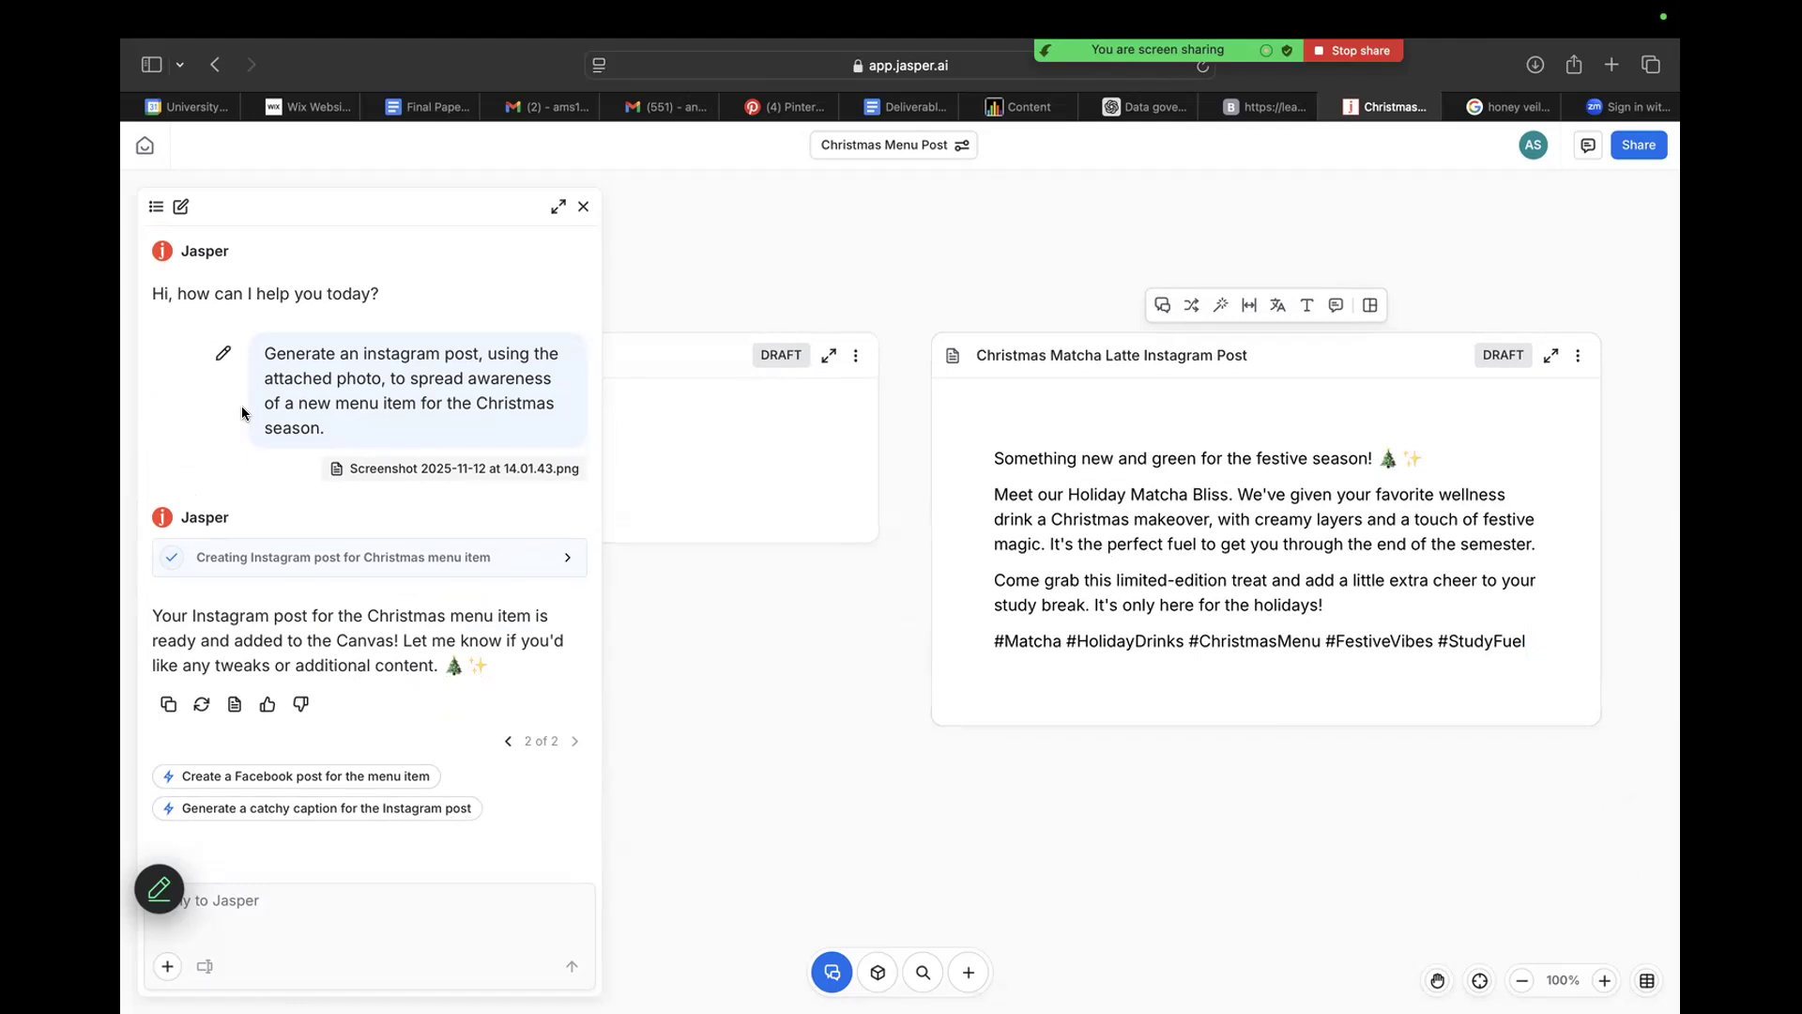
Take the browser window out of full-screen view to reach the other desktop apps.
{"action": "left_click", "coordinate": [192, 68]}
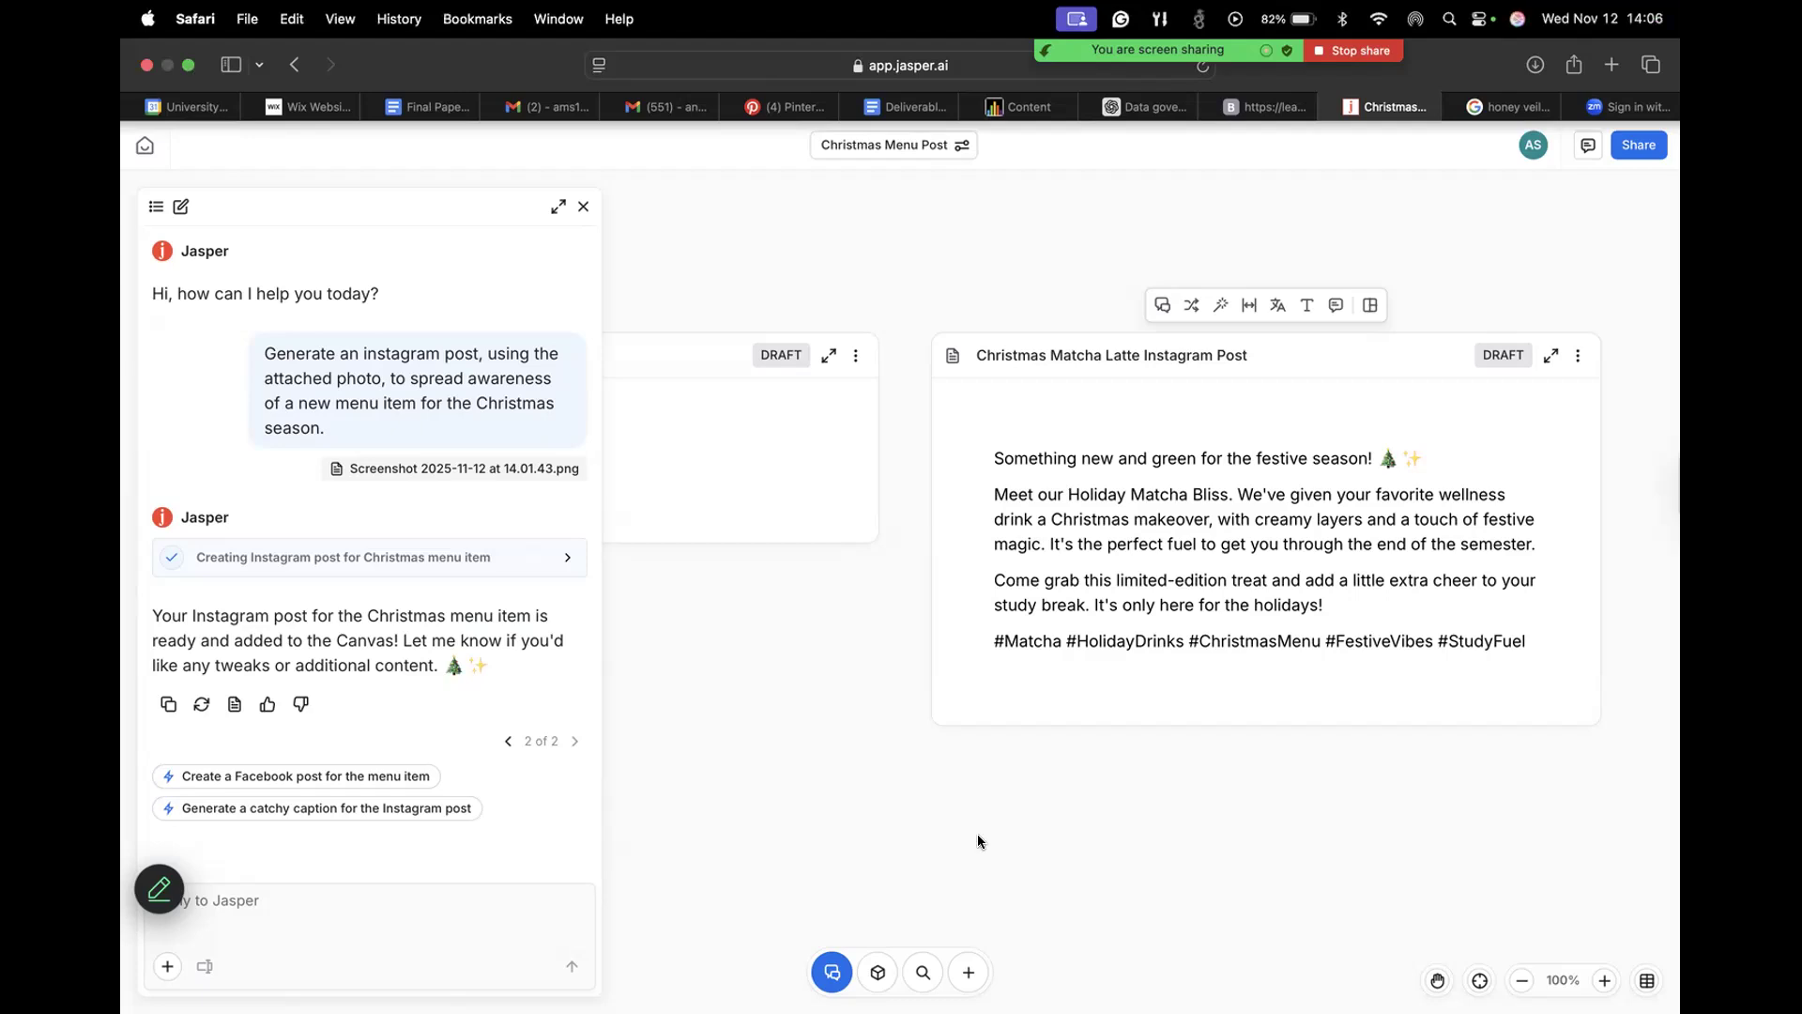
{"action": "left_click", "coordinate": [1344, 987]}
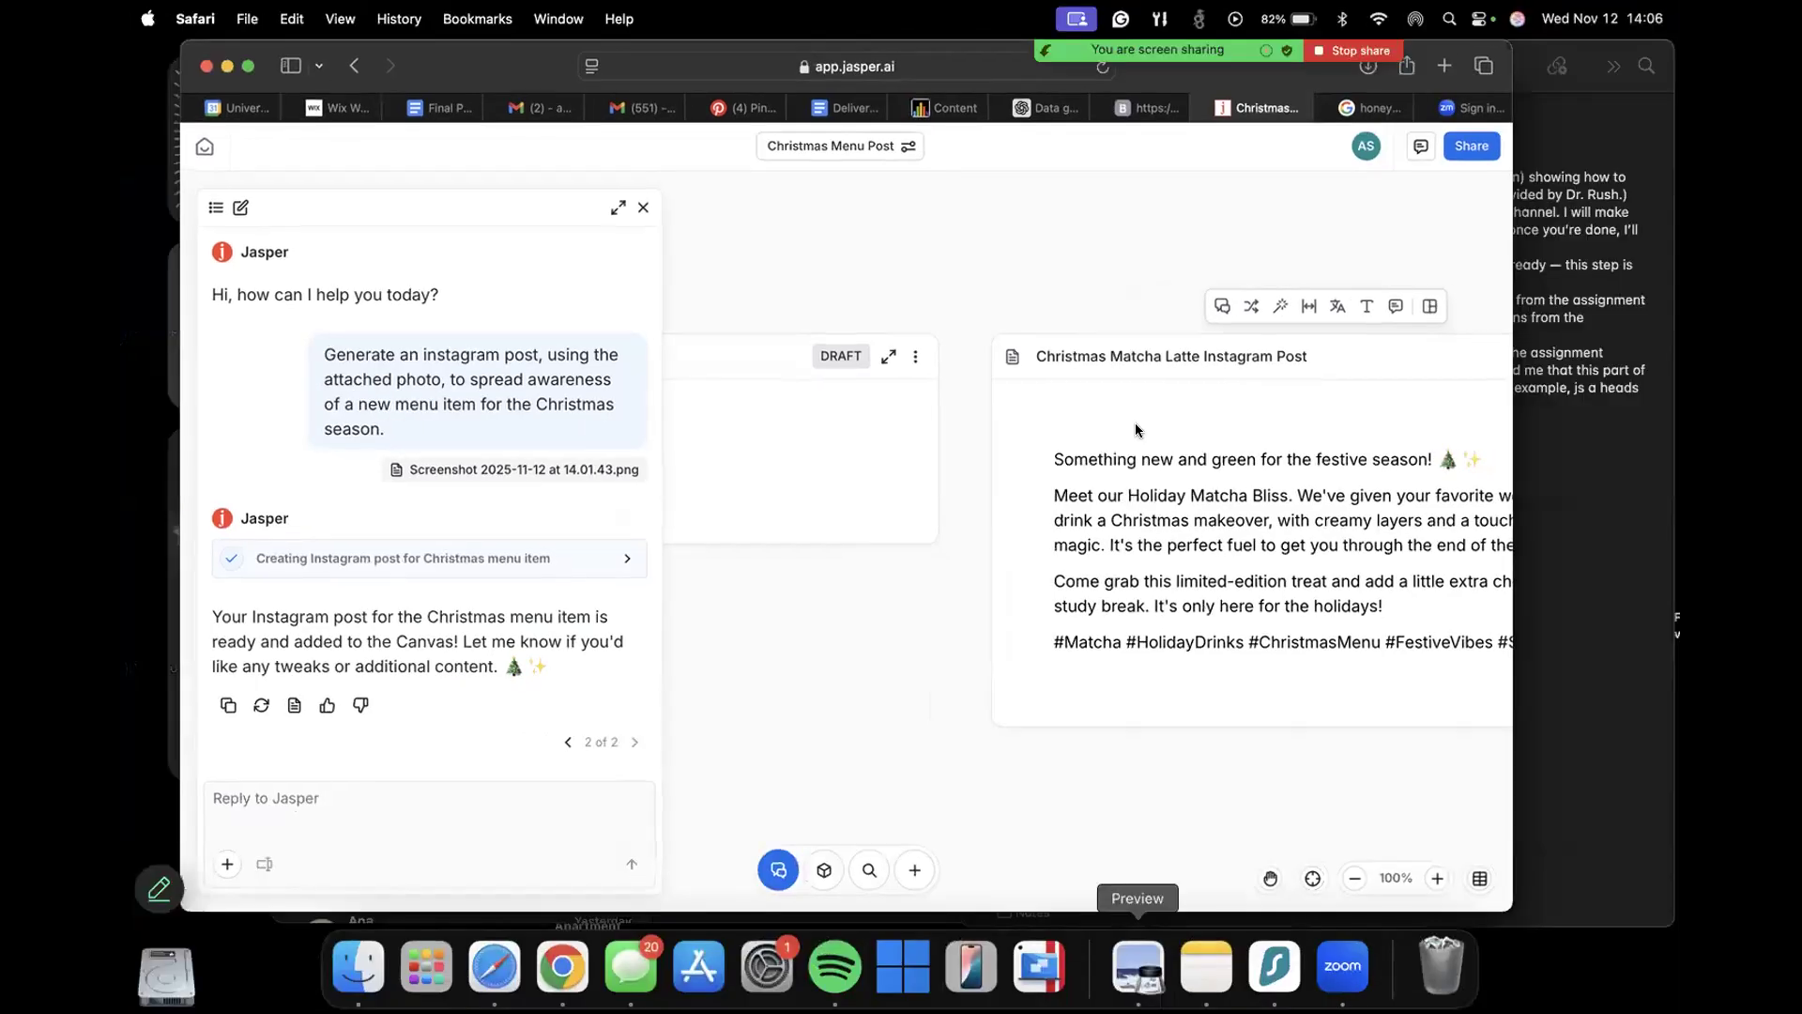